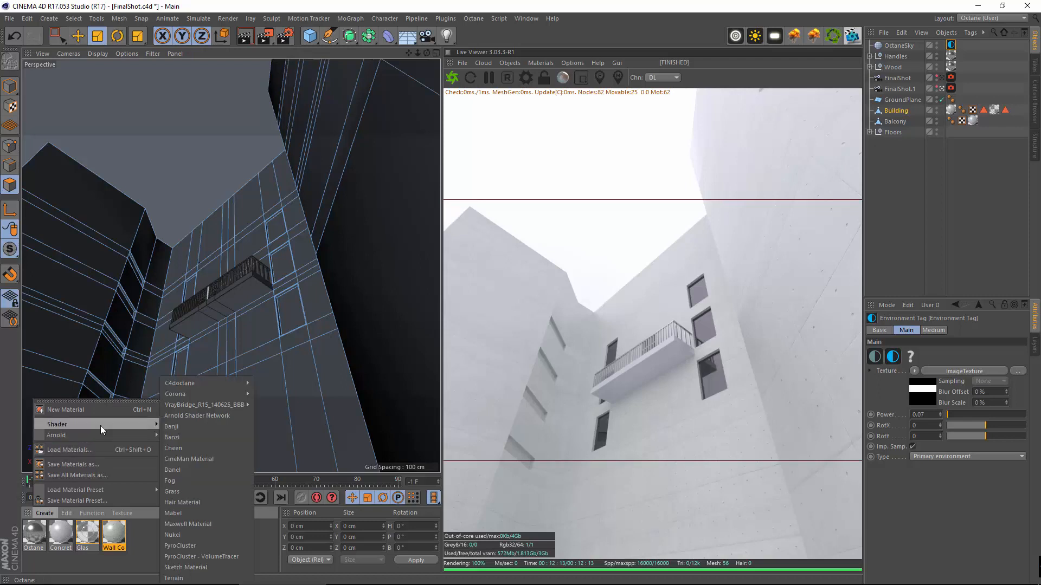
# Create a new Octane material and load the Octane Dirt shader into its Diffuse texture
pyautogui.moveTo(217, 386)
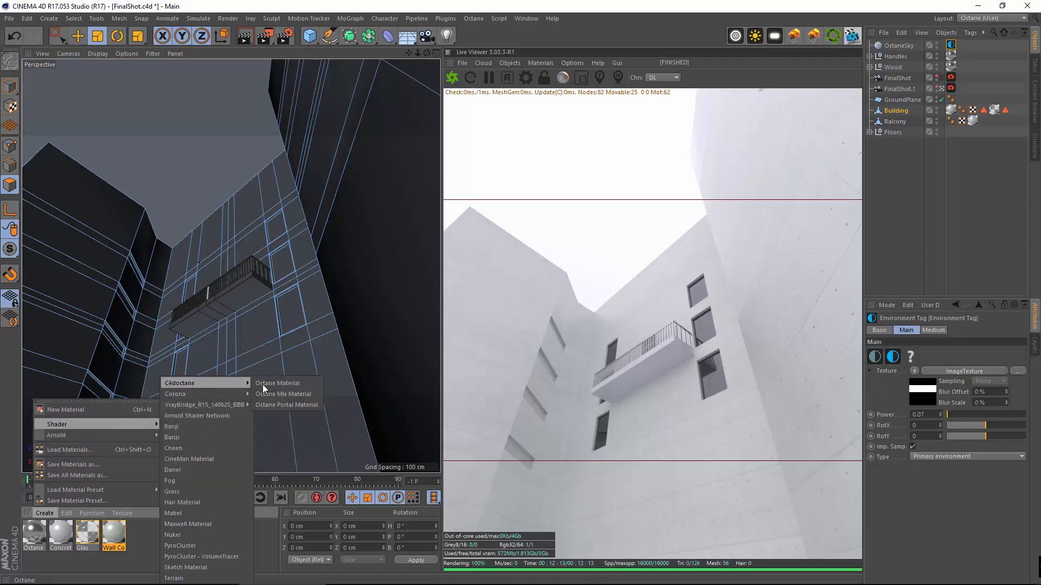
pyautogui.click(278, 382)
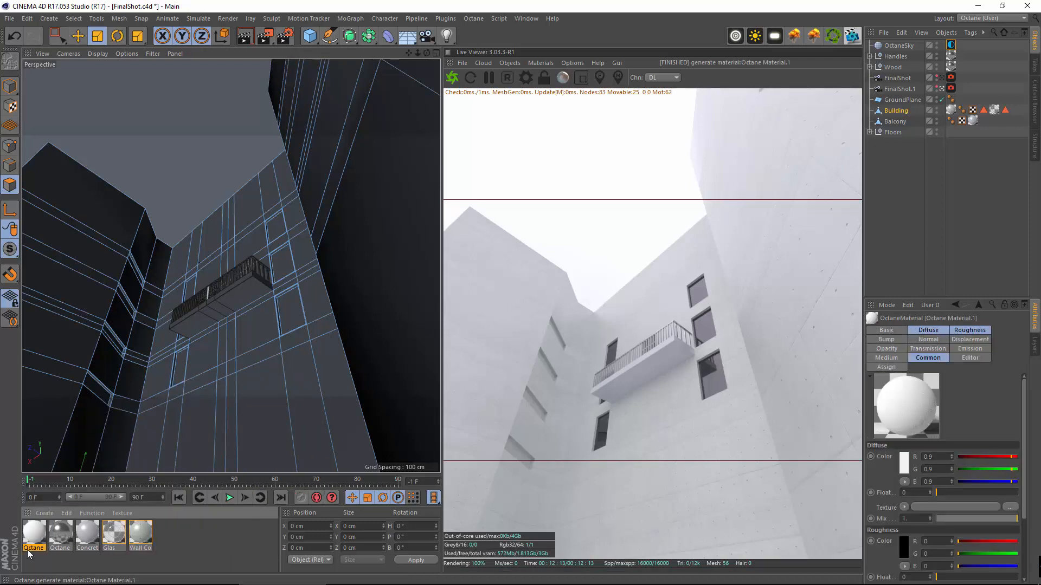
pyautogui.doubleClick(32, 533)
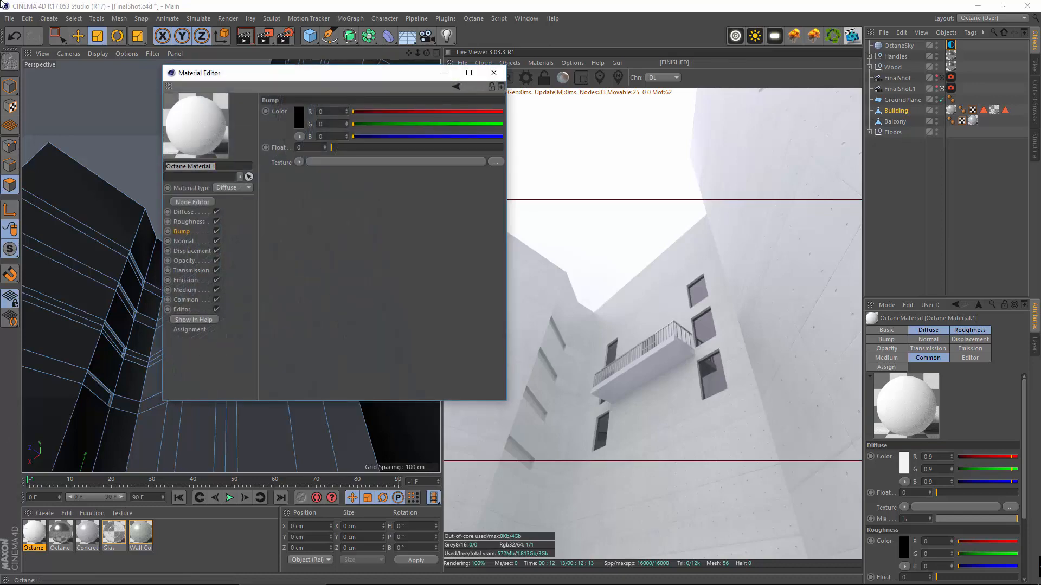
pyautogui.click(184, 214)
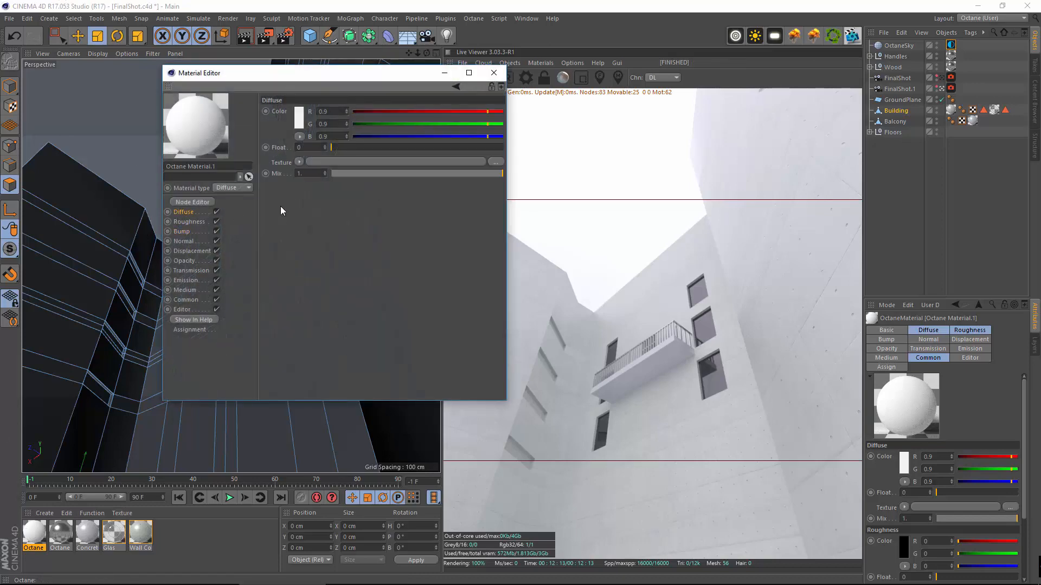
pyautogui.click(298, 162)
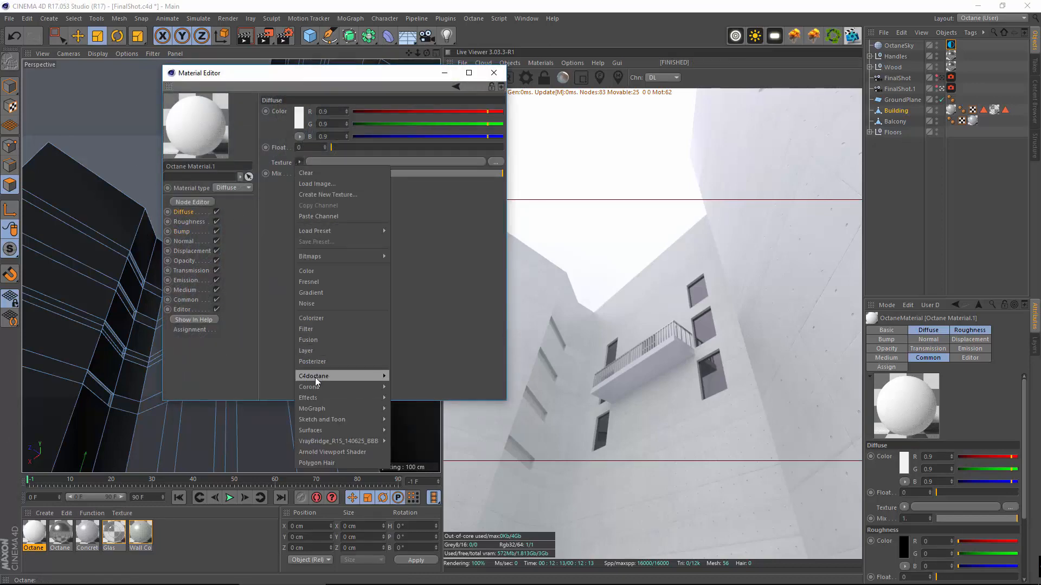
pyautogui.moveTo(314, 376)
pyautogui.click(399, 318)
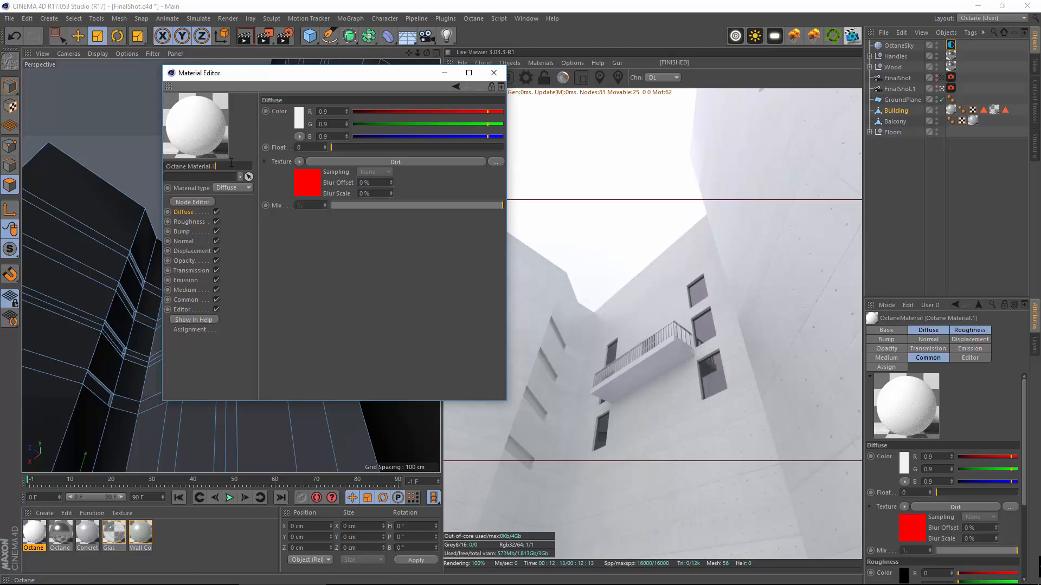
# Rename the new material Dirt and assign it to the Building object in place of its first material
pyautogui.moveTo(217, 166); pyautogui.dragTo(1, 173)
pyautogui.write('Dirt')
pyautogui.press('Return')
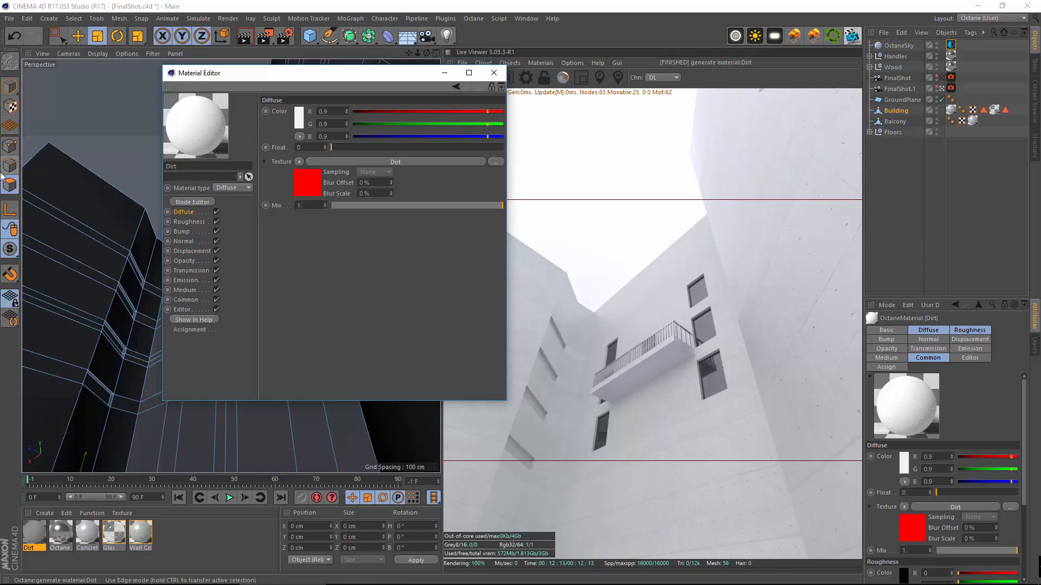
pyautogui.moveTo(36, 537); pyautogui.dragTo(951, 110)
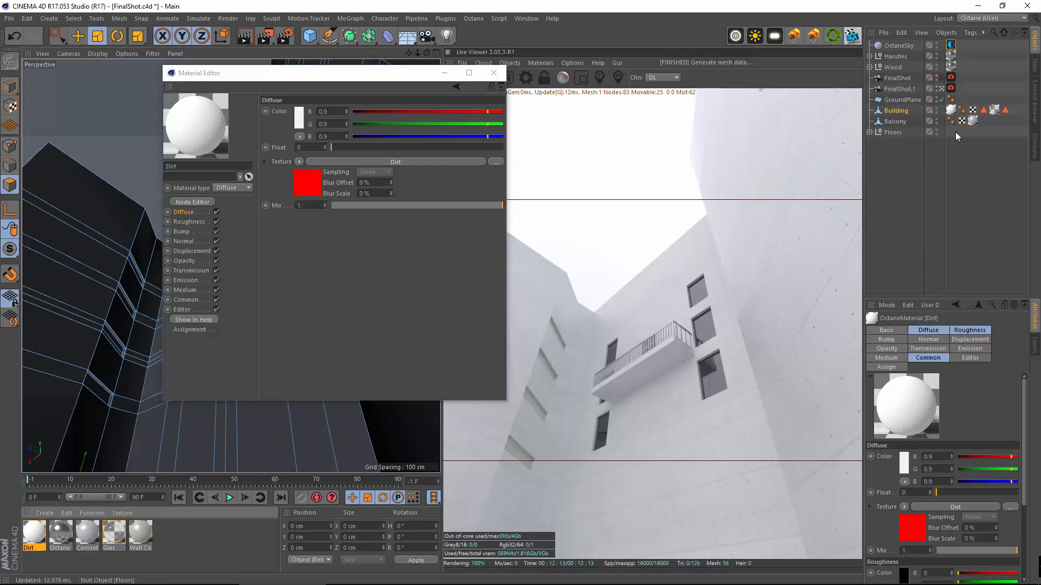
# Set the Power of the Wall Concrete material's diffuse image texture to 2
pyautogui.click(141, 532)
pyautogui.click(188, 212)
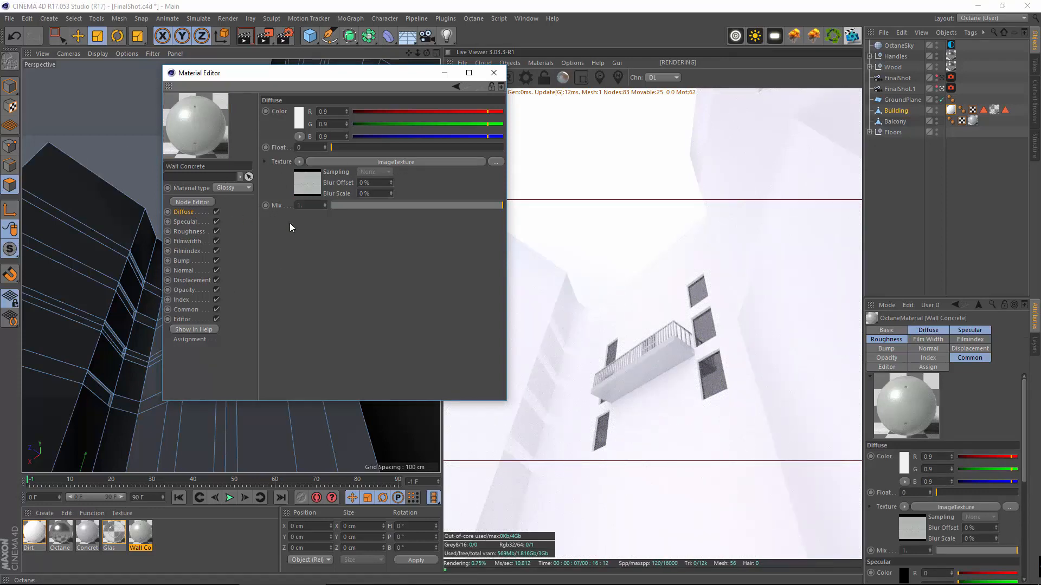
pyautogui.click(408, 162)
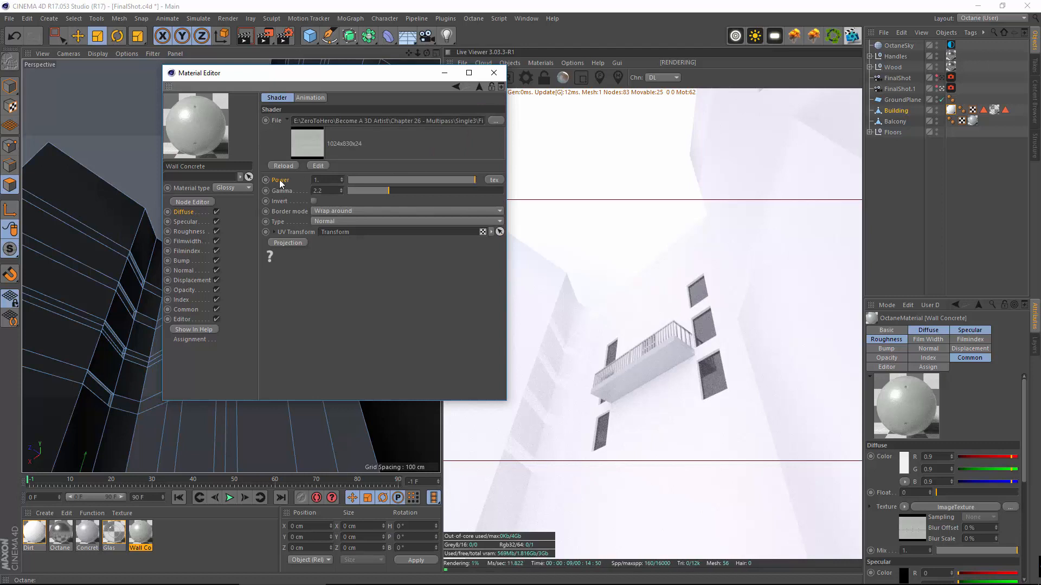
pyautogui.moveTo(194, 165); pyautogui.dragTo(102, 154)
pyautogui.write('2')
pyautogui.press('Return')
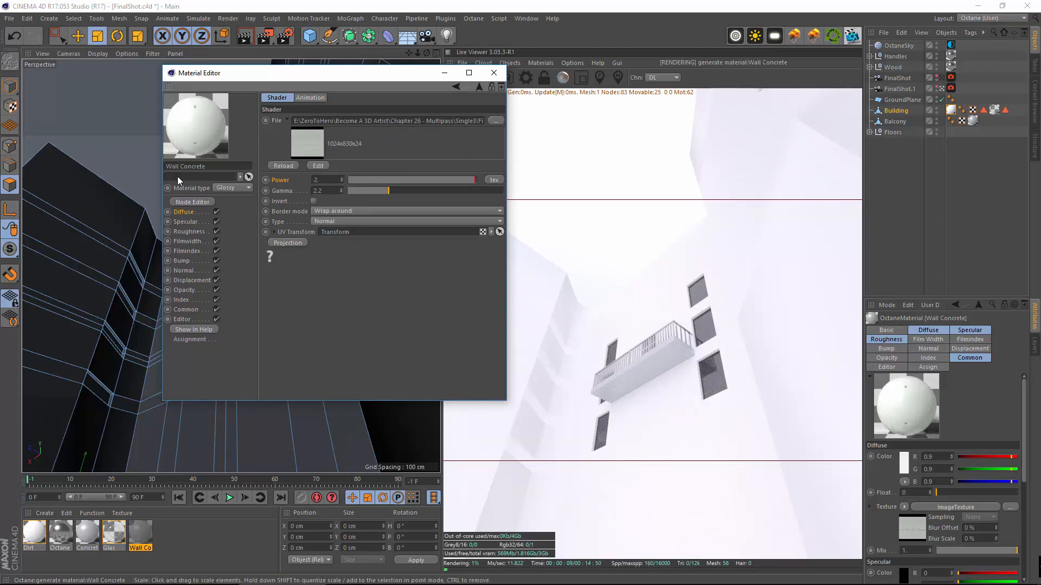
# Set the Power of Wall Concrete's diffuse image texture back to 1 and close the material editor
pyautogui.click(182, 261)
pyautogui.click(186, 213)
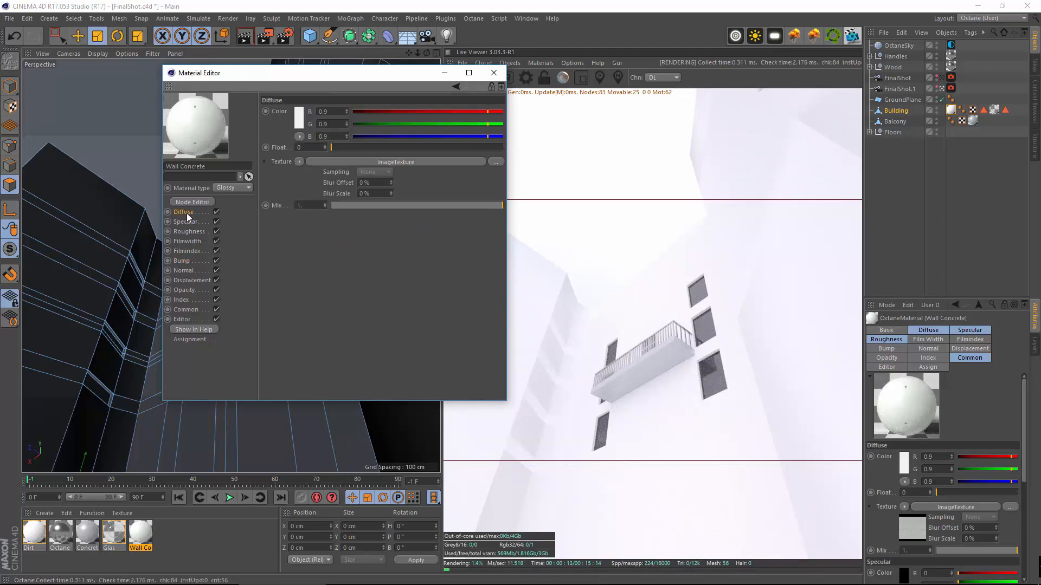
pyautogui.click(365, 162)
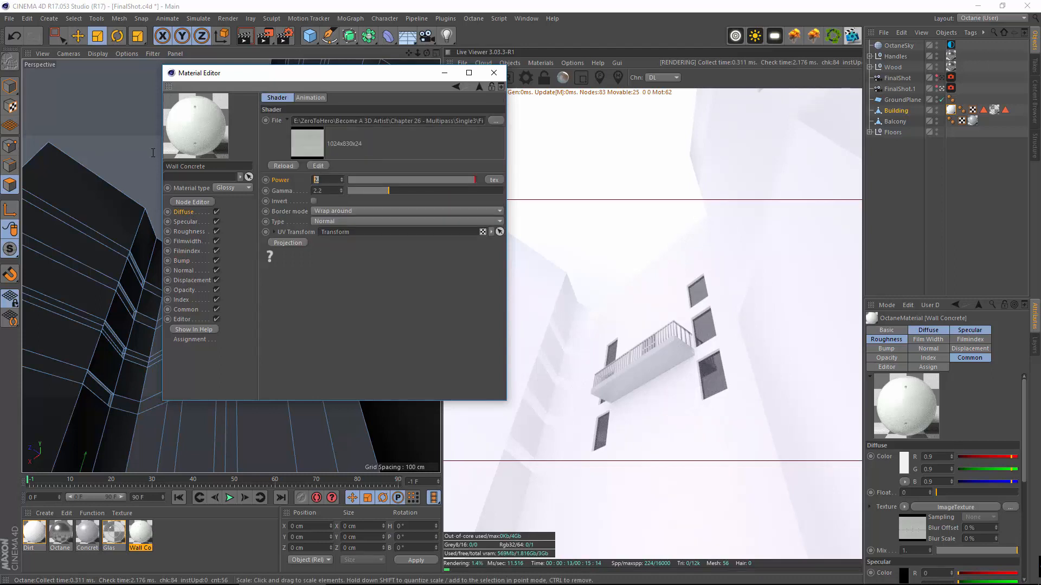
pyautogui.write('1')
pyautogui.press('Return')
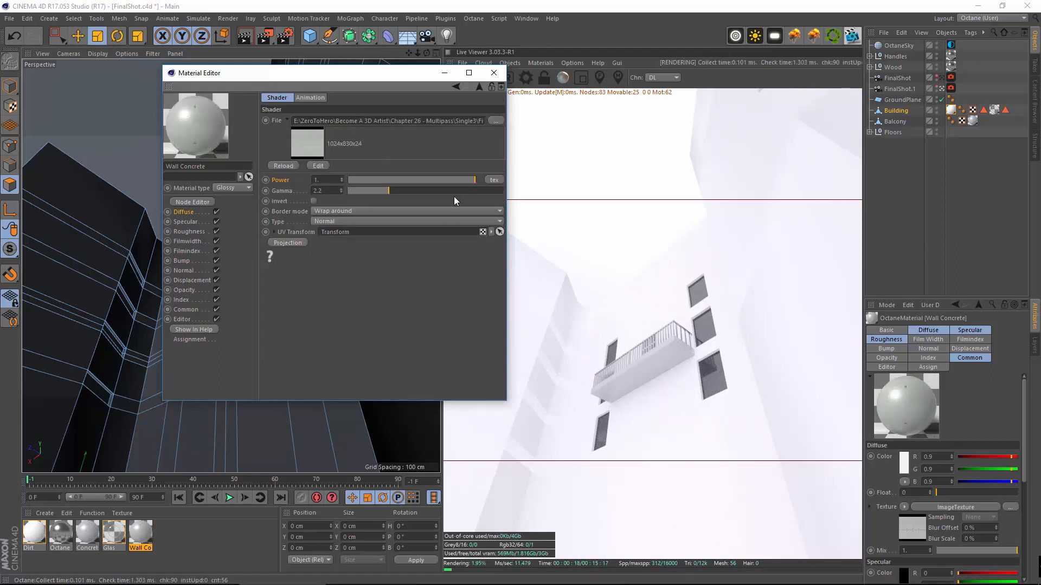
pyautogui.click(494, 72)
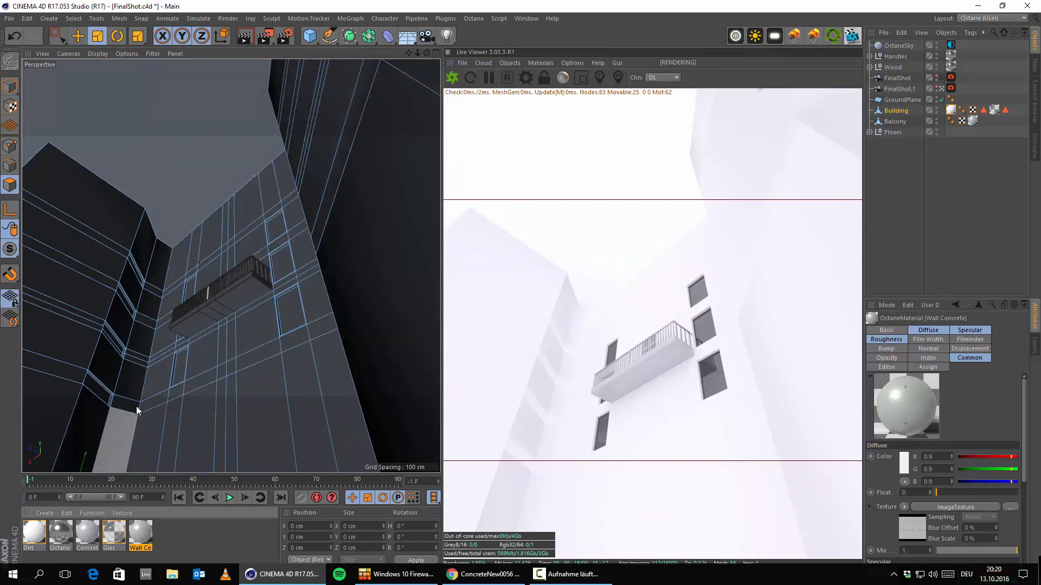
# Look through the FinalShot camera and frame a close-up of a window frame's upper corner
pyautogui.click(907, 80)
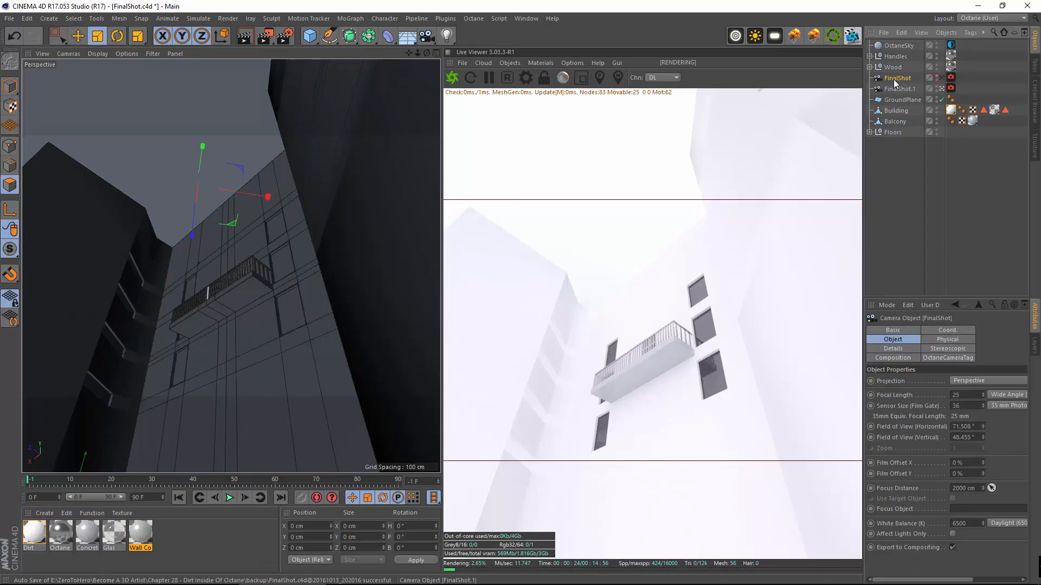
pyautogui.click(941, 78)
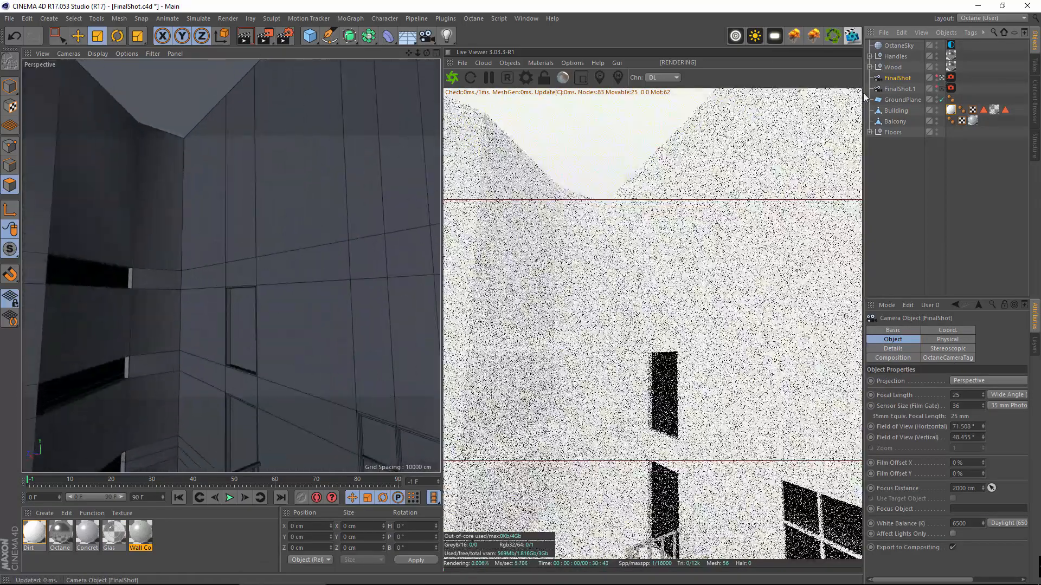
pyautogui.keyDown('alt'); pyautogui.moveTo(176, 366); pyautogui.dragTo(253, 353, button='right'); pyautogui.keyUp('alt')
pyautogui.keyDown('alt'); pyautogui.moveTo(318, 330); pyautogui.dragTo(335, 337); pyautogui.keyUp('alt')
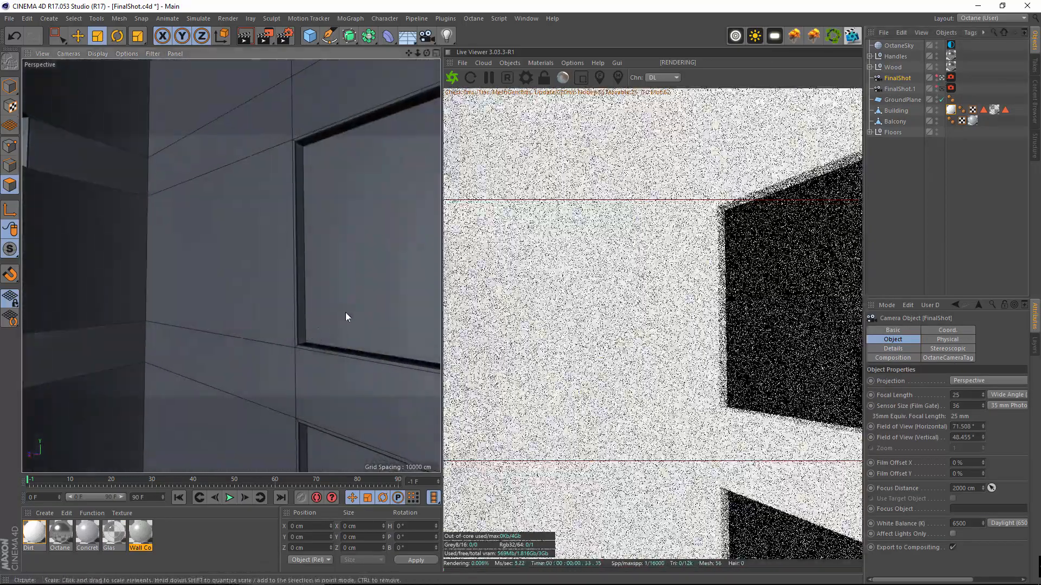
pyautogui.keyDown('alt'); pyautogui.moveTo(346, 312); pyautogui.dragTo(270, 241, button='middle'); pyautogui.keyUp('alt')
pyautogui.keyDown('alt'); pyautogui.moveTo(276, 242); pyautogui.dragTo(198, 196, button='right'); pyautogui.keyUp('alt')
pyautogui.keyDown('alt'); pyautogui.moveTo(228, 241); pyautogui.dragTo(240, 312, button='middle'); pyautogui.keyUp('alt')
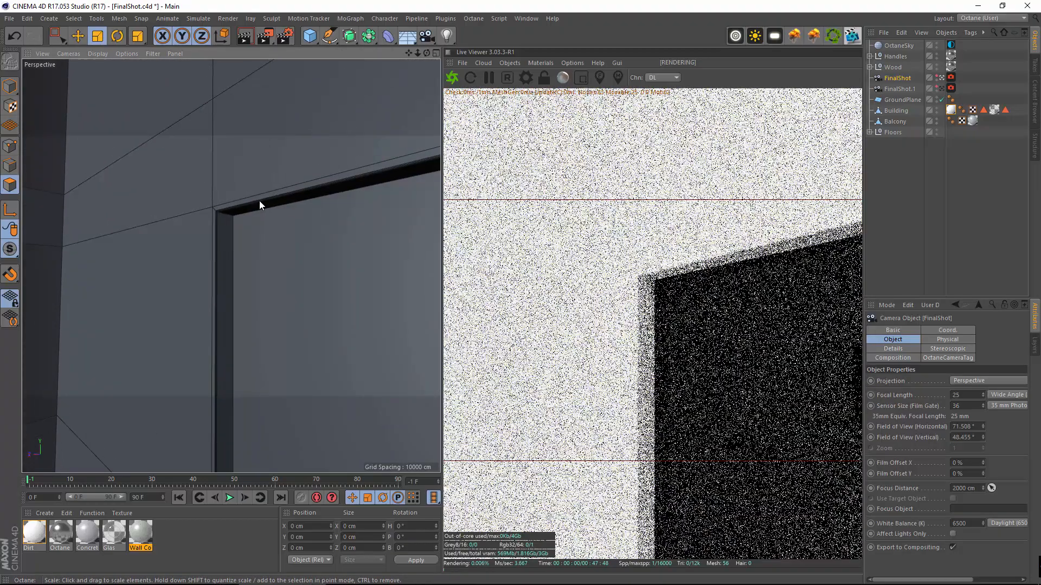
pyautogui.scroll(4, 259, 201)
pyautogui.moveTo(247, 243)
pyautogui.keyDown('alt'); pyautogui.mouseDown()
pyautogui.moveTo(262, 243)
pyautogui.moveTo(256, 225)
pyautogui.mouseUp(); pyautogui.keyUp('alt')
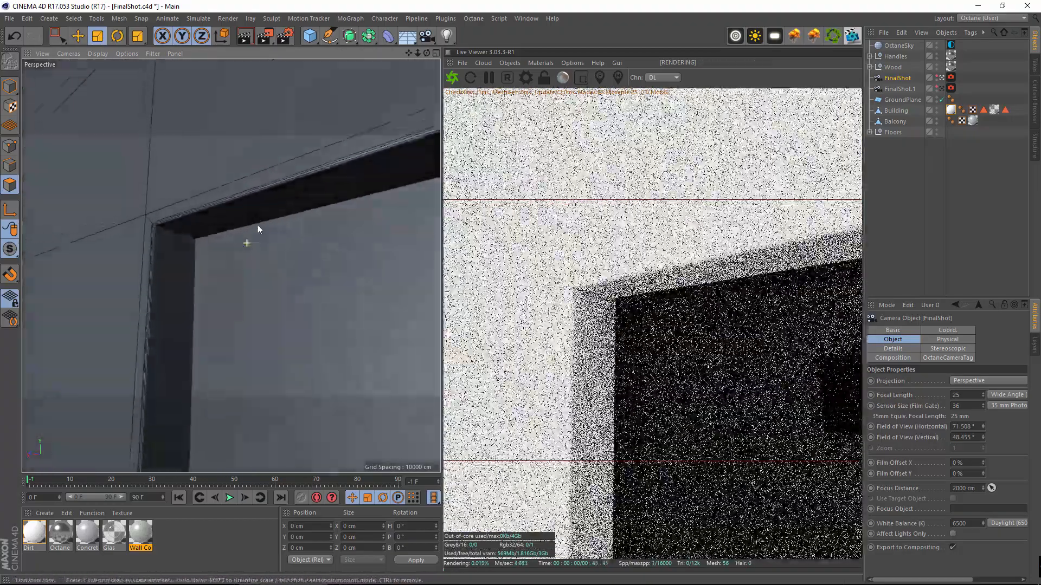
# In the Dirt material's diffuse Dirt shader, raise Strength to about 3.5 and enable Invert Normal
pyautogui.doubleClick(34, 533)
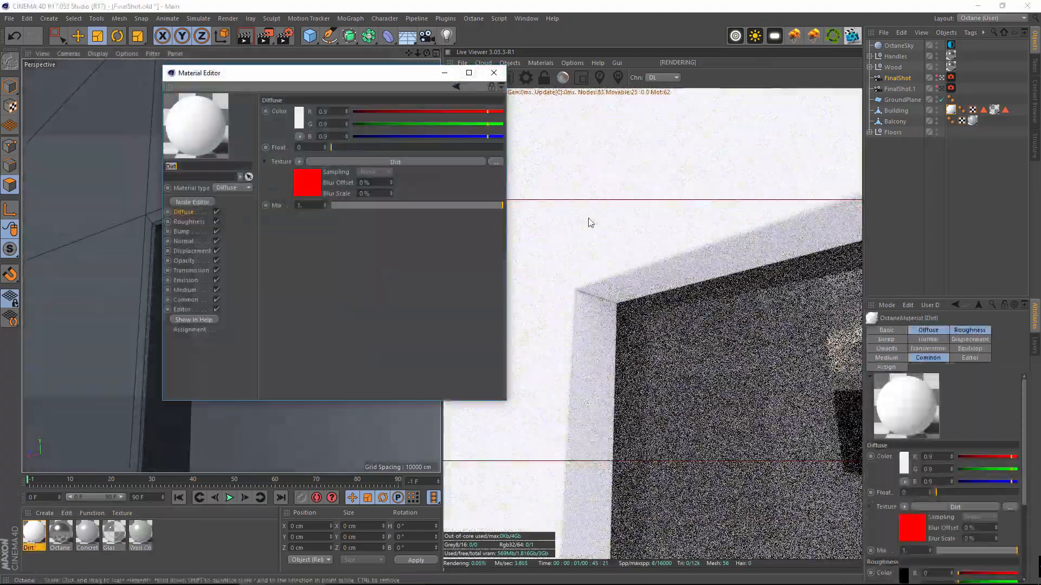
pyautogui.moveTo(374, 76); pyautogui.dragTo(294, 100)
pyautogui.click(329, 187)
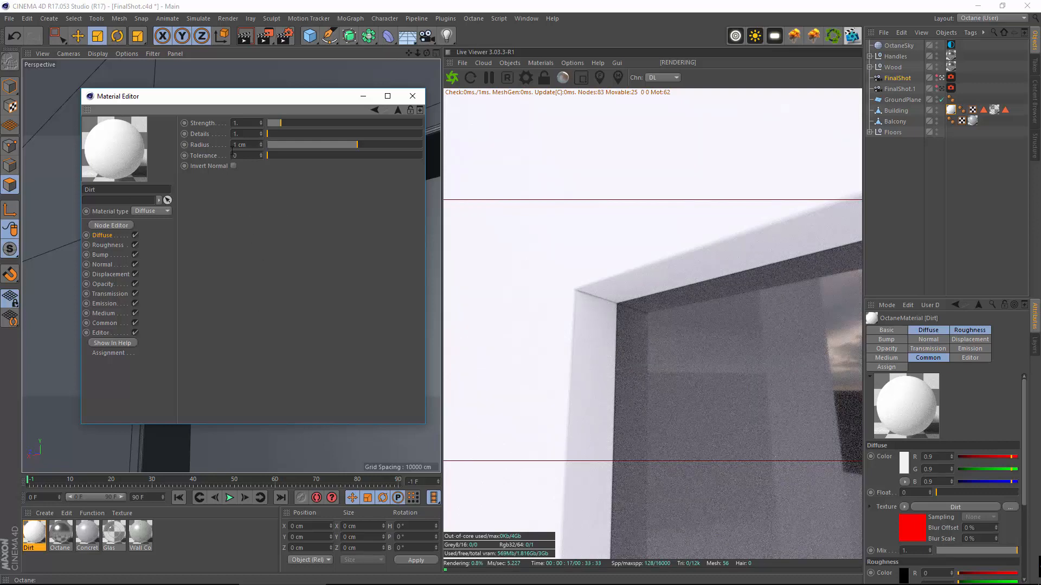
pyautogui.moveTo(282, 125); pyautogui.dragTo(320, 124)
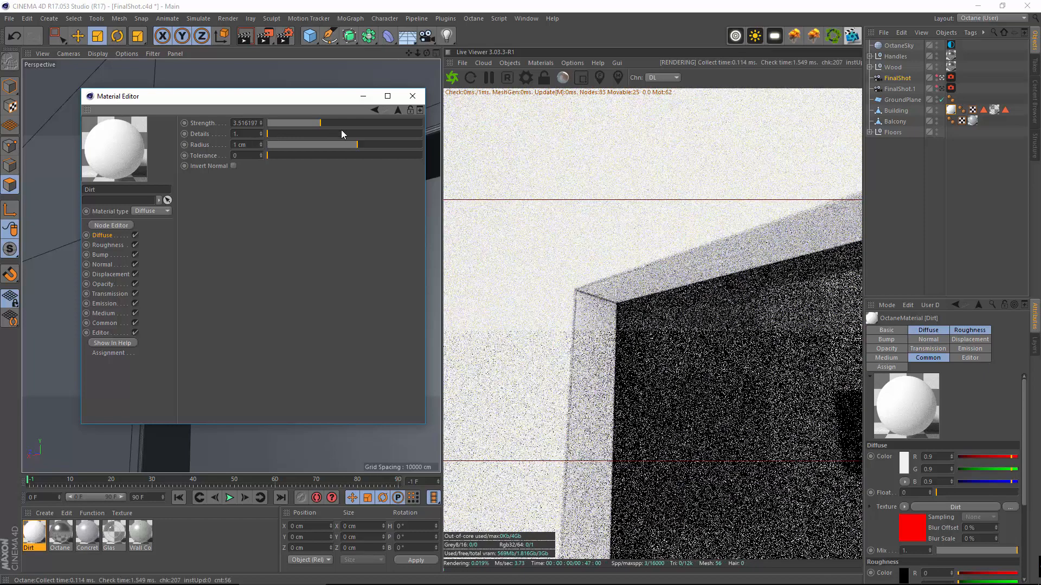
pyautogui.click(234, 166)
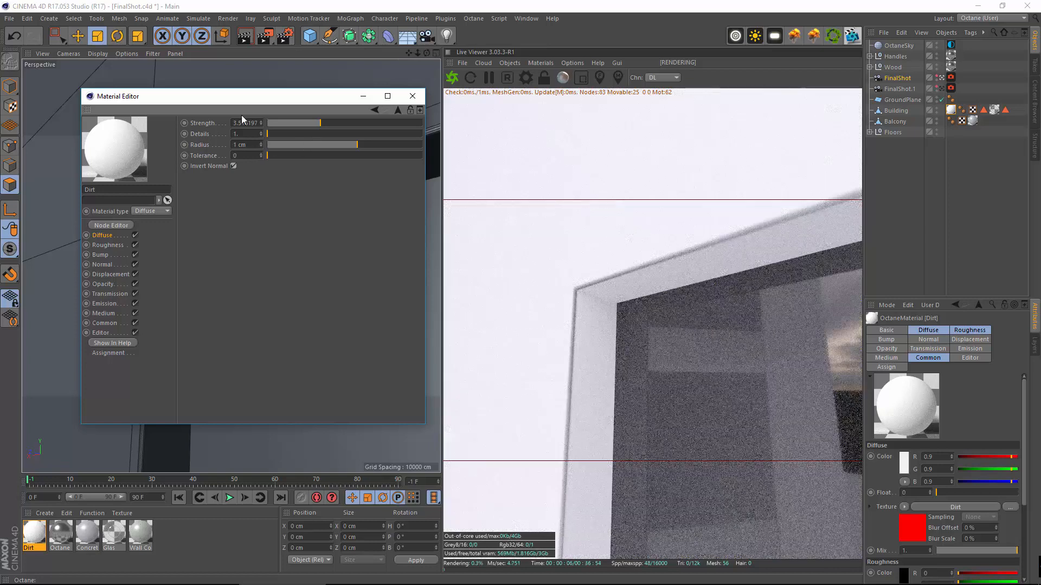
# Tune the Dirt shader to a Strength of about 1.67, Details of 1 and a Radius of about 9.54 cm
pyautogui.moveTo(278, 99); pyautogui.dragTo(270, 142)
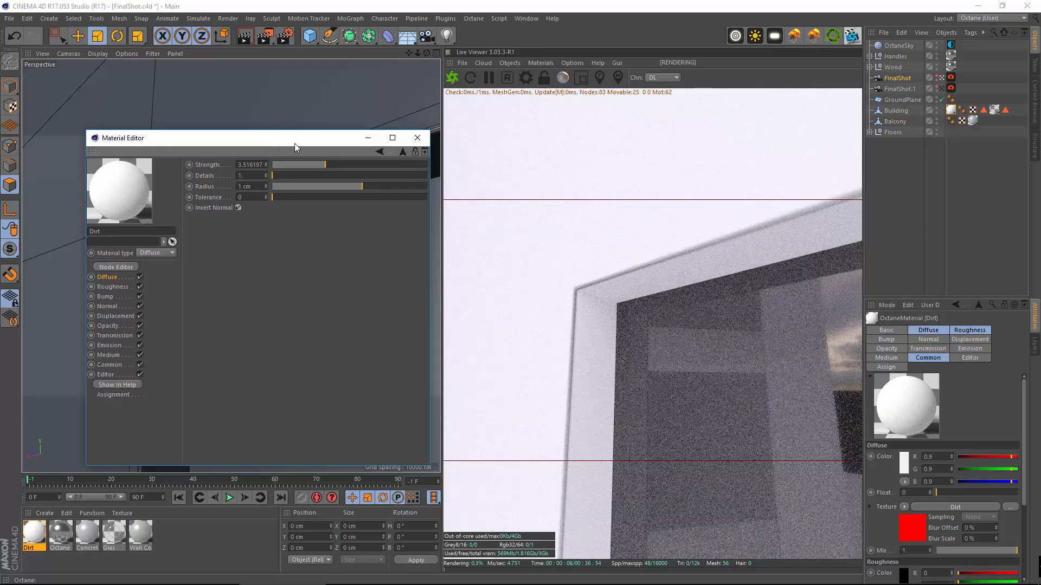
pyautogui.moveTo(323, 163); pyautogui.dragTo(362, 164)
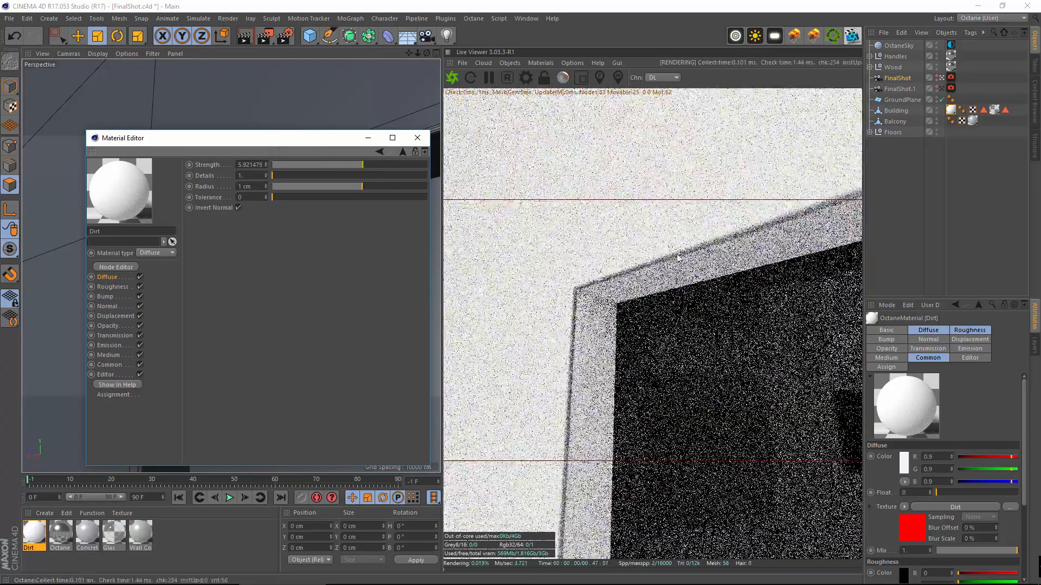
pyautogui.moveTo(311, 177); pyautogui.dragTo(262, 178)
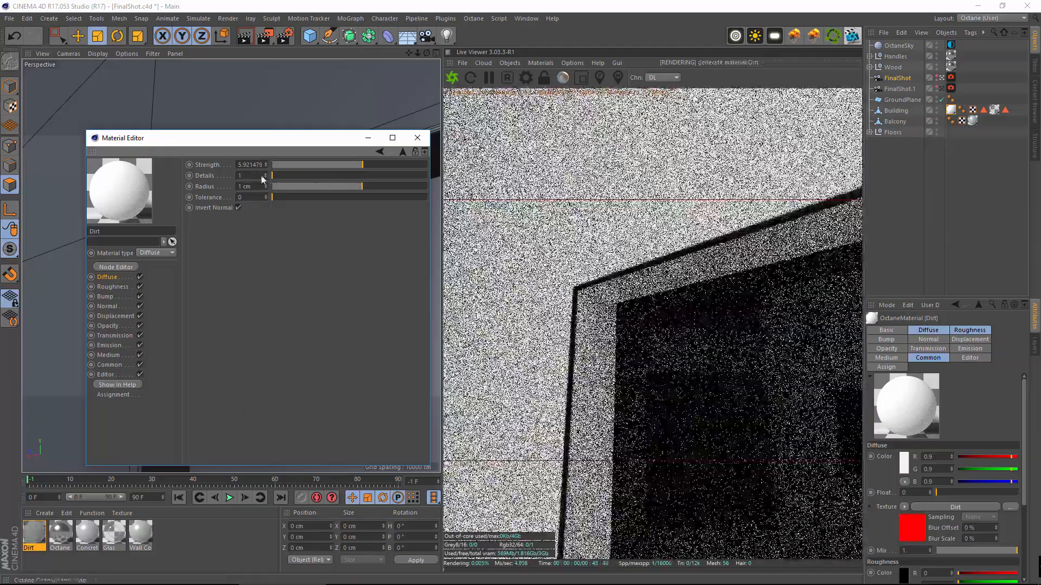
pyautogui.moveTo(361, 187)
pyautogui.mouseDown()
pyautogui.moveTo(416, 188)
pyautogui.moveTo(388, 194)
pyautogui.moveTo(352, 166)
pyautogui.moveTo(297, 164)
pyautogui.mouseUp()
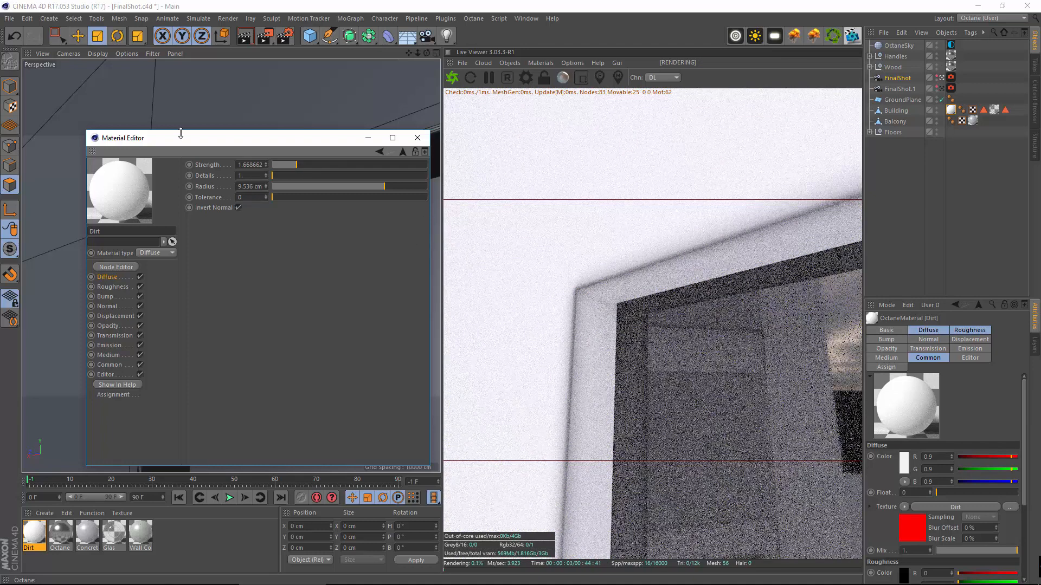
# Wrap the diffuse Dirt shader in an Octane Mix texture and open the Mix texture's settings
pyautogui.click(379, 151)
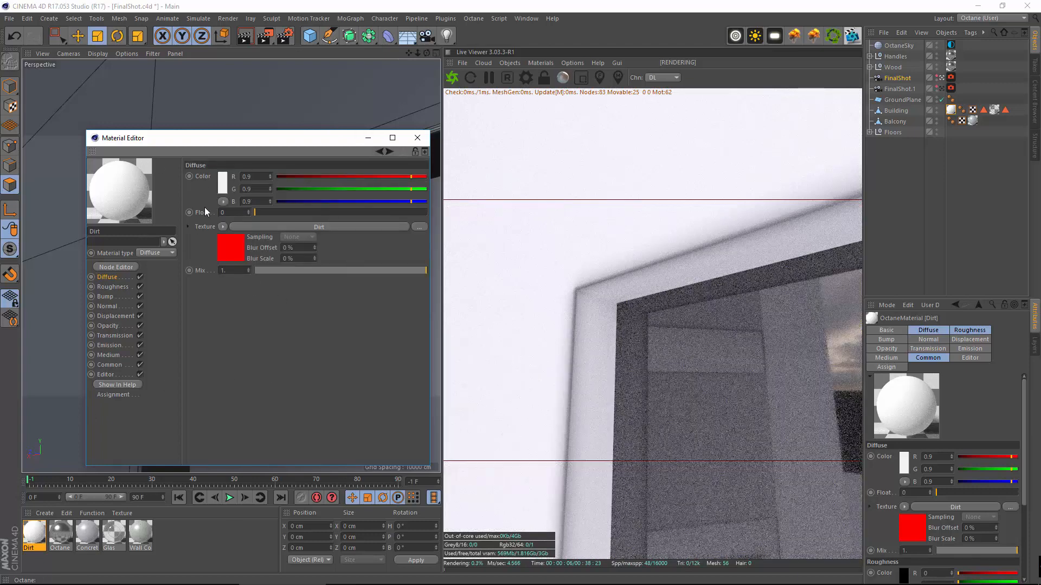
pyautogui.click(223, 226)
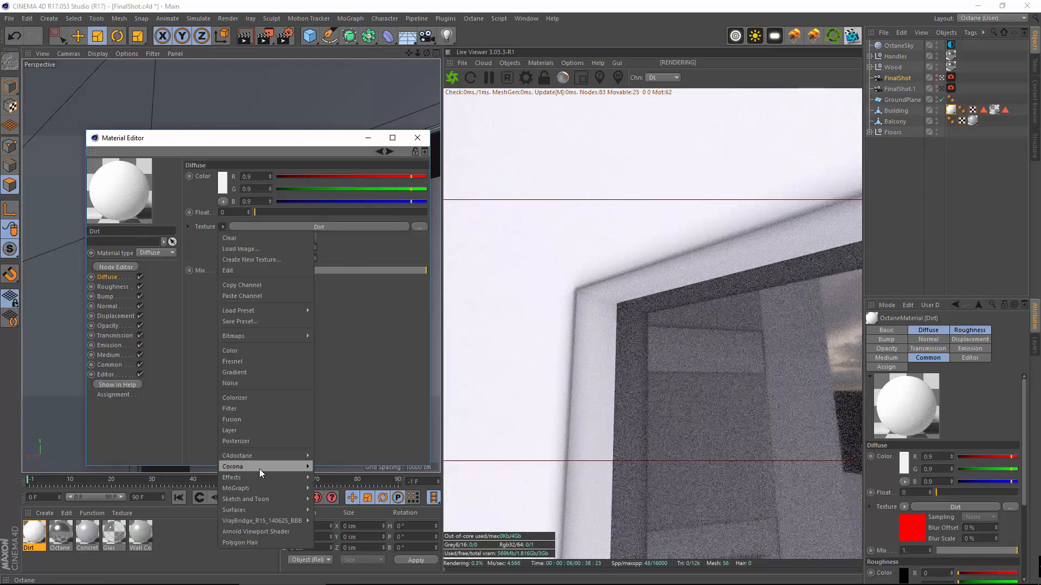
pyautogui.moveTo(272, 459)
pyautogui.click(341, 416)
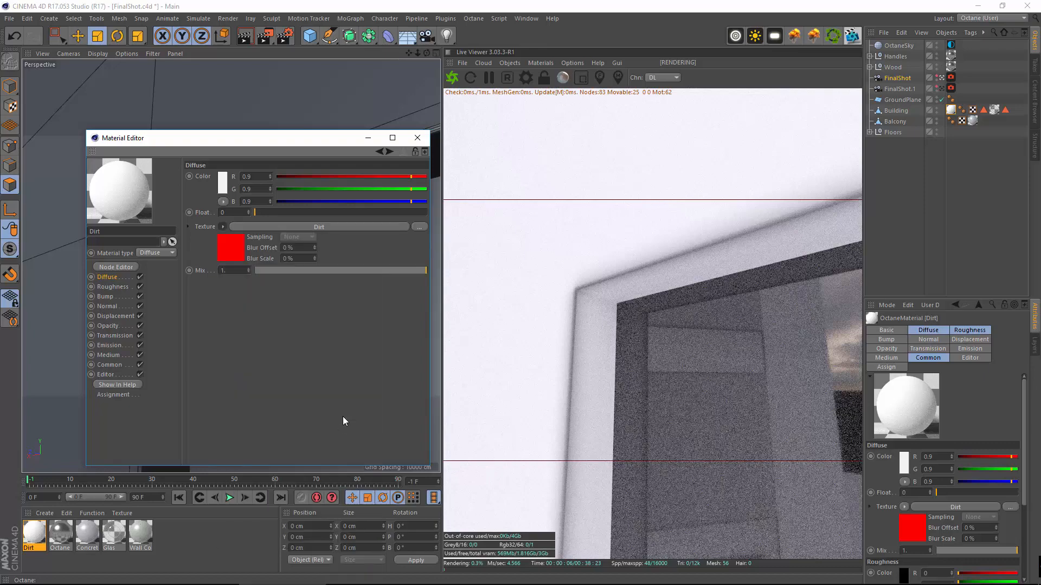
pyautogui.click(336, 226)
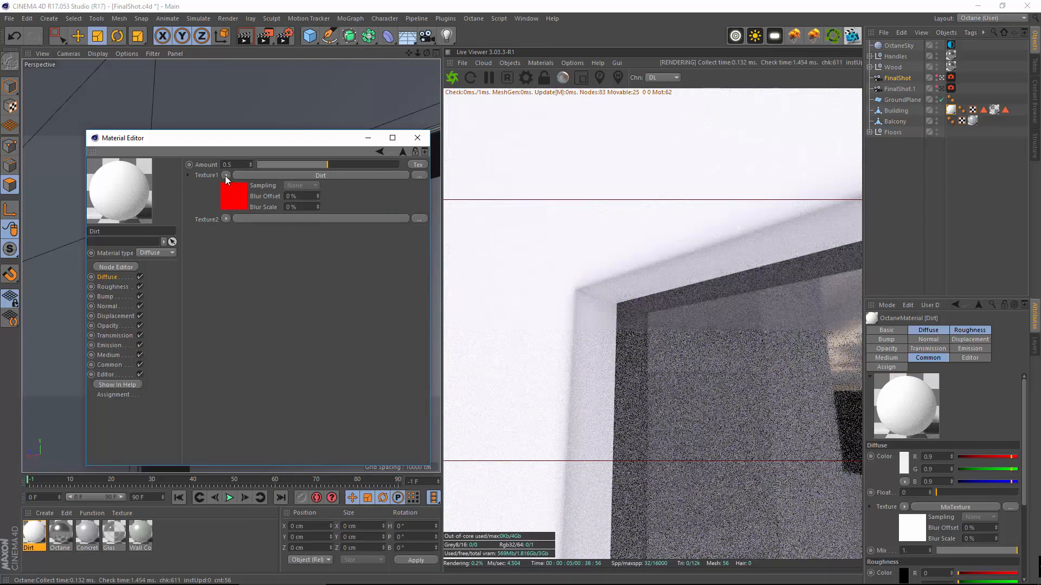
# Copy the Dirt shader from Texture1 and paste it into the Mix texture's Amount channel
pyautogui.click(225, 176)
pyautogui.click(254, 222)
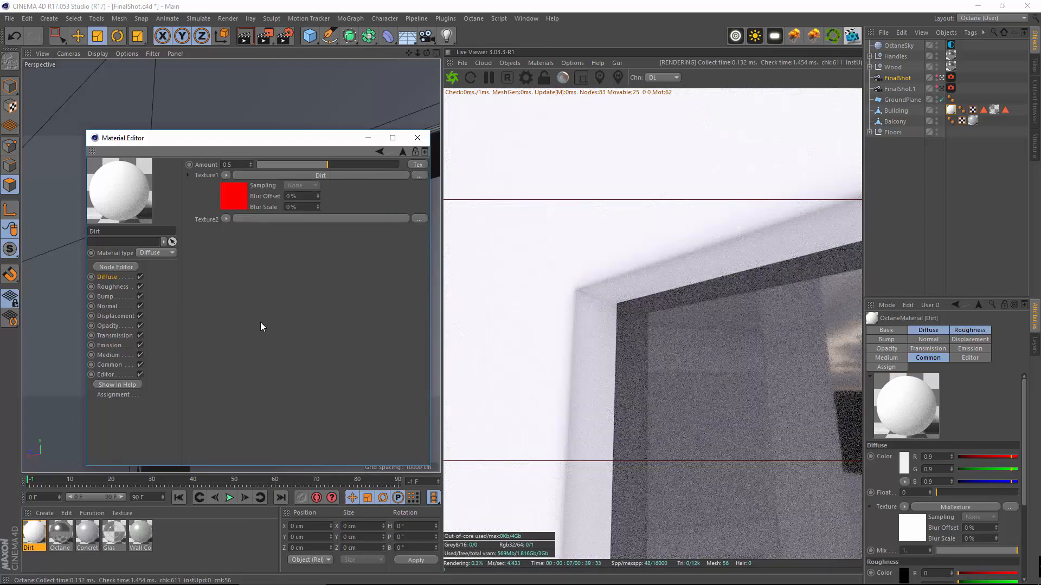
pyautogui.click(417, 166)
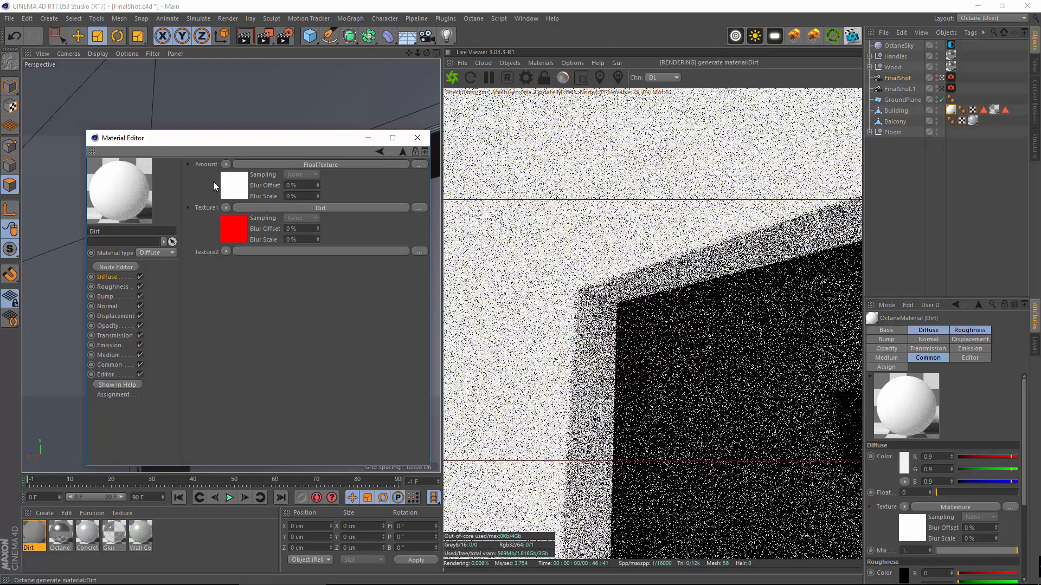
pyautogui.click(225, 164)
pyautogui.click(234, 223)
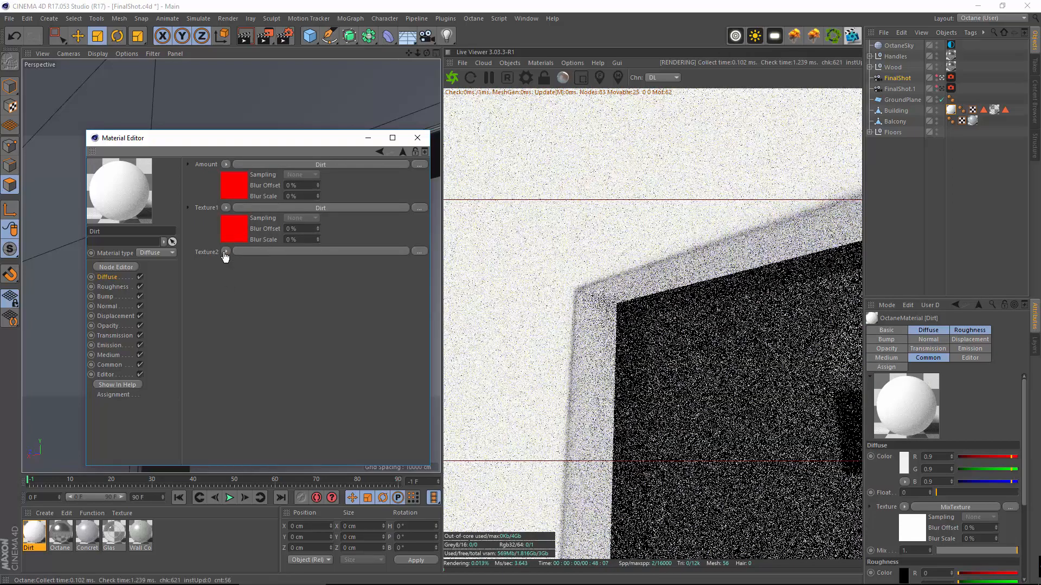
# Paste the Dirt shader into the Mix texture's Texture2 channel and set Texture1 to an RgbSpectrum
pyautogui.click(225, 251)
pyautogui.click(238, 310)
pyautogui.click(226, 209)
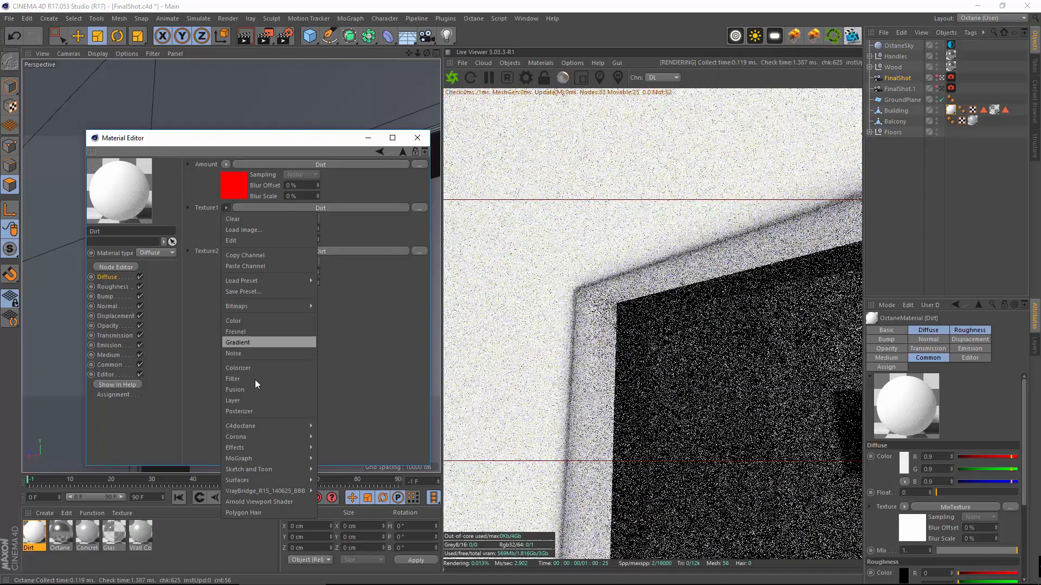
pyautogui.moveTo(252, 427)
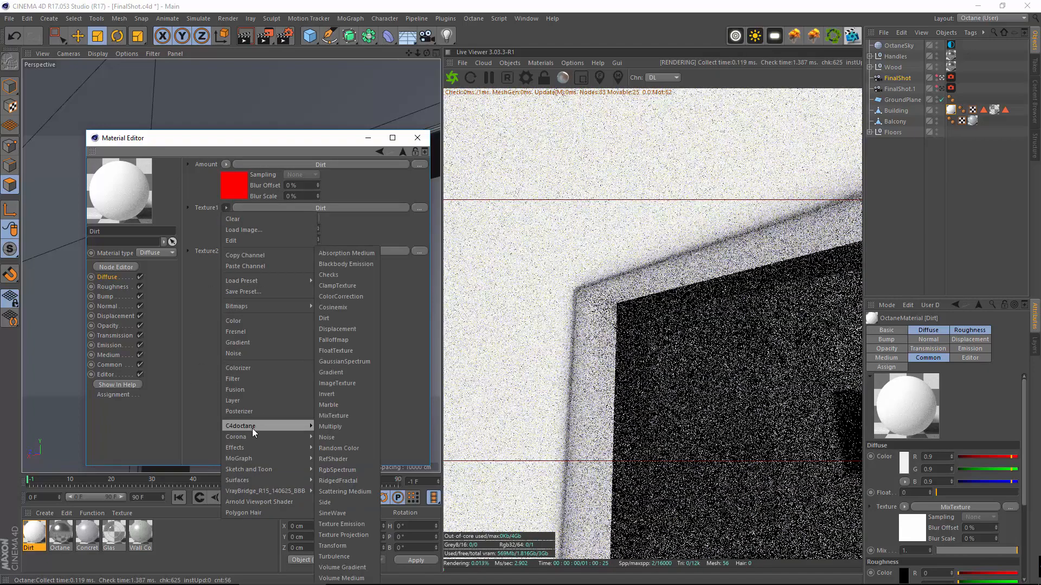
pyautogui.click(337, 470)
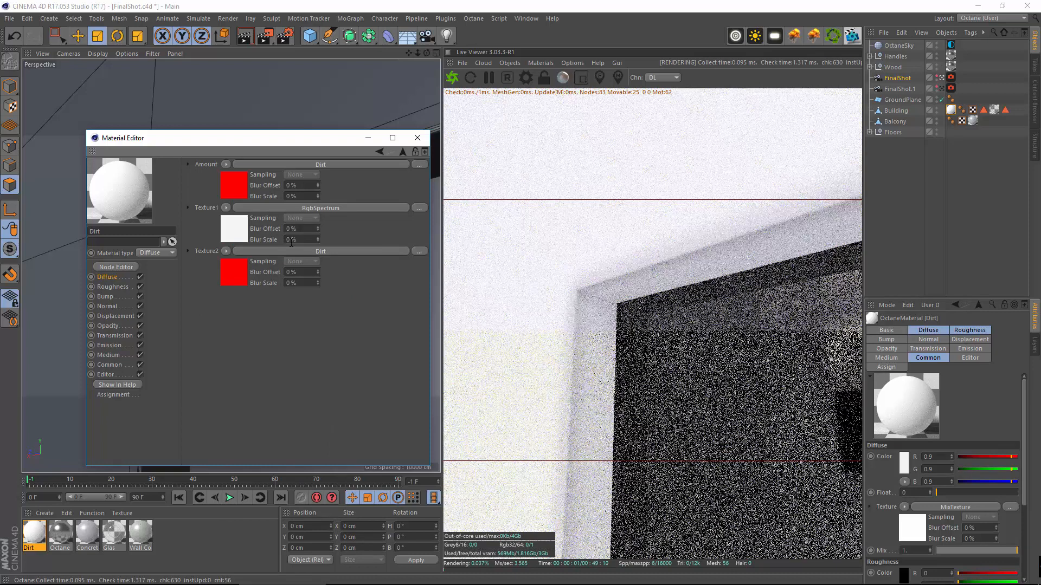
# Set the RgbSpectrum colour in Texture1 to red with R 0.9, G 0 and B 0
pyautogui.click(232, 235)
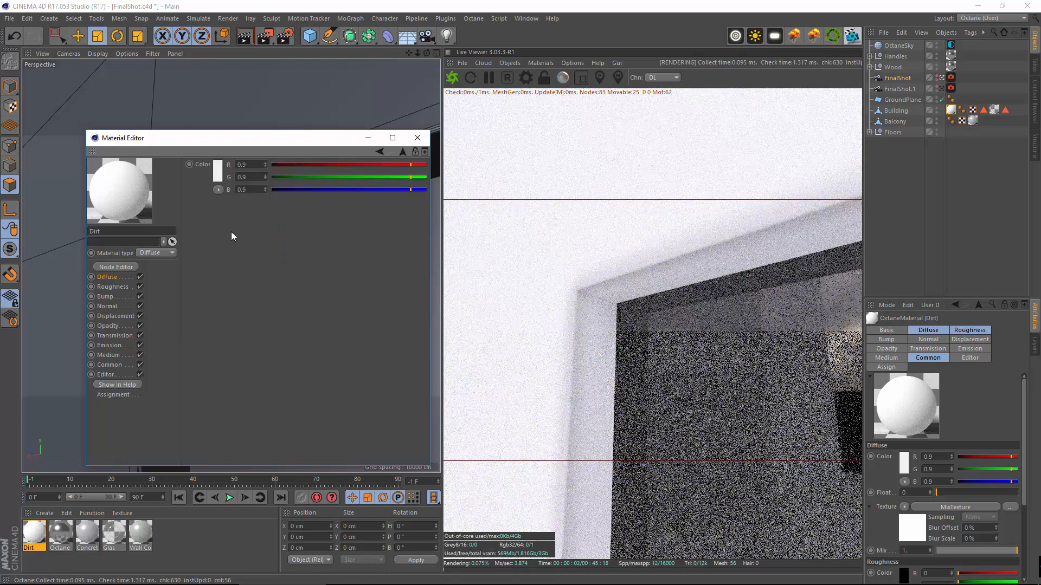
pyautogui.click(218, 171)
pyautogui.moveTo(261, 179); pyautogui.dragTo(292, 179)
pyautogui.click(197, 209)
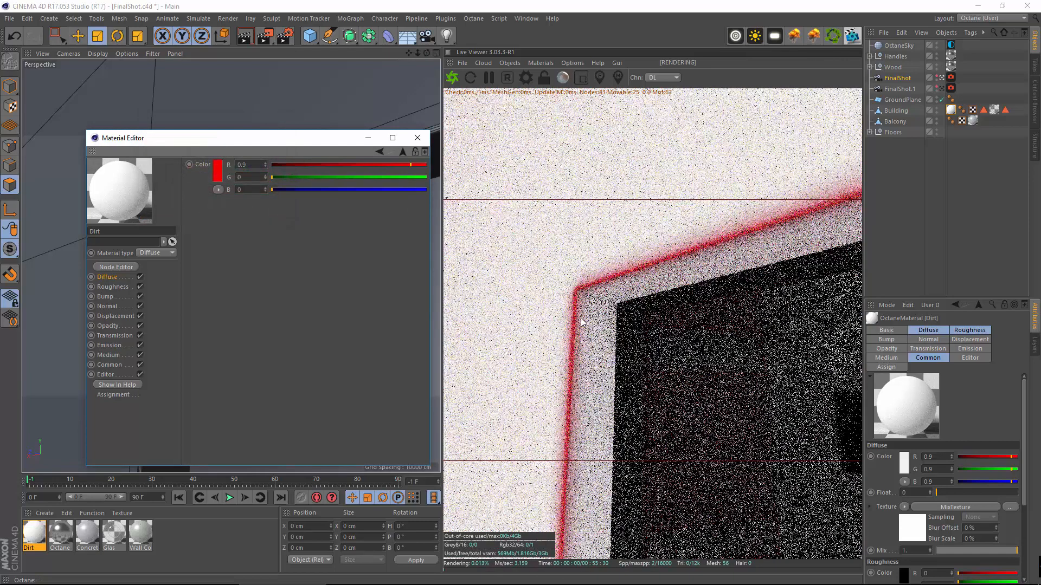
# Change the RgbSpectrum colour to green with a hue of about 140° and a saturation of about 63%
pyautogui.click(218, 171)
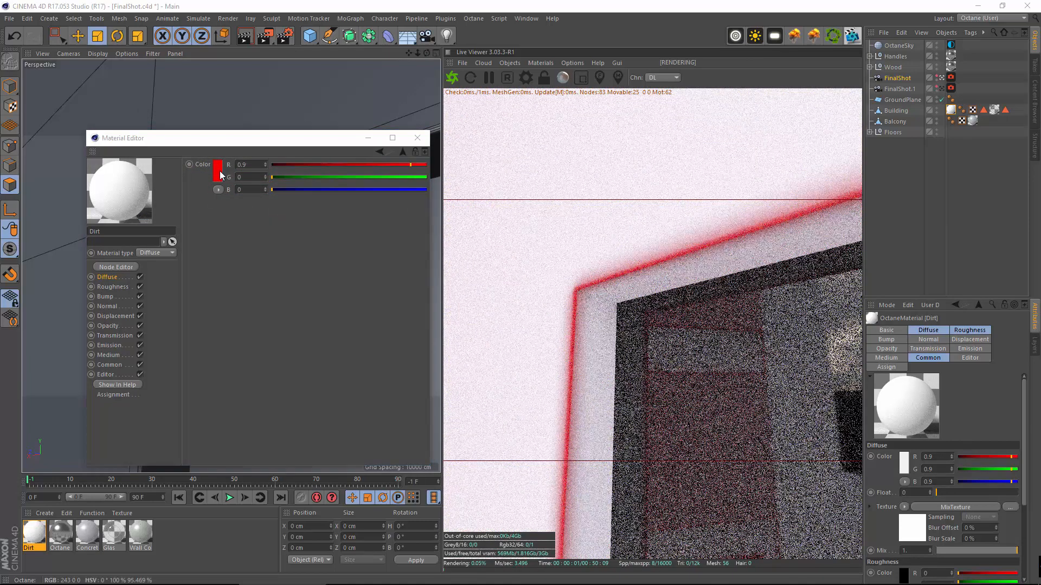
pyautogui.moveTo(269, 179); pyautogui.dragTo(253, 179)
pyautogui.click(229, 170)
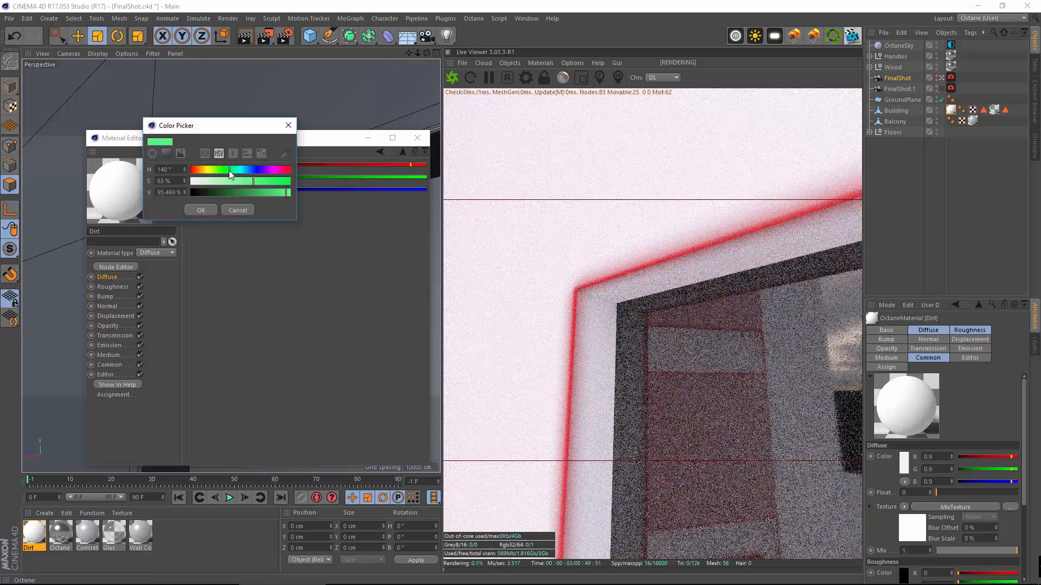
pyautogui.click(196, 210)
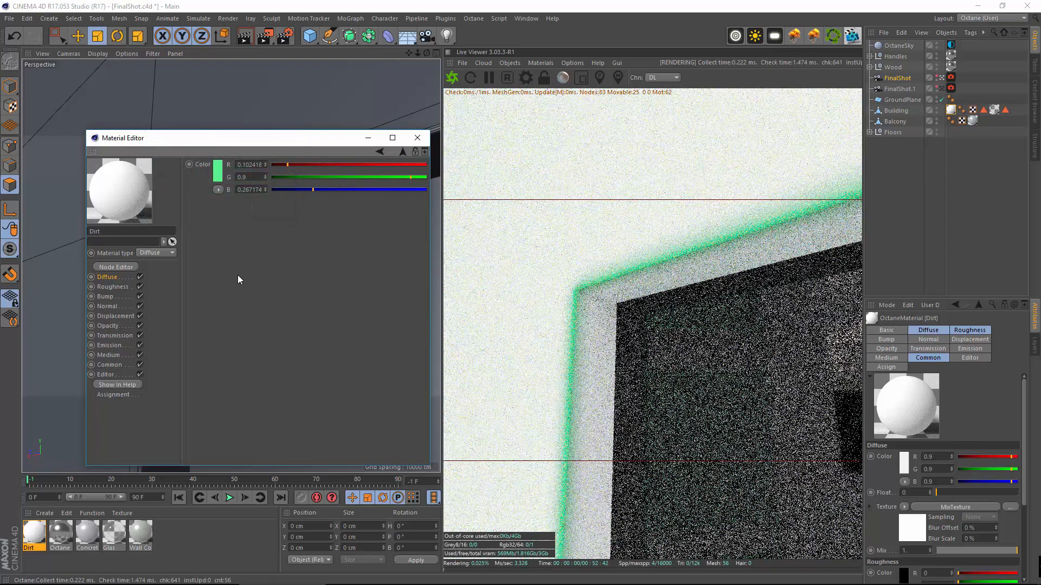
pyautogui.click(379, 152)
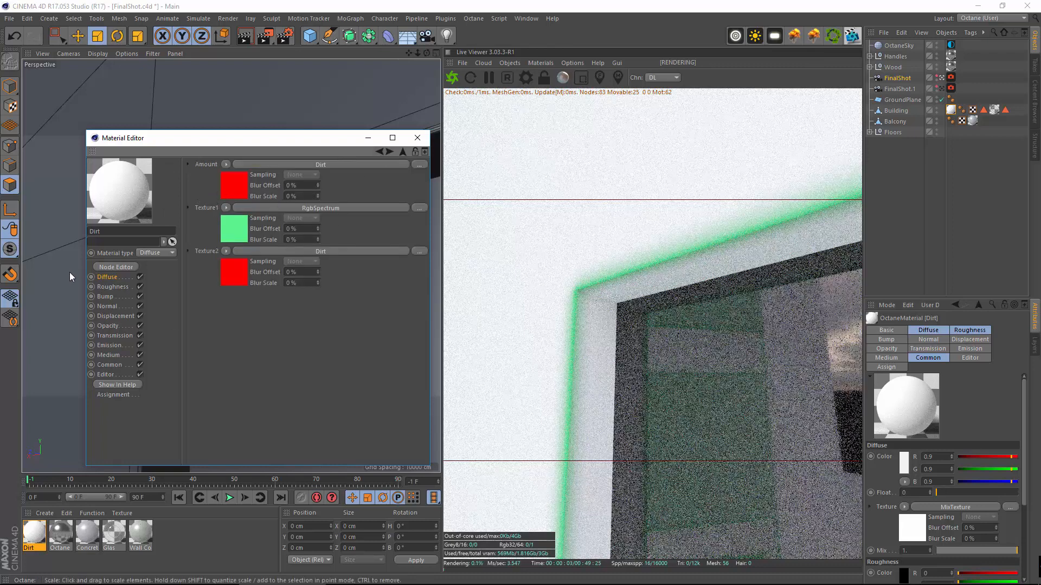
pyautogui.click(379, 152)
pyautogui.click(222, 227)
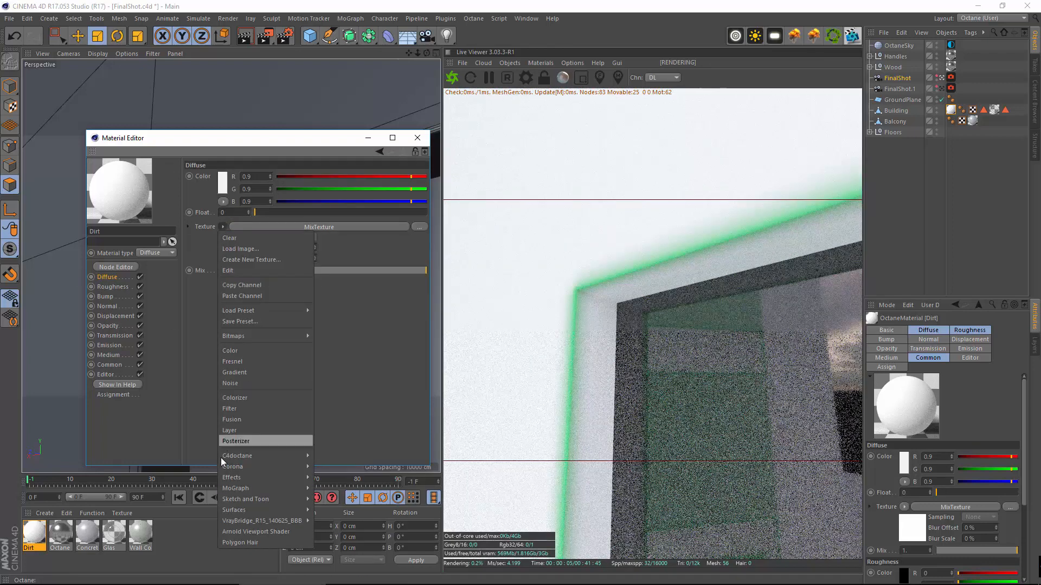
pyautogui.moveTo(292, 455)
pyautogui.click(382, 230)
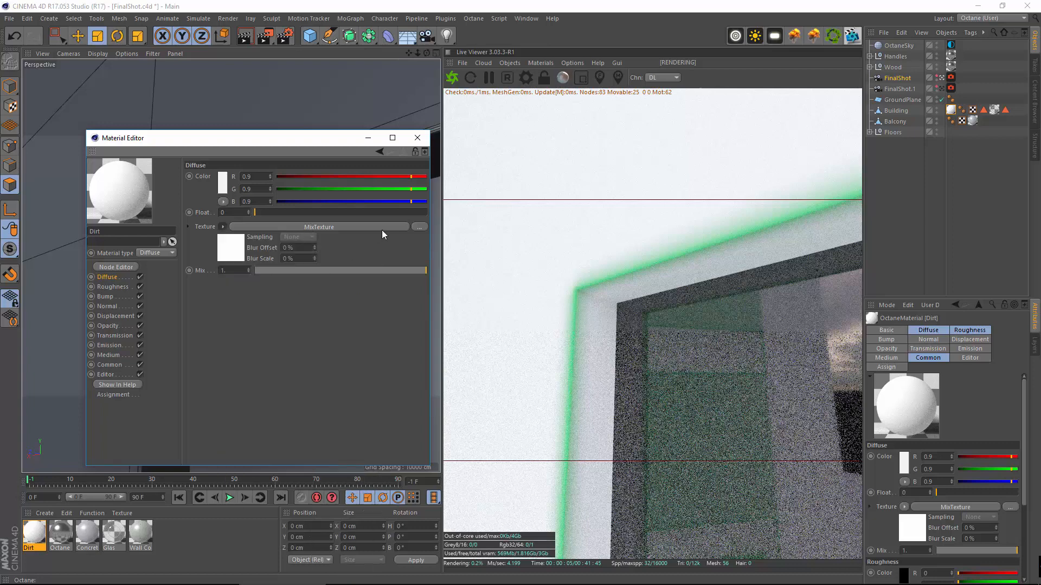
pyautogui.click(381, 230)
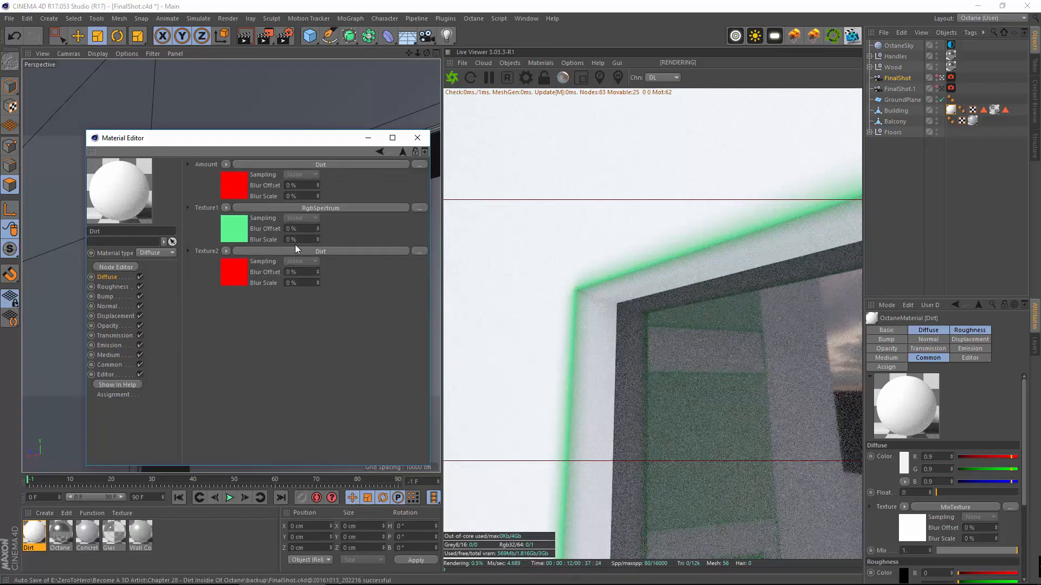
# Desaturate the Texture1 RgbSpectrum colour to white with R, G and B at 0.9
pyautogui.click(239, 227)
pyautogui.click(216, 173)
pyautogui.moveTo(217, 187); pyautogui.dragTo(192, 188)
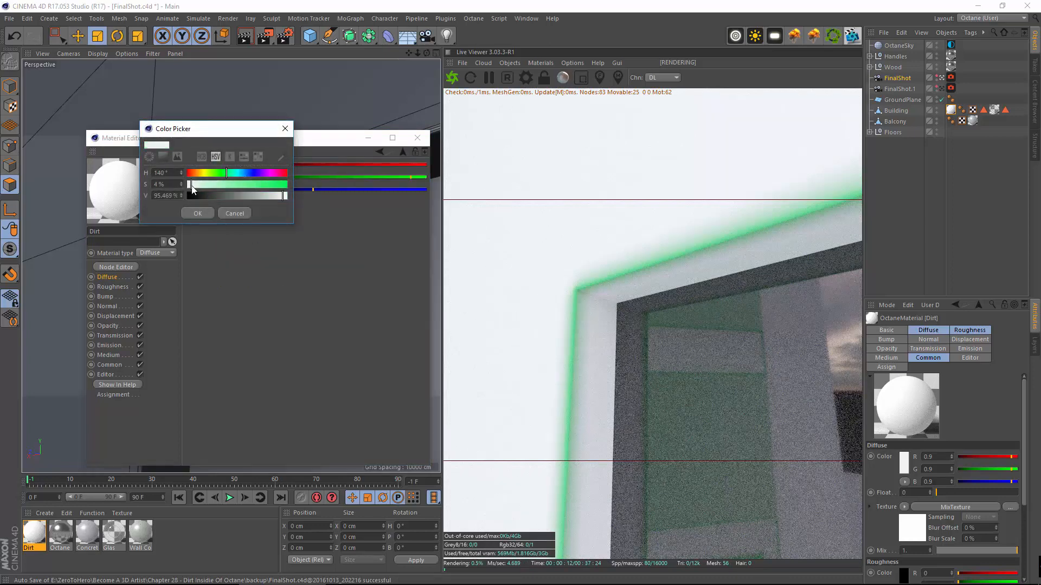
pyautogui.click(197, 212)
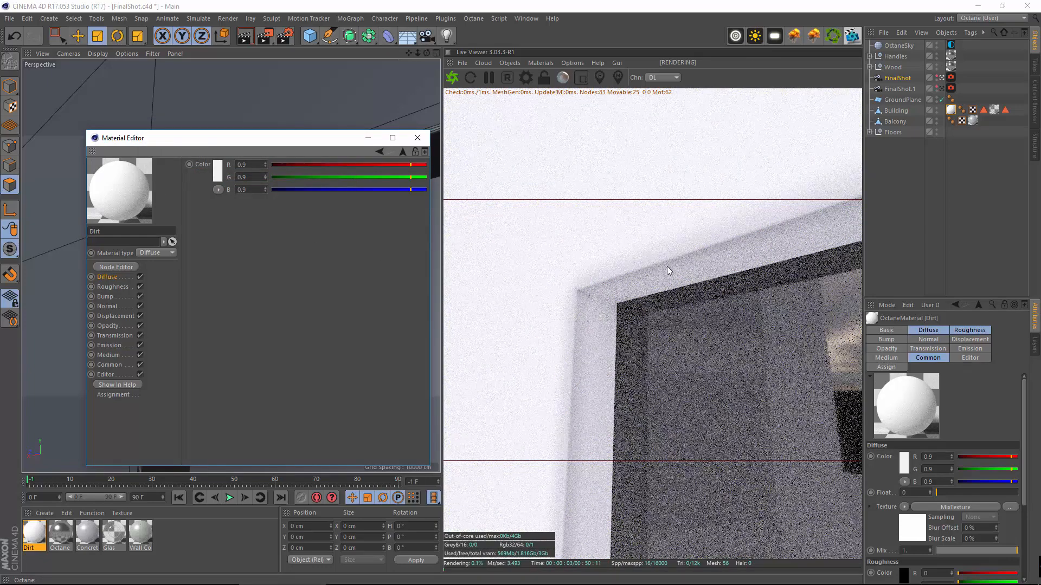
# Close the material settings and examine the dirt effect on the building's wall corners and recessed bands
pyautogui.click(421, 139)
pyautogui.keyDown('alt'); pyautogui.moveTo(230, 265); pyautogui.dragTo(374, 247); pyautogui.keyUp('alt')
pyautogui.keyDown('alt'); pyautogui.moveTo(216, 246); pyautogui.dragTo(171, 298, button='right'); pyautogui.keyUp('alt')
pyautogui.keyDown('alt'); pyautogui.moveTo(171, 298); pyautogui.dragTo(324, 281); pyautogui.keyUp('alt')
pyautogui.keyDown('alt'); pyautogui.moveTo(324, 280); pyautogui.dragTo(217, 300, button='middle'); pyautogui.keyUp('alt')
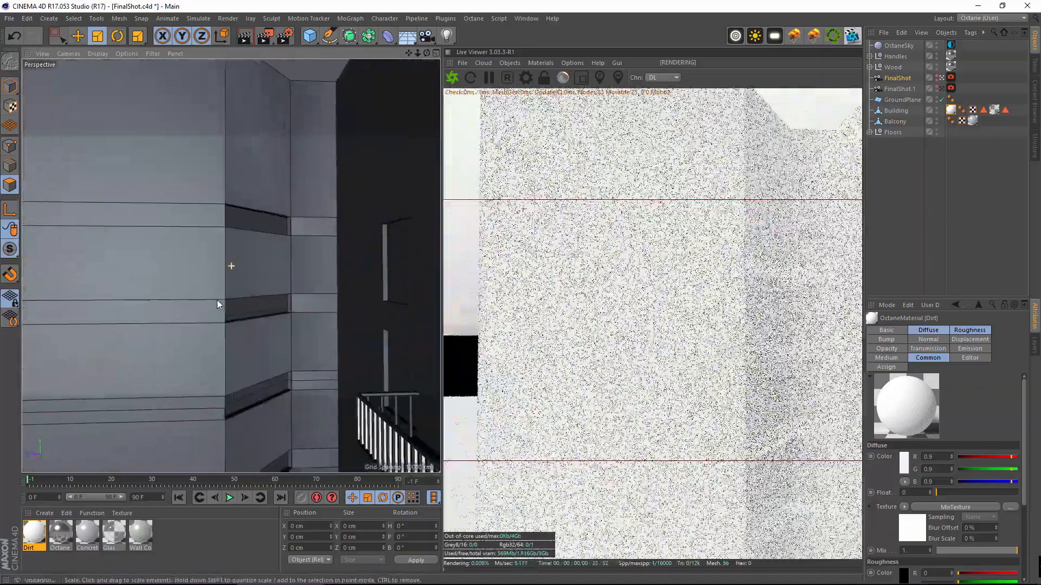
pyautogui.keyDown('alt'); pyautogui.moveTo(218, 301); pyautogui.dragTo(219, 307); pyautogui.keyUp('alt')
pyautogui.scroll(5, 252, 268)
pyautogui.keyDown('alt'); pyautogui.moveTo(255, 277); pyautogui.dragTo(232, 291); pyautogui.keyUp('alt')
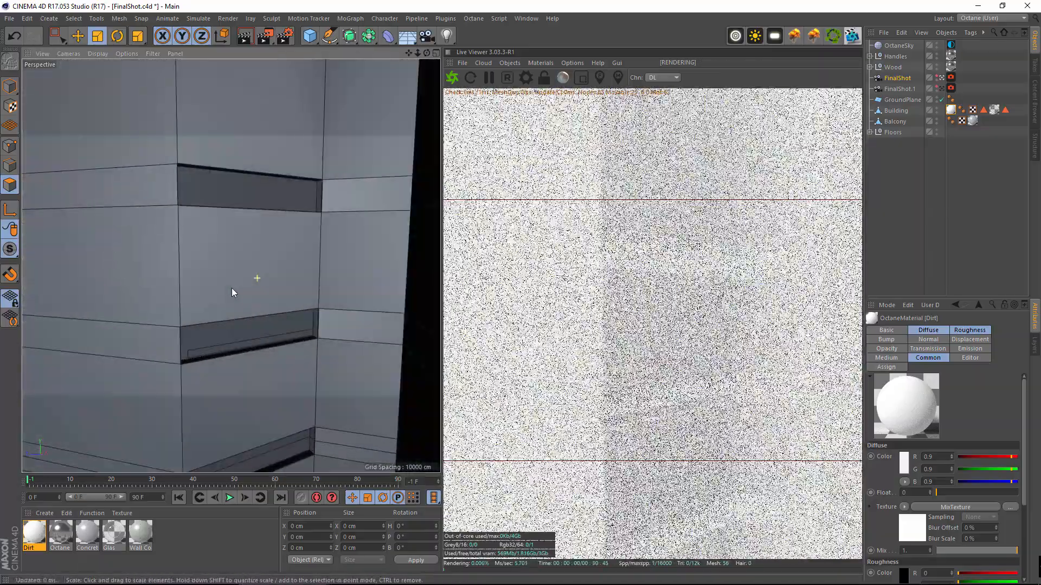
pyautogui.keyDown('alt'); pyautogui.moveTo(231, 265); pyautogui.dragTo(246, 347, button='middle'); pyautogui.keyUp('alt')
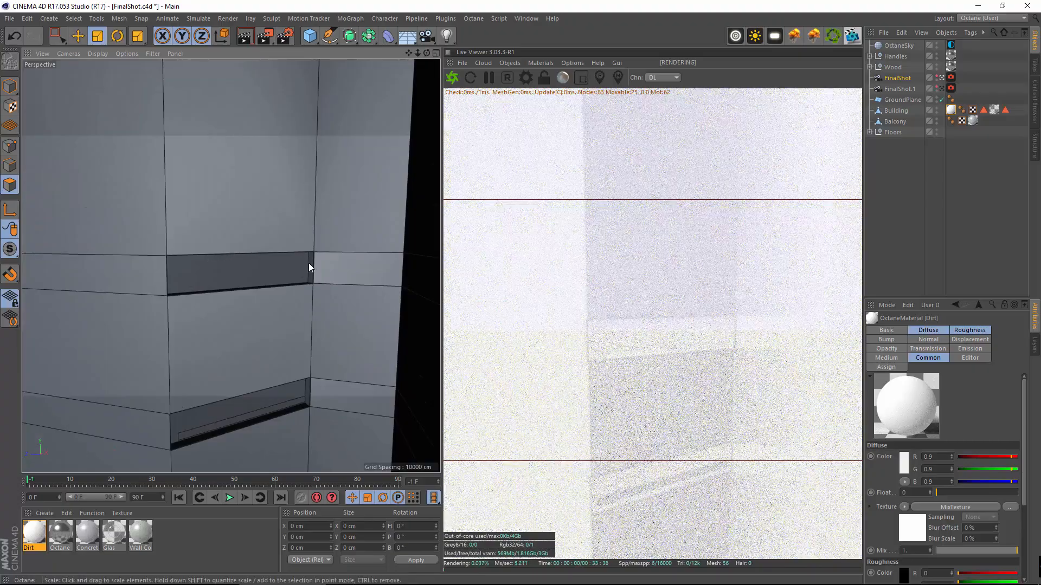
pyautogui.keyDown('alt'); pyautogui.moveTo(294, 260); pyautogui.dragTo(316, 206, button='middle'); pyautogui.keyUp('alt')
pyautogui.scroll(-3, 322, 316)
pyautogui.keyDown('alt'); pyautogui.moveTo(300, 347); pyautogui.dragTo(336, 351); pyautogui.keyUp('alt')
pyautogui.keyDown('alt'); pyautogui.moveTo(271, 244); pyautogui.dragTo(193, 130, button='middle'); pyautogui.keyUp('alt')
pyautogui.keyDown('alt'); pyautogui.moveTo(210, 316); pyautogui.dragTo(219, 275, button='middle'); pyautogui.keyUp('alt')
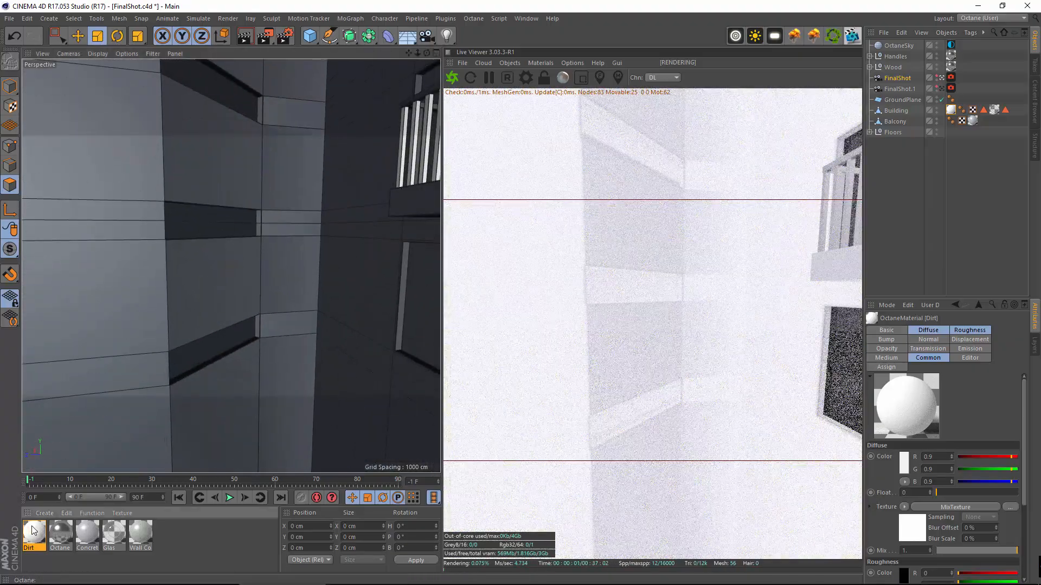
# Delete the Dirt material and assign the Wall Concrete material to the Building's texture tag
pyautogui.press('Delete')
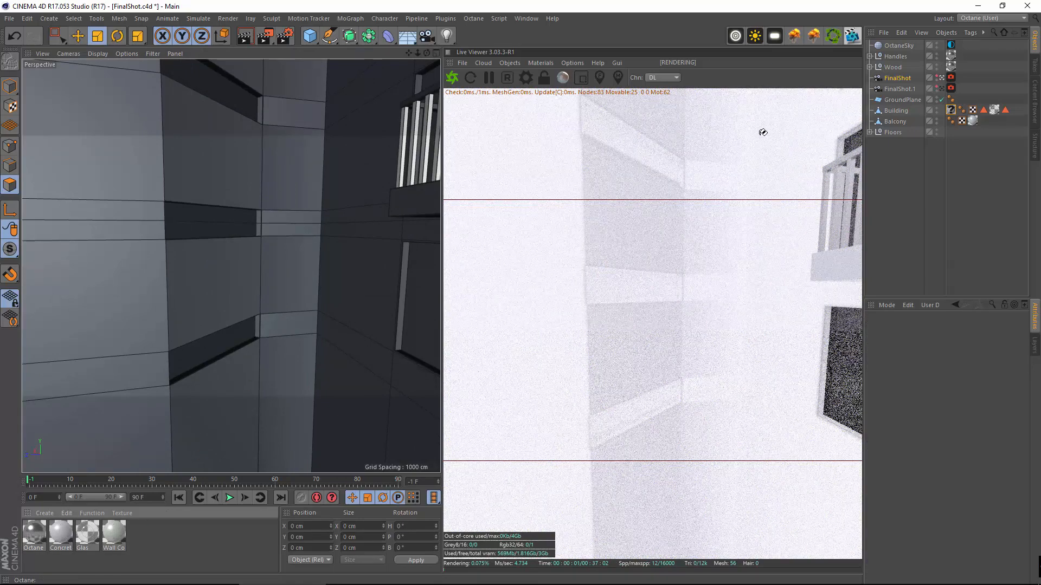
pyautogui.moveTo(852, 179); pyautogui.dragTo(951, 112)
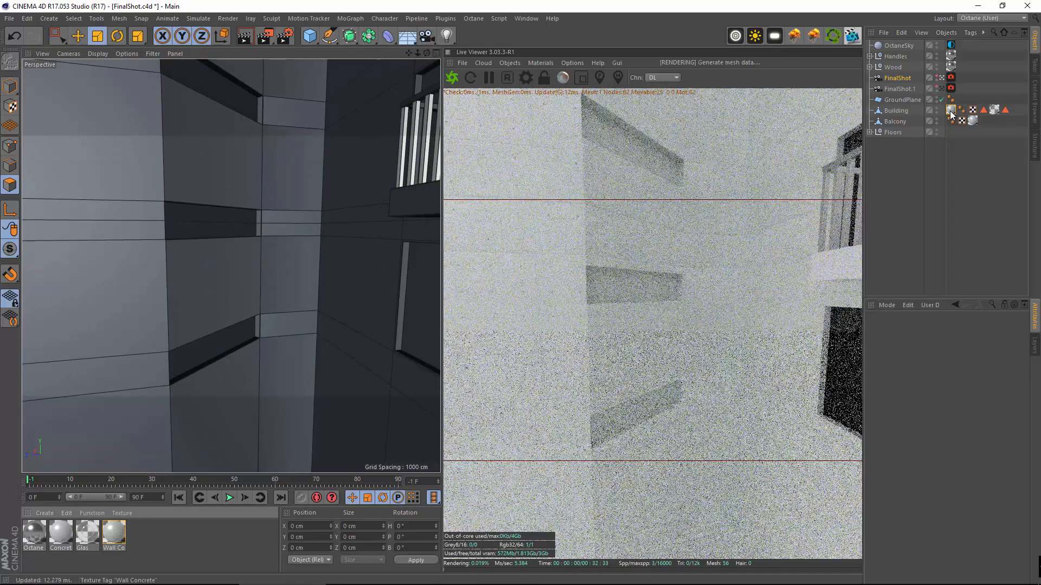
pyautogui.click(951, 111)
# In the Wall Concrete diffuse image texture, set the UV transform scale to 4 in X and Y
pyautogui.scroll(-4, 211, 305)
pyautogui.keyDown('alt'); pyautogui.moveTo(214, 300); pyautogui.dragTo(241, 272); pyautogui.keyUp('alt')
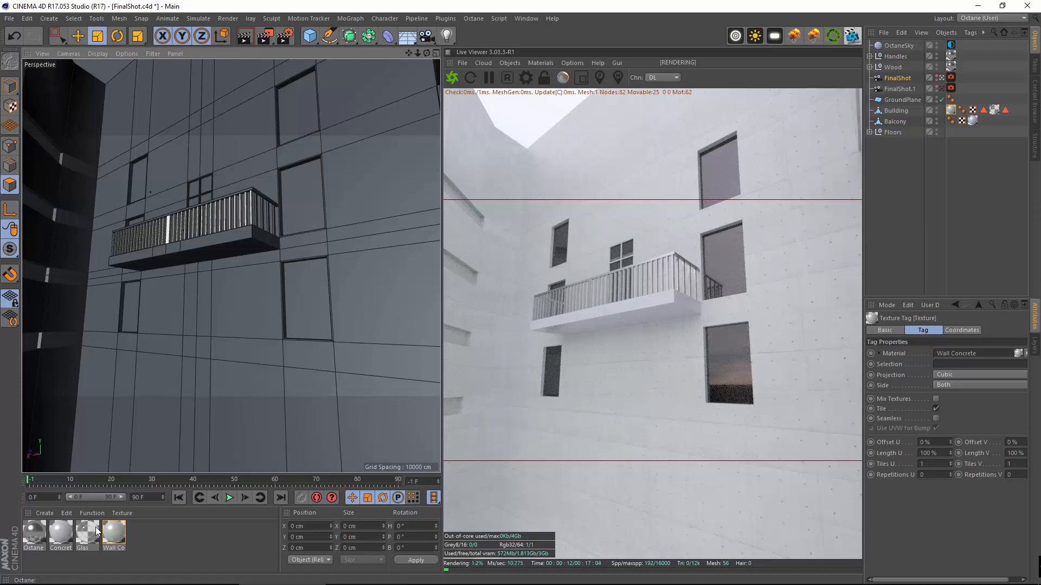
pyautogui.doubleClick(112, 537)
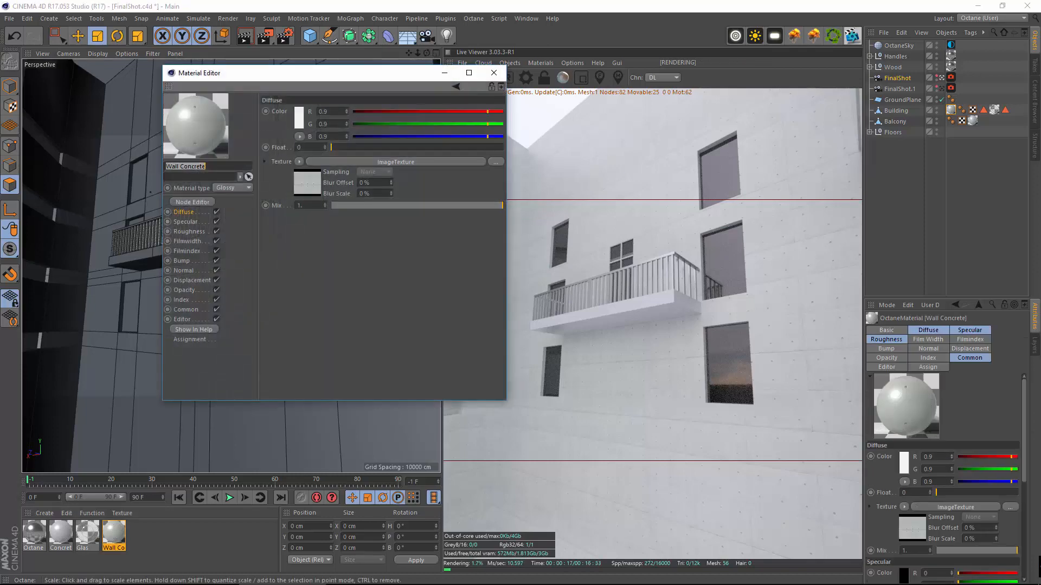
pyautogui.click(382, 162)
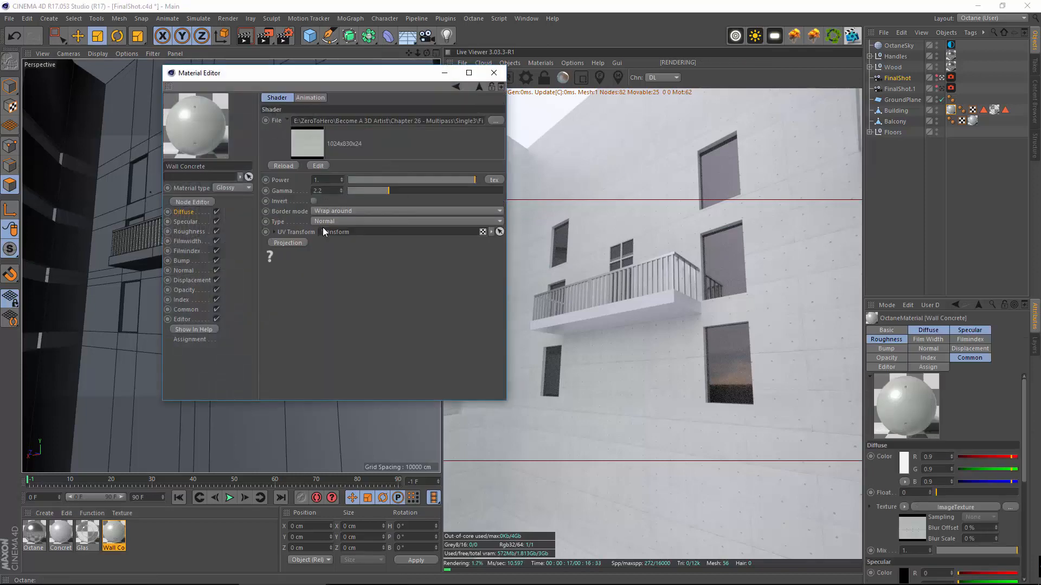
pyautogui.click(274, 232)
pyautogui.write('4')
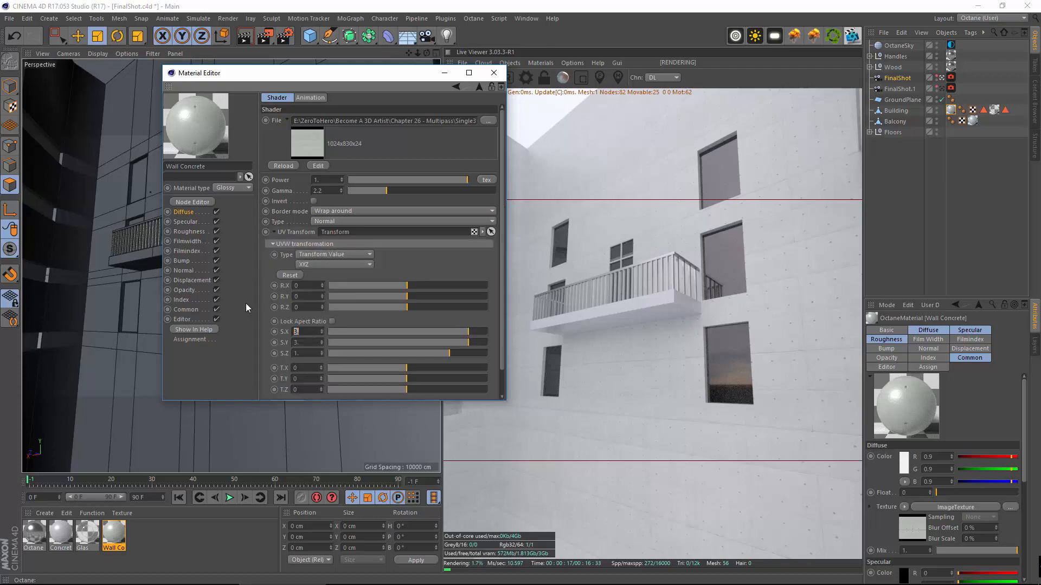
pyautogui.press('Return')
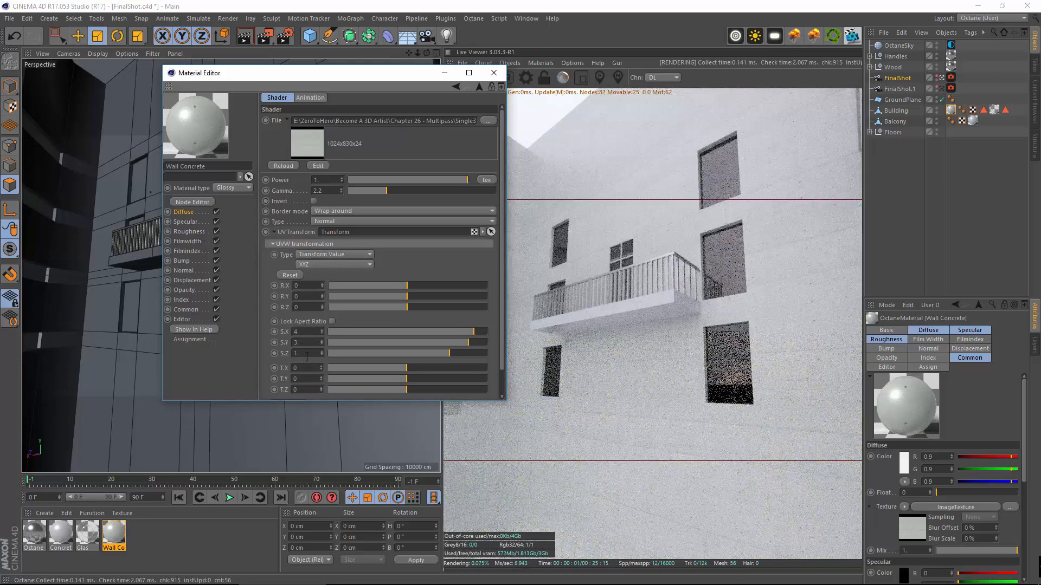
pyautogui.write('4')
pyautogui.press('Return')
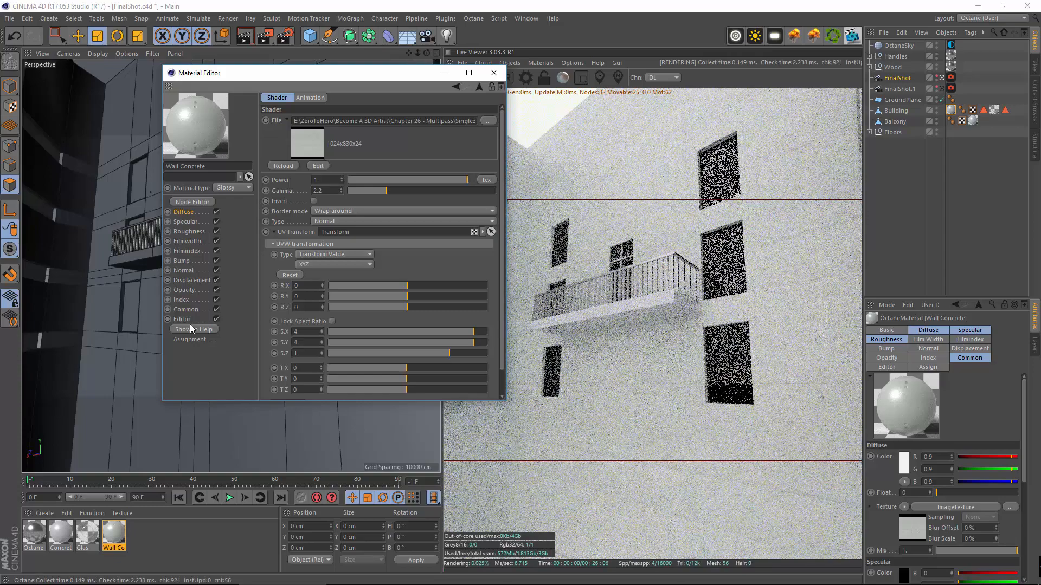
# Set the Wall Concrete bump image texture's UV transform scale to 4 in X and Y, then close the material settings
pyautogui.click(182, 261)
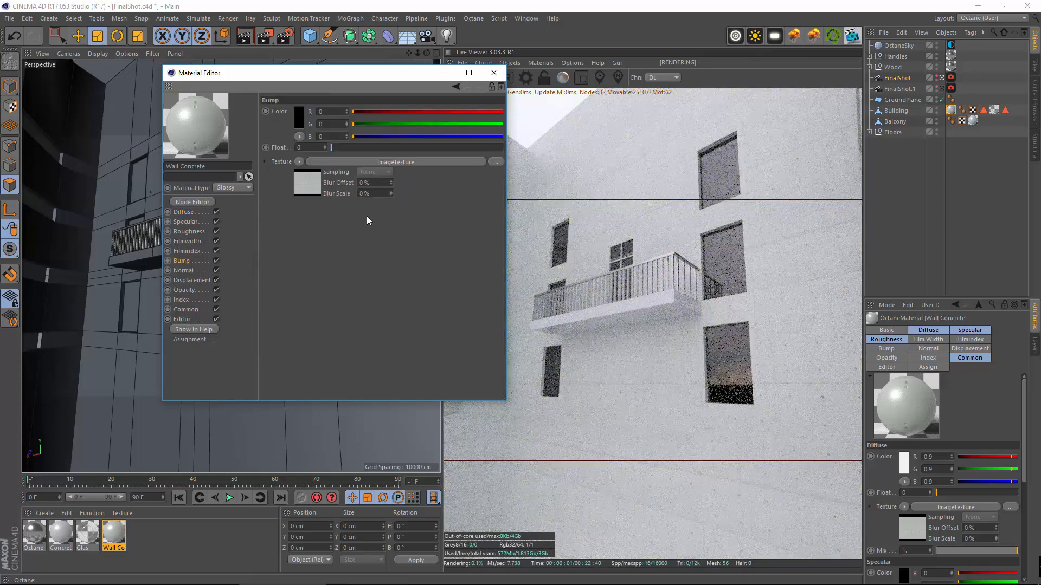
pyautogui.click(390, 163)
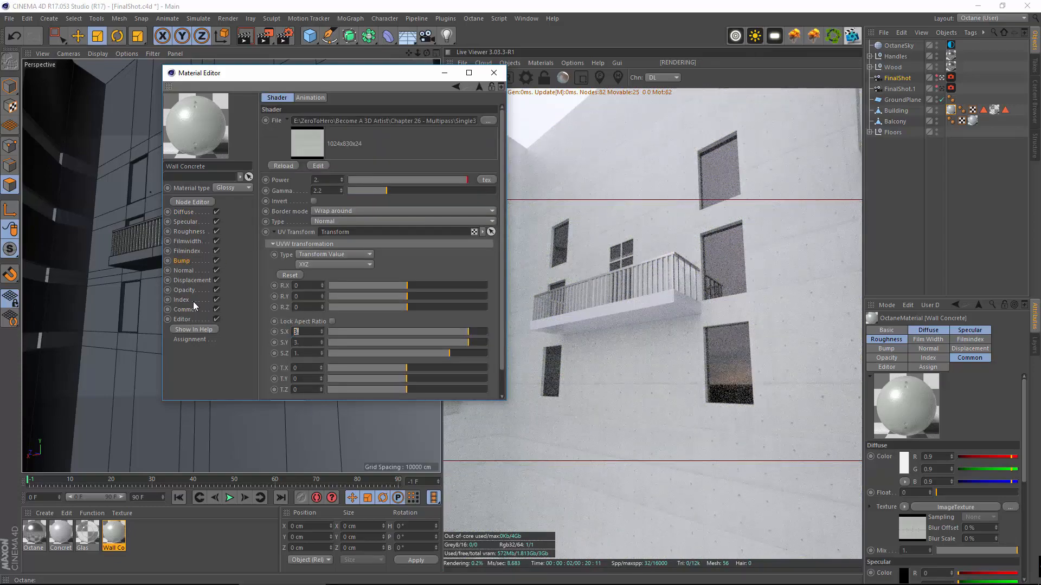
pyautogui.write('4')
pyautogui.press('Return')
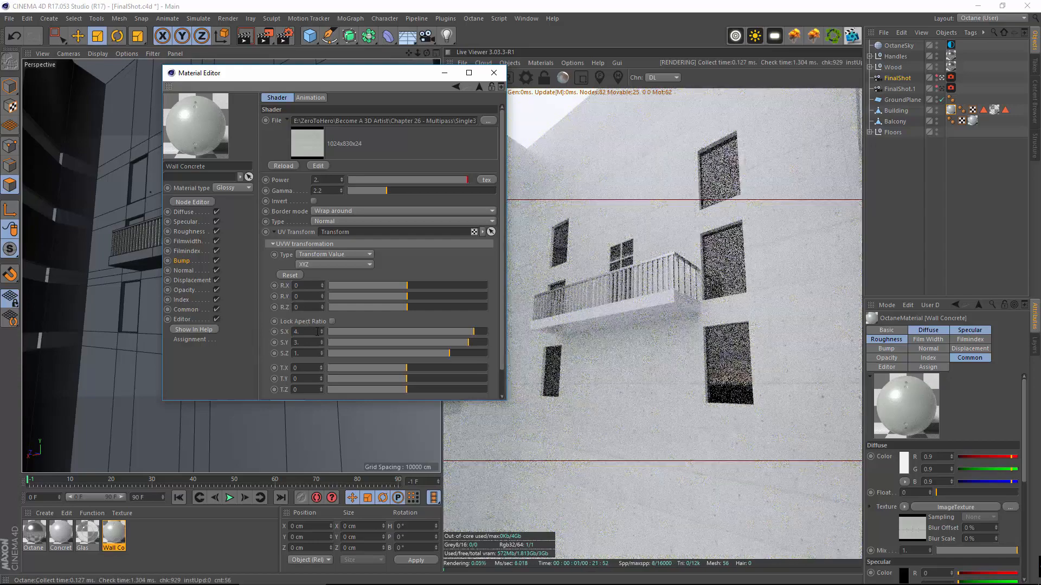
pyautogui.press('Tab')
pyautogui.write('4')
pyautogui.press('Return')
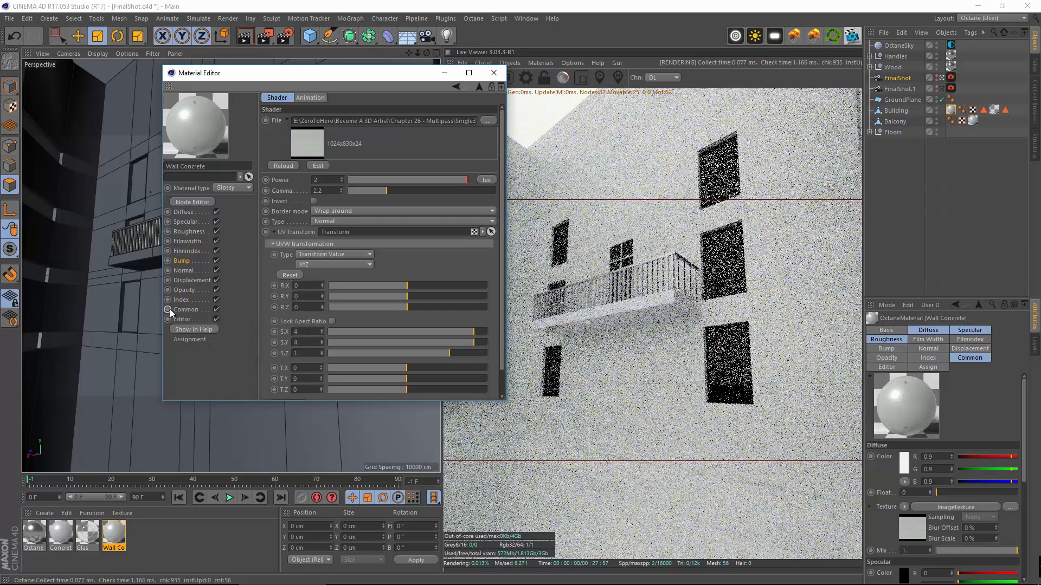
pyautogui.click(494, 73)
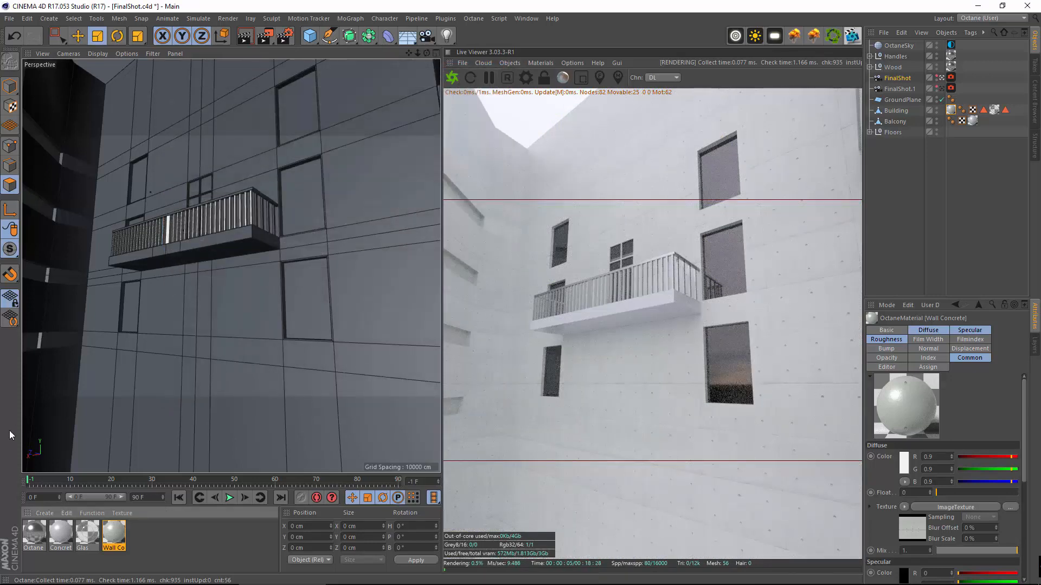
# Create a new Octane Material and assign it to the Building object
pyautogui.click(45, 513)
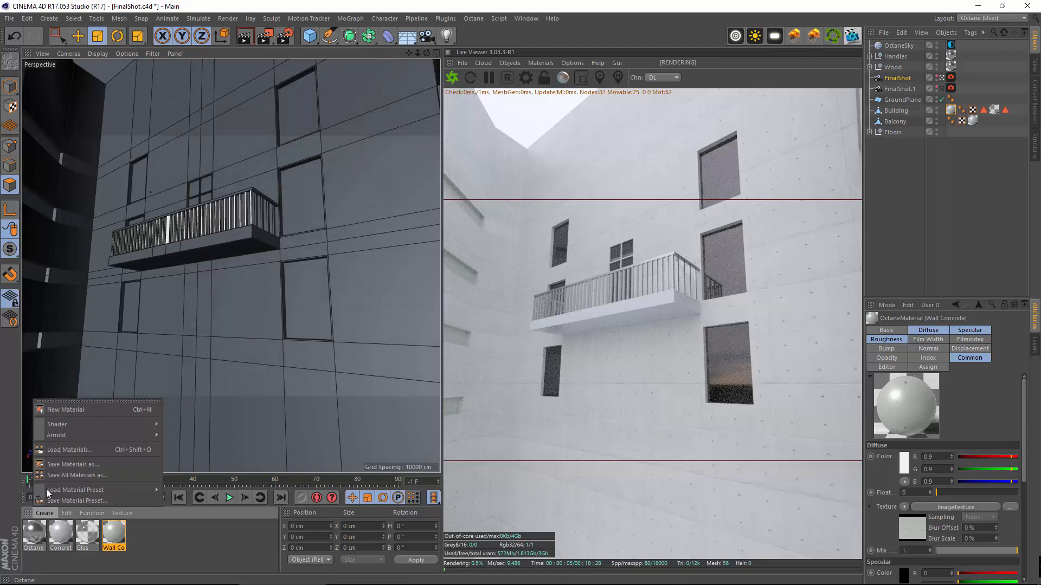
pyautogui.moveTo(94, 427)
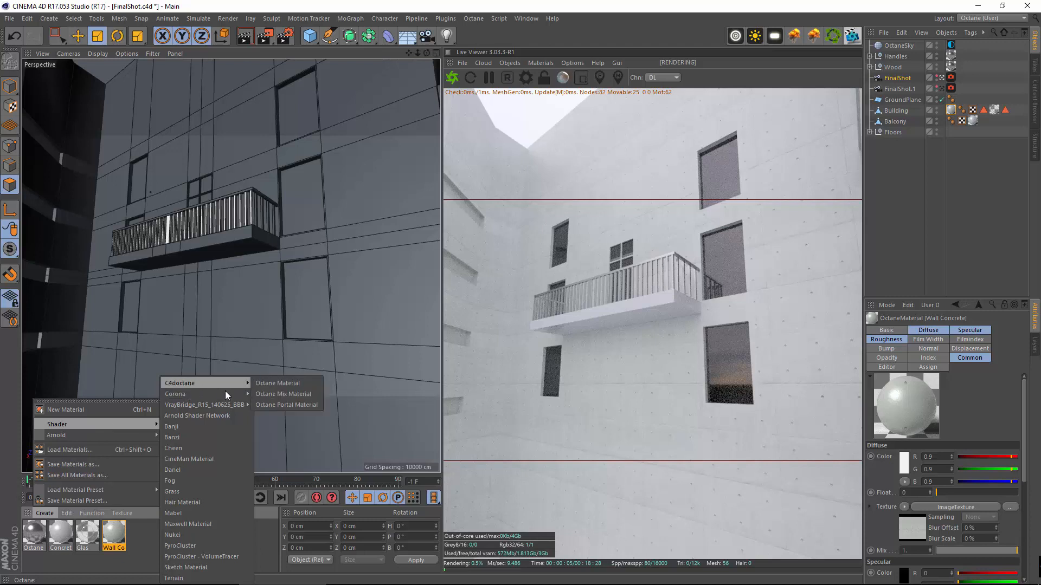
pyautogui.moveTo(223, 392)
pyautogui.click(266, 383)
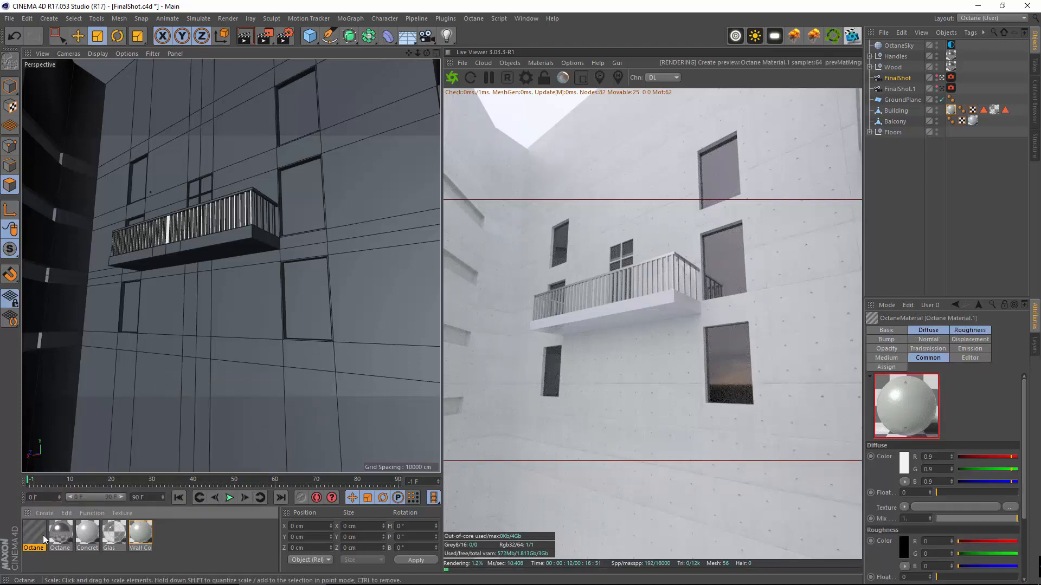
pyautogui.moveTo(44, 539); pyautogui.dragTo(920, 110)
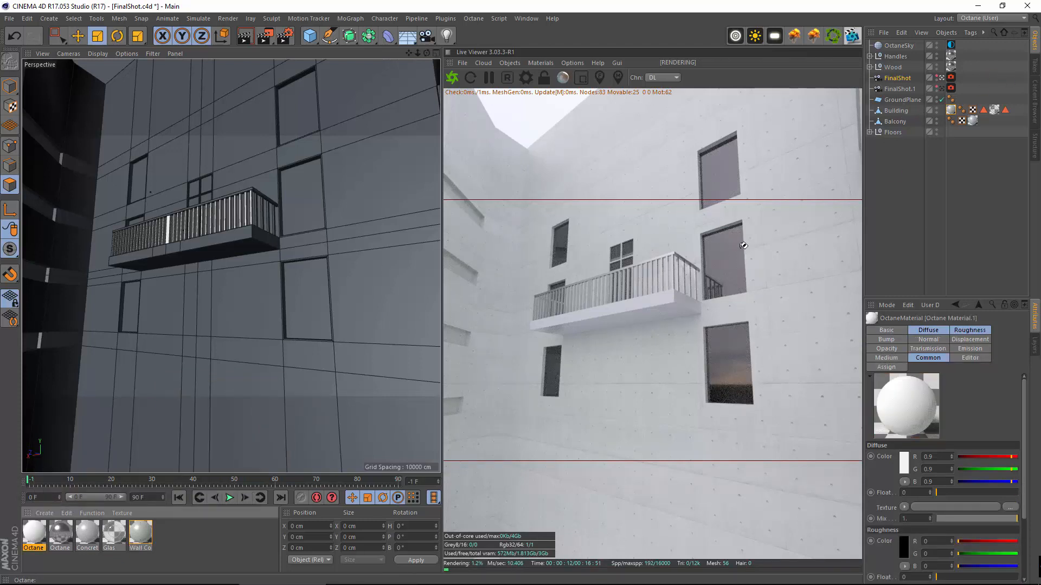
# Assign the new Octane material to the Building's texture tag and open the material for editing
pyautogui.moveTo(852, 172); pyautogui.dragTo(955, 118)
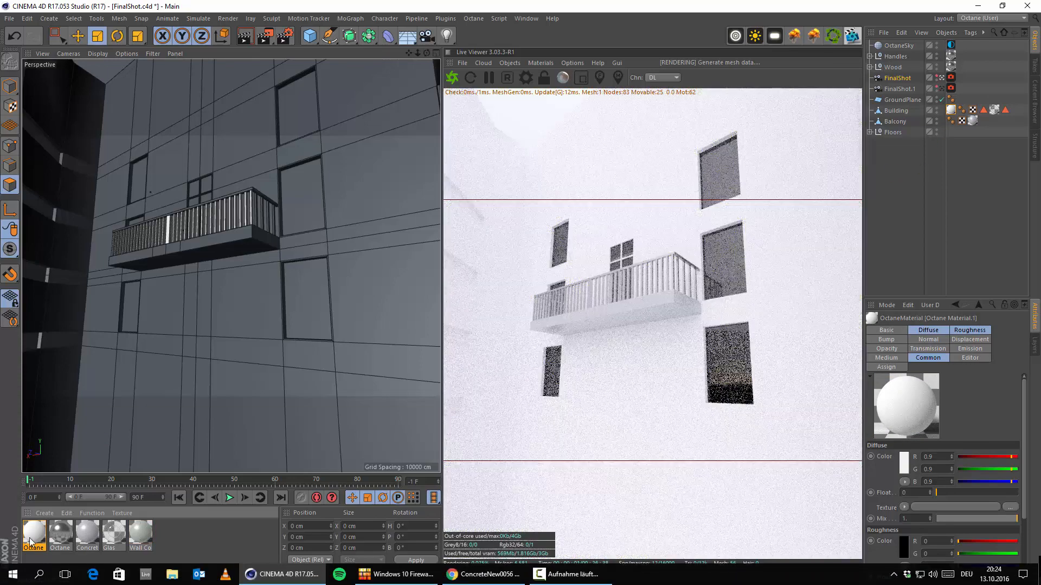
pyautogui.doubleClick(34, 534)
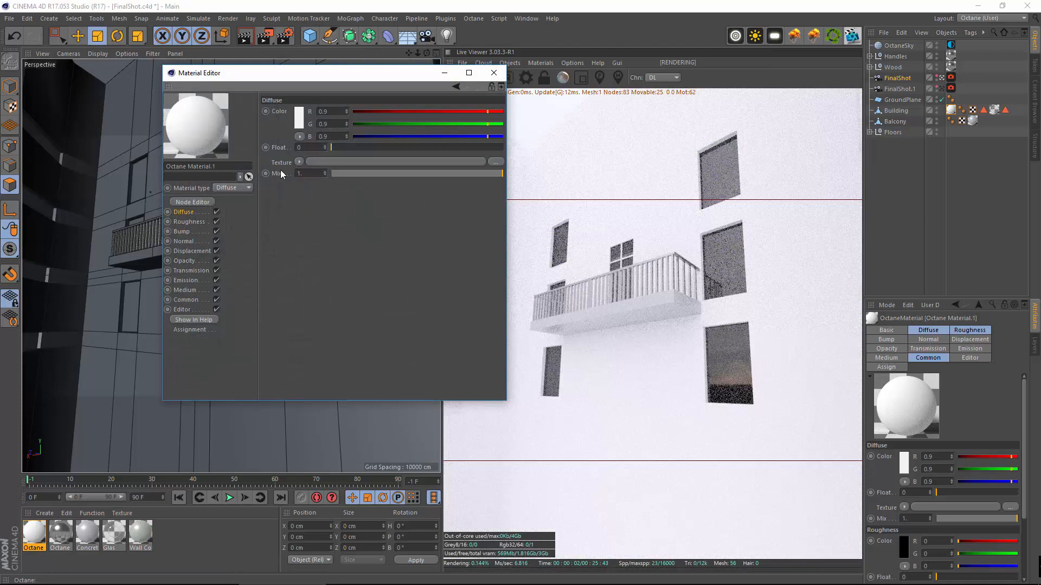
# Load a C4doctane Turbulence texture into the material's diffuse channel, keeping the live render in view
pyautogui.click(298, 161)
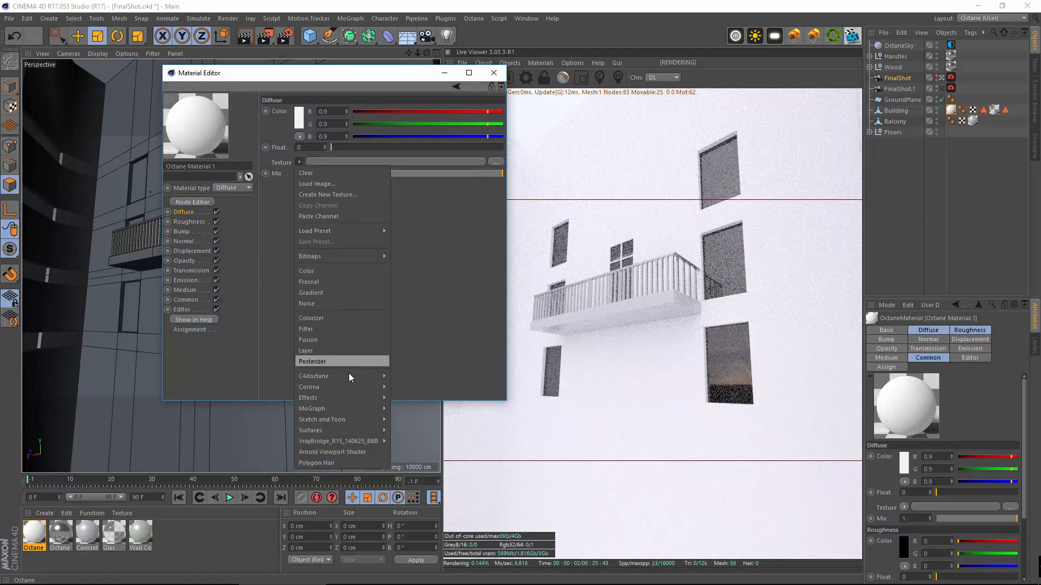
pyautogui.moveTo(358, 376)
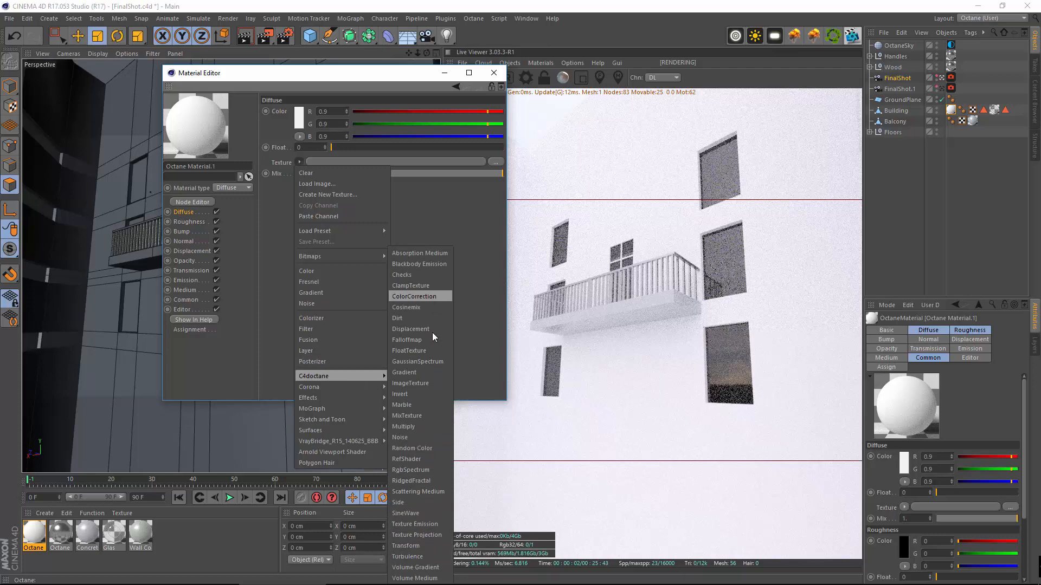
pyautogui.click(410, 555)
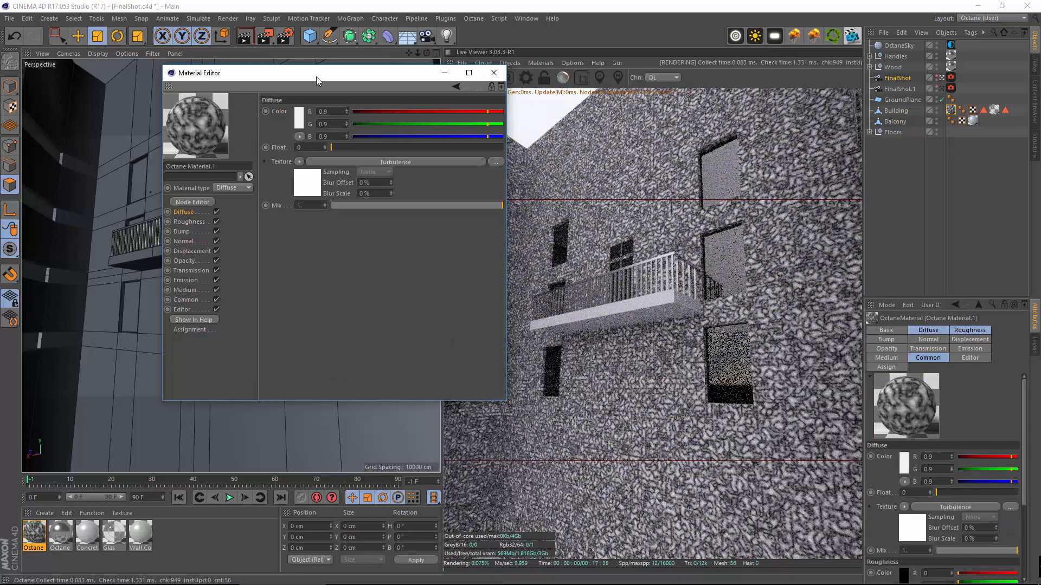
pyautogui.moveTo(316, 76); pyautogui.dragTo(234, 106)
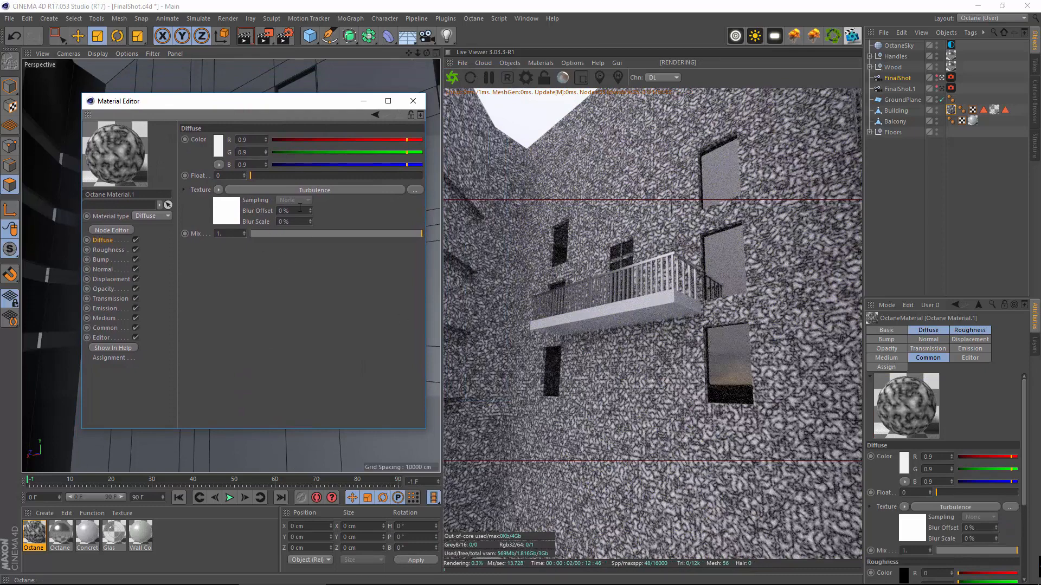
# Adjust the Turbulence texture to power about 1.1, offset about 0.58, octaves 6 and omega about 0.27
pyautogui.click(318, 190)
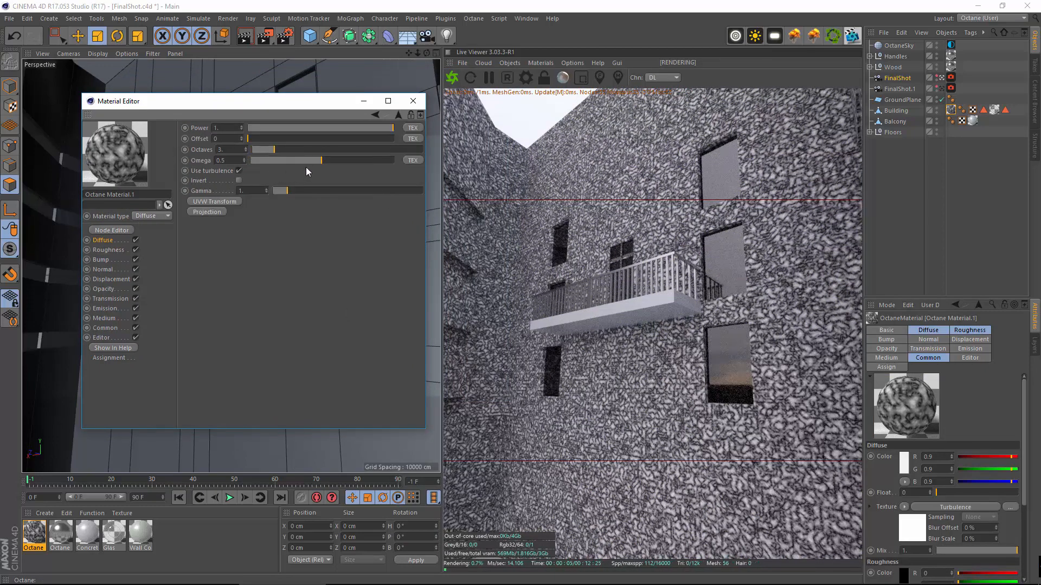
pyautogui.moveTo(320, 162)
pyautogui.mouseDown()
pyautogui.moveTo(366, 161)
pyautogui.moveTo(289, 161)
pyautogui.moveTo(375, 149)
pyautogui.moveTo(287, 147)
pyautogui.moveTo(317, 153)
pyautogui.mouseUp()
pyautogui.moveTo(249, 139); pyautogui.dragTo(366, 122)
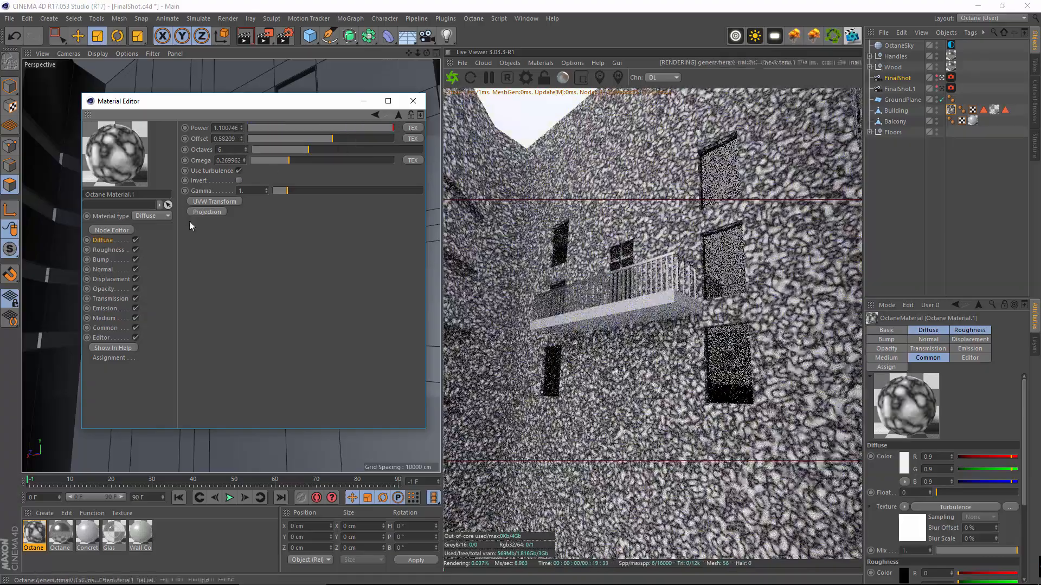
pyautogui.click(104, 240)
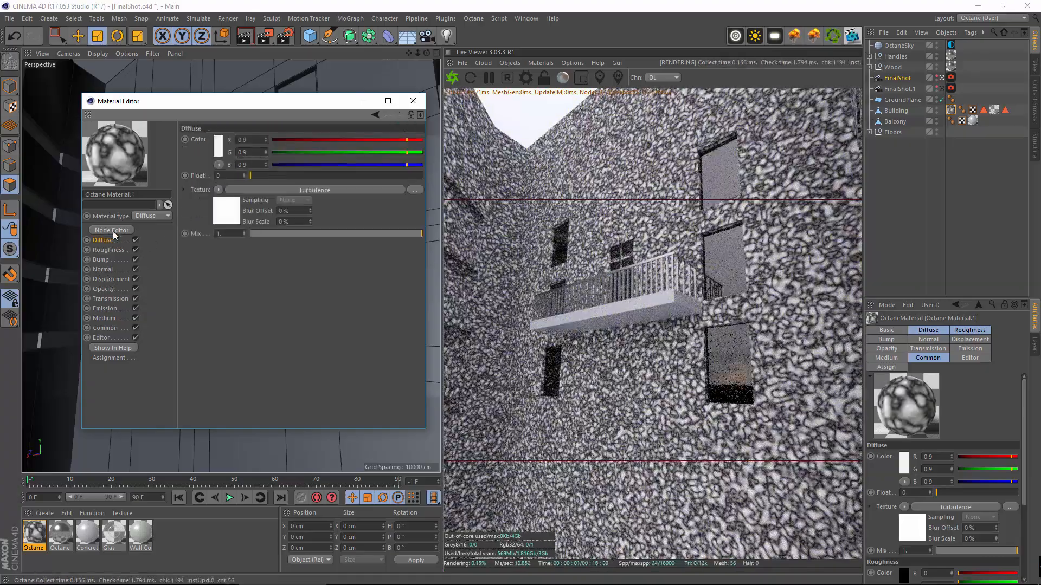
# Replace the diffuse Turbulence texture with a C4doctane Noise texture and open the Noise settings
pyautogui.click(218, 190)
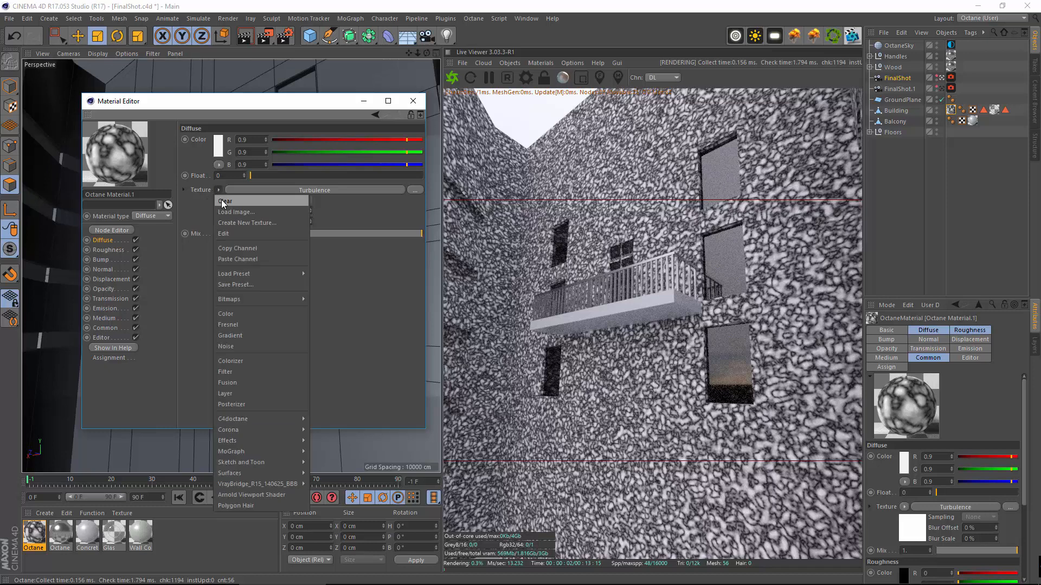
pyautogui.click(240, 200)
pyautogui.click(218, 190)
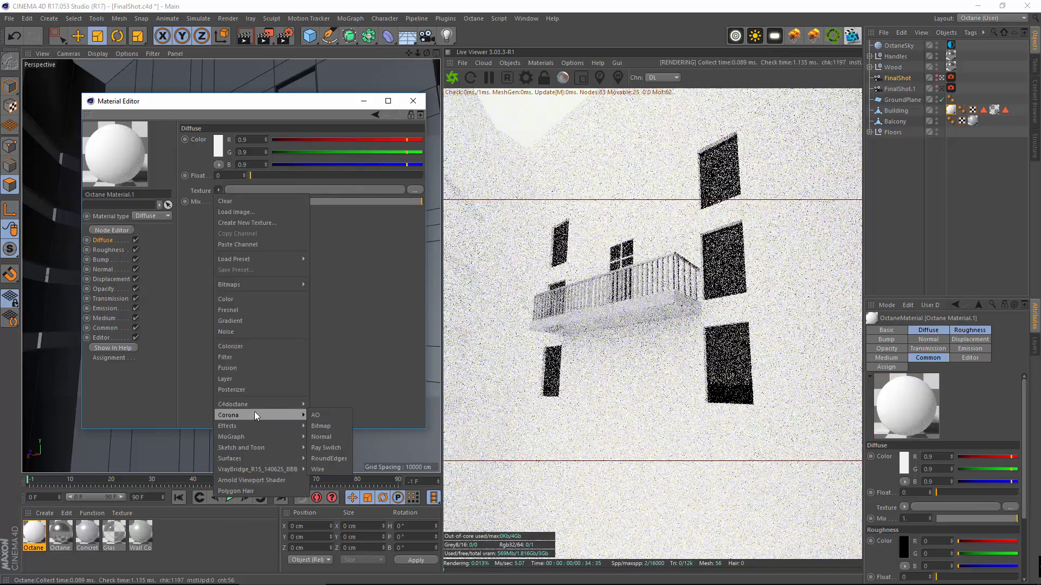
pyautogui.moveTo(287, 403)
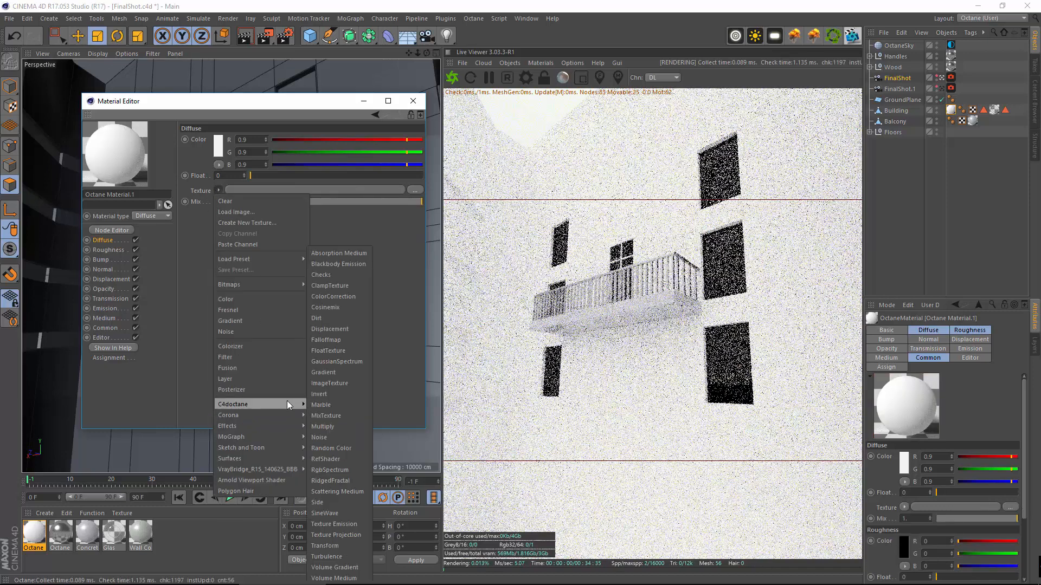
pyautogui.click(324, 436)
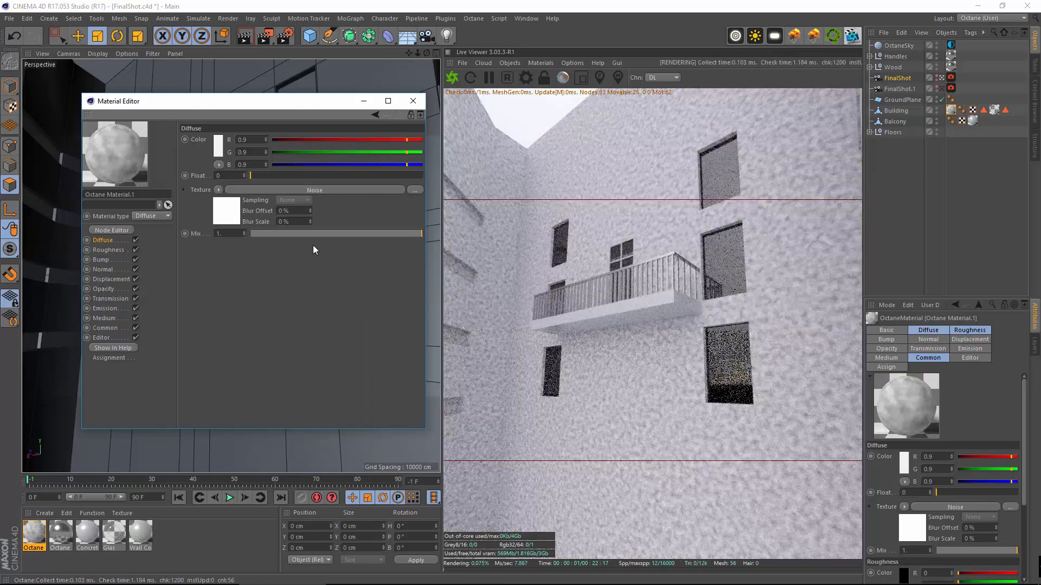
pyautogui.click(310, 189)
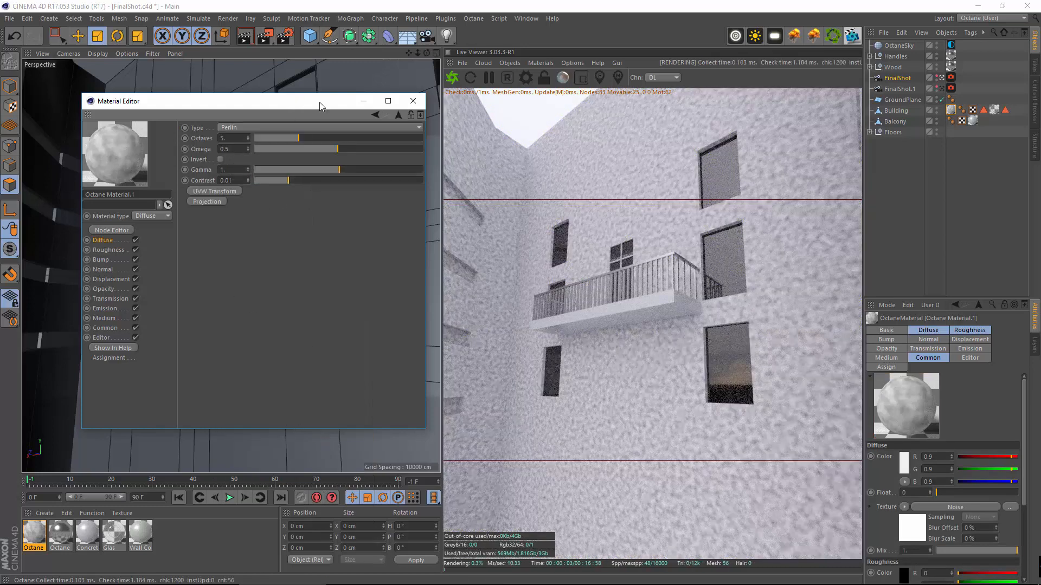
pyautogui.moveTo(295, 101)
pyautogui.mouseDown()
pyautogui.moveTo(294, 146)
pyautogui.moveTo(283, 110)
pyautogui.mouseUp()
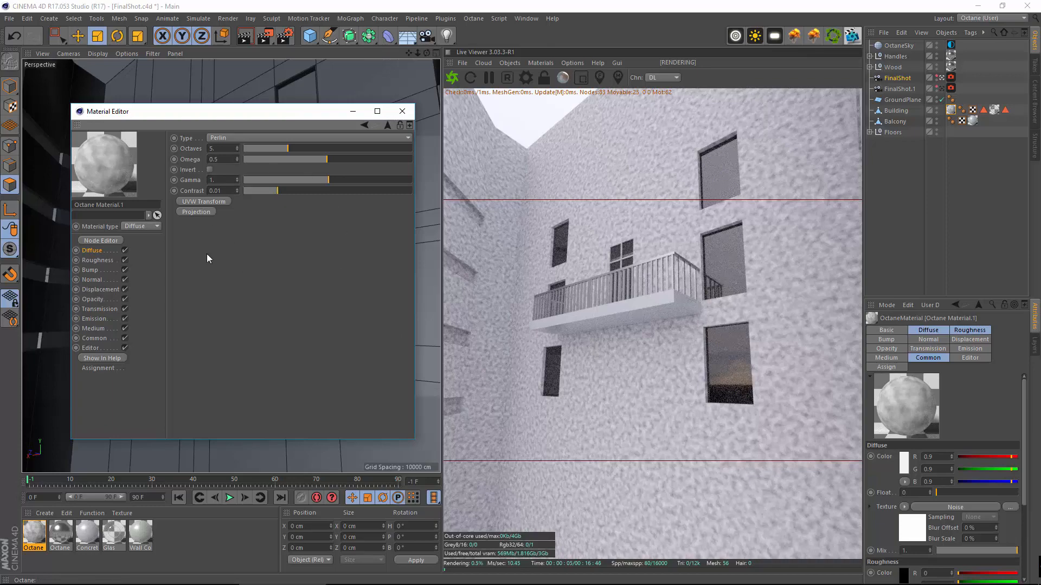
# Compare the Turbulence, Circular and Chips noise types on the building, and return the type to Perlin
pyautogui.click(256, 139)
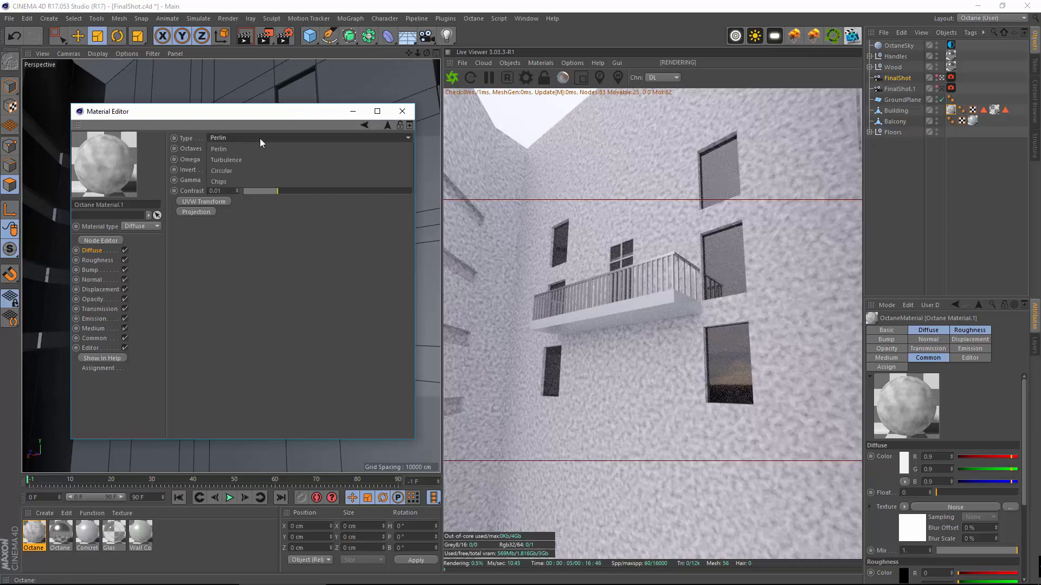
pyautogui.click(245, 160)
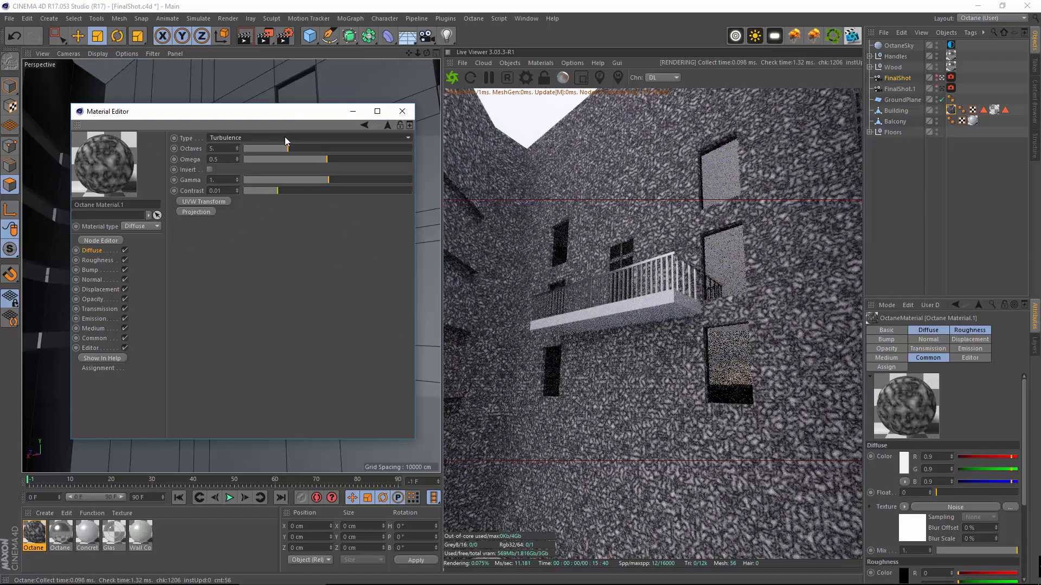
pyautogui.click(287, 138)
pyautogui.click(258, 170)
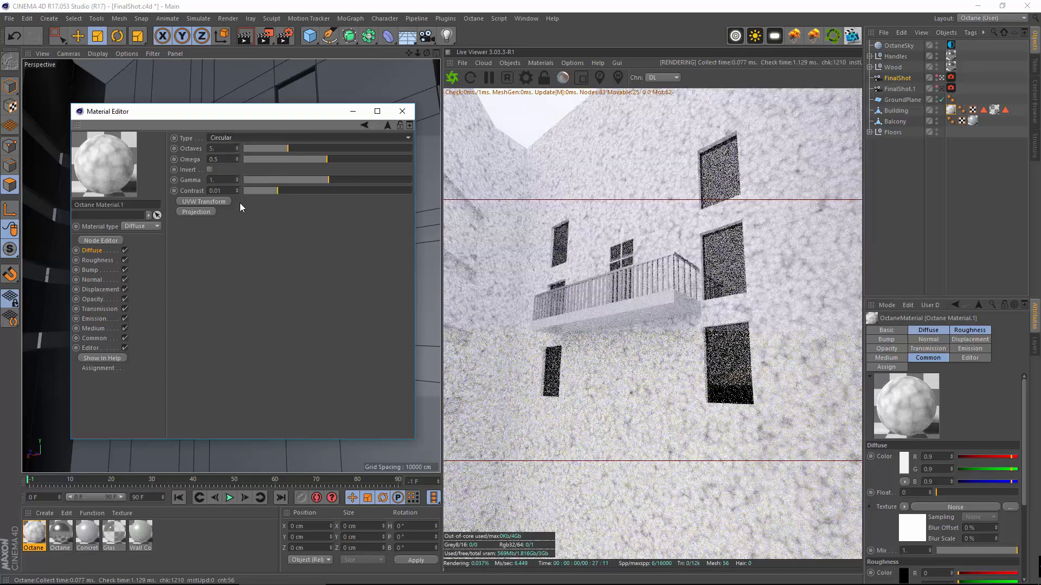
pyautogui.click(272, 138)
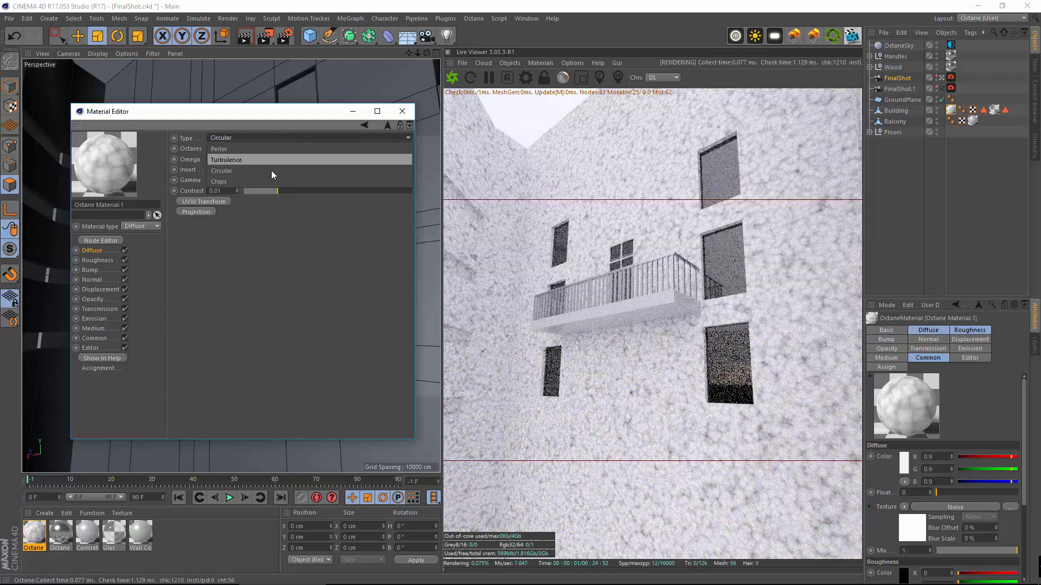
pyautogui.click(258, 181)
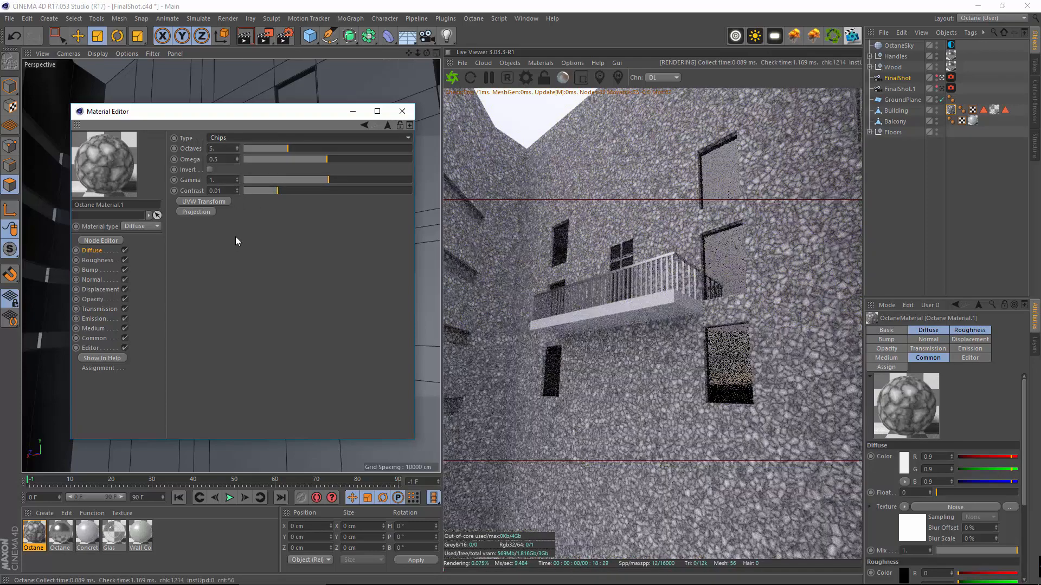
pyautogui.click(253, 138)
pyautogui.click(253, 150)
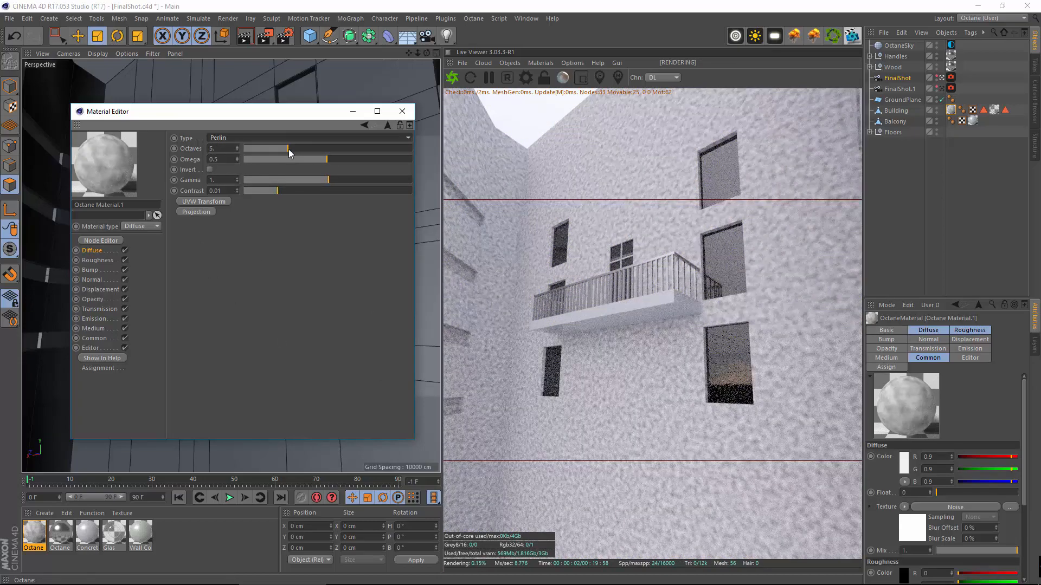
# Set the Perlin noise to 12 octaves, omega about 0.32, gamma about 1.42 and contrast about 0.0128
pyautogui.moveTo(288, 149); pyautogui.dragTo(372, 146)
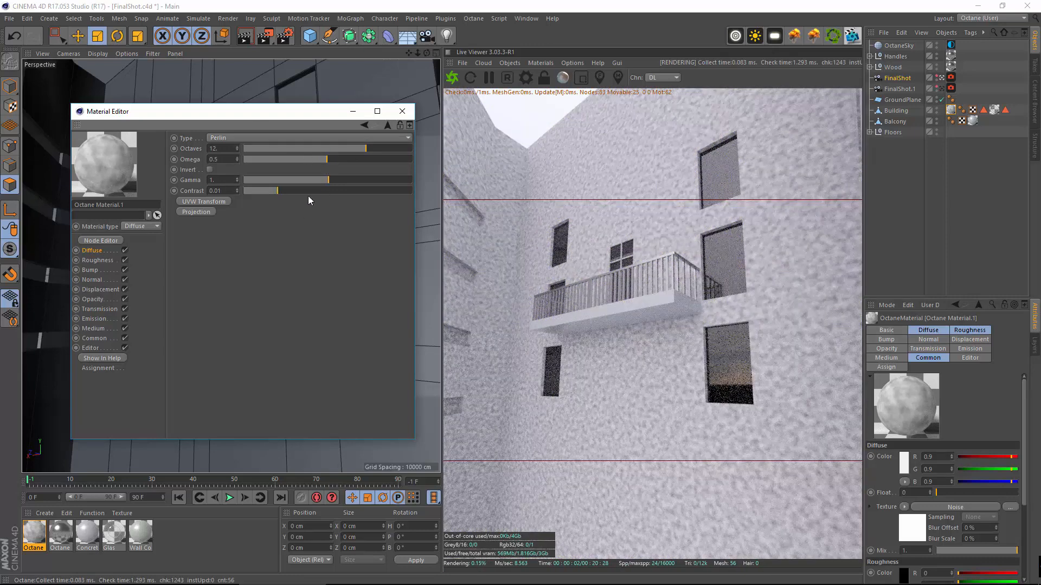
pyautogui.moveTo(337, 157); pyautogui.dragTo(288, 193)
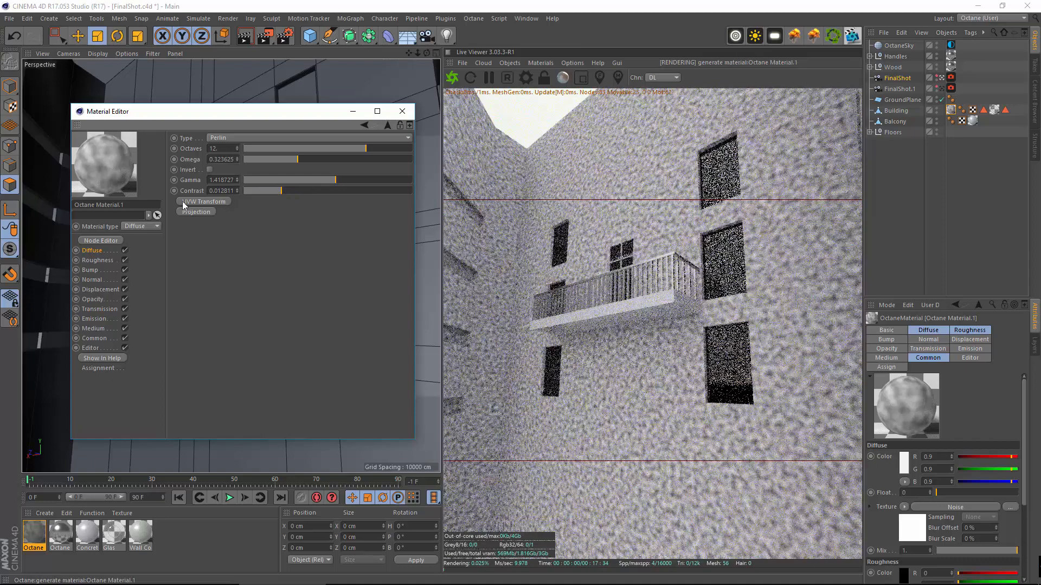
# Add a UVW transform to the Noise texture and set its X and Y scale to 100
pyautogui.click(184, 205)
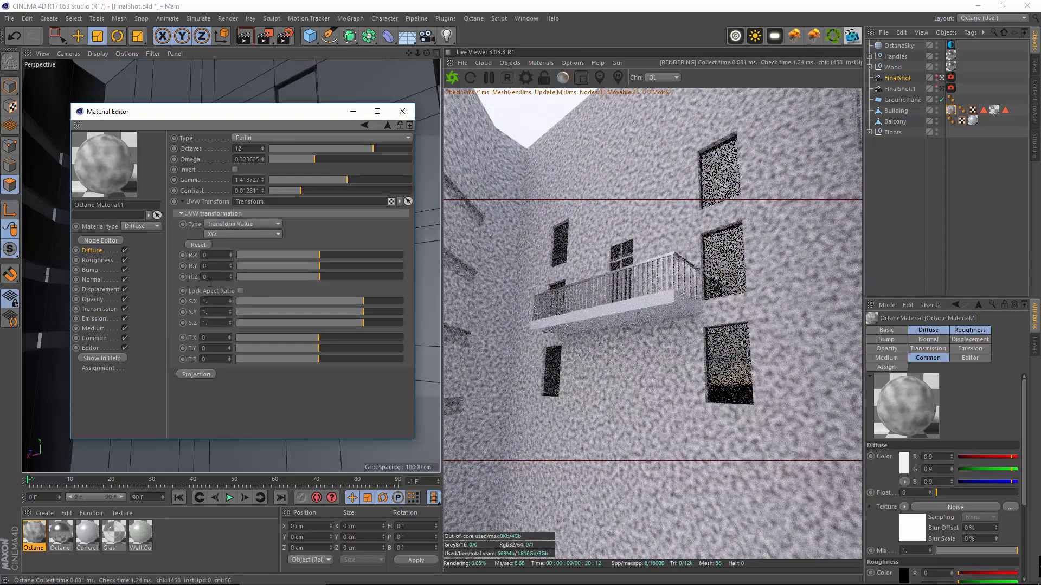
pyautogui.write('100')
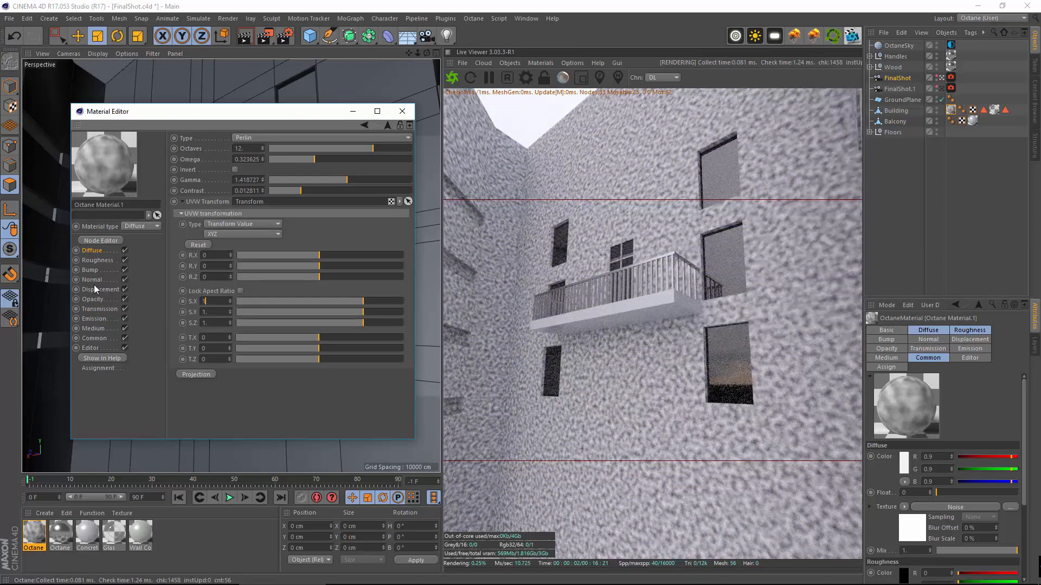
pyautogui.press('Return')
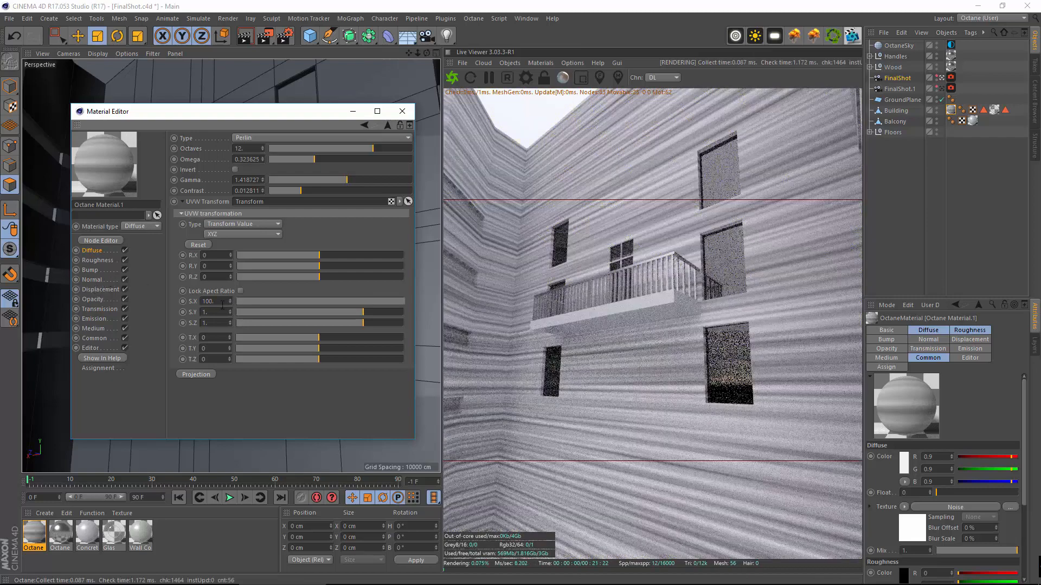
pyautogui.write('100')
pyautogui.press('Return')
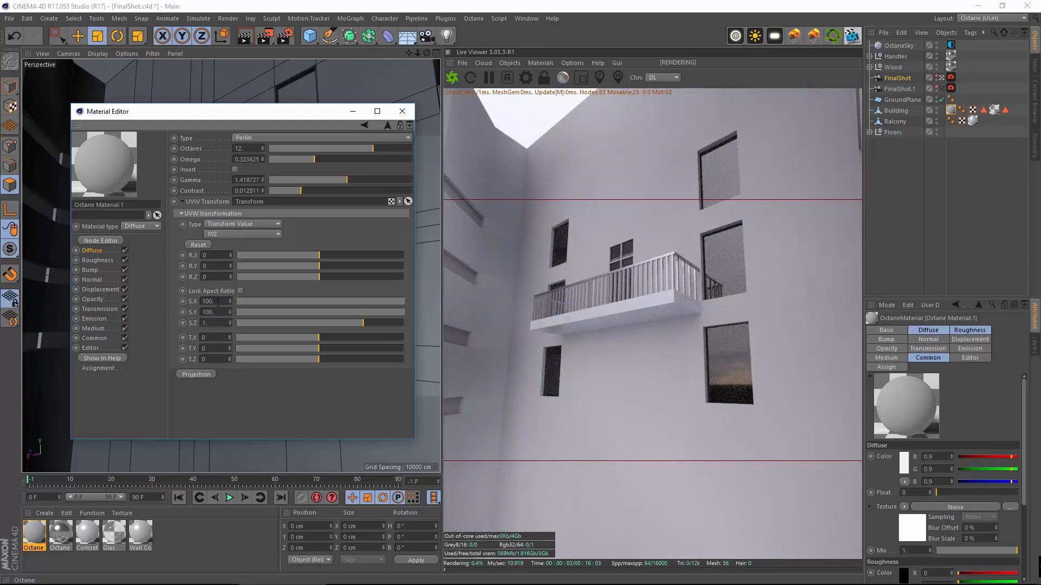
# Reduce the Noise texture's UVW transform scale to 10 in X and Y
pyautogui.hotkey('ctrl', 'z')
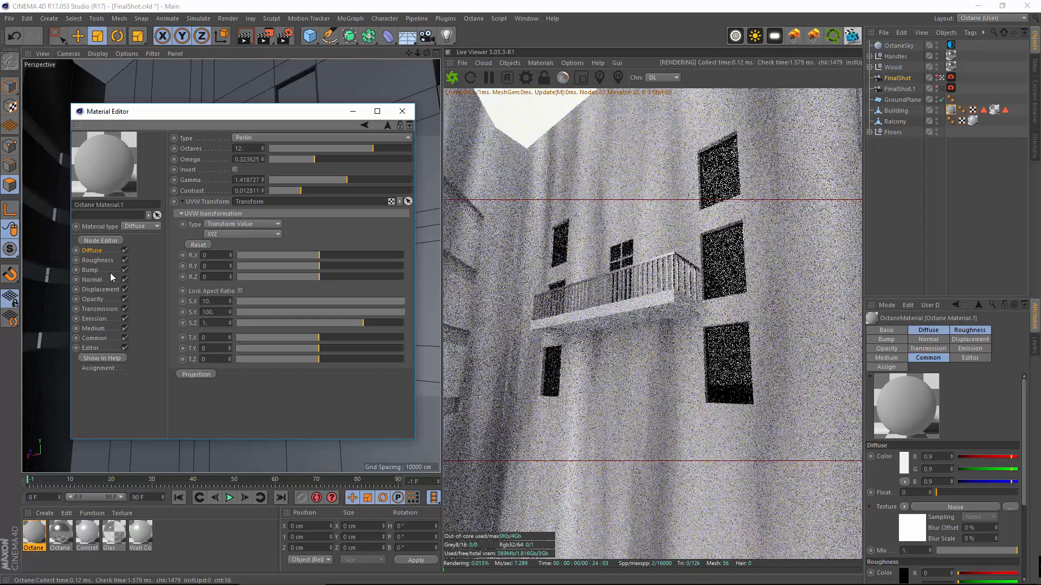
pyautogui.moveTo(216, 312); pyautogui.dragTo(42, 267)
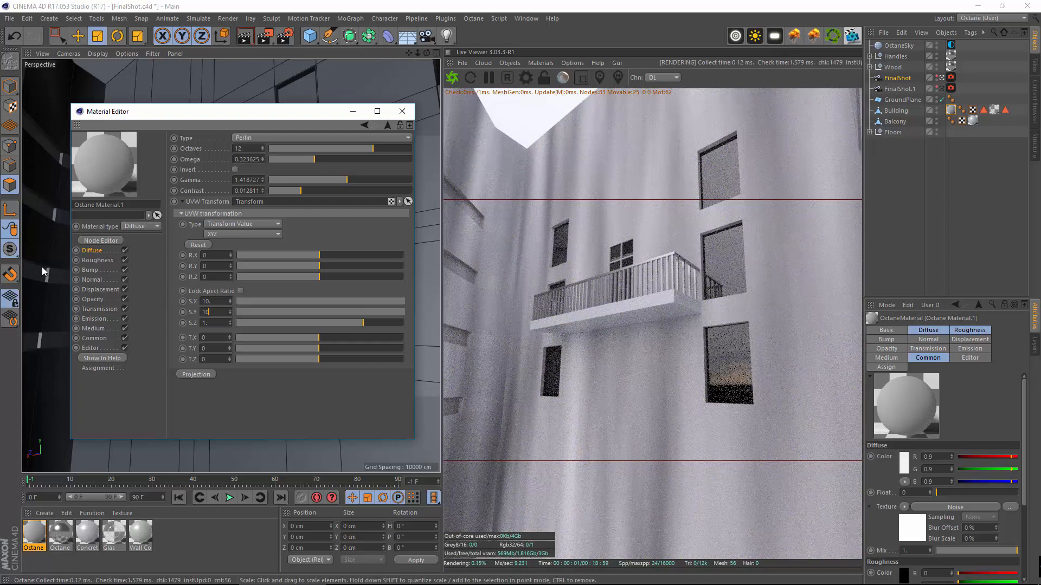
pyautogui.write('10')
pyautogui.press('Return')
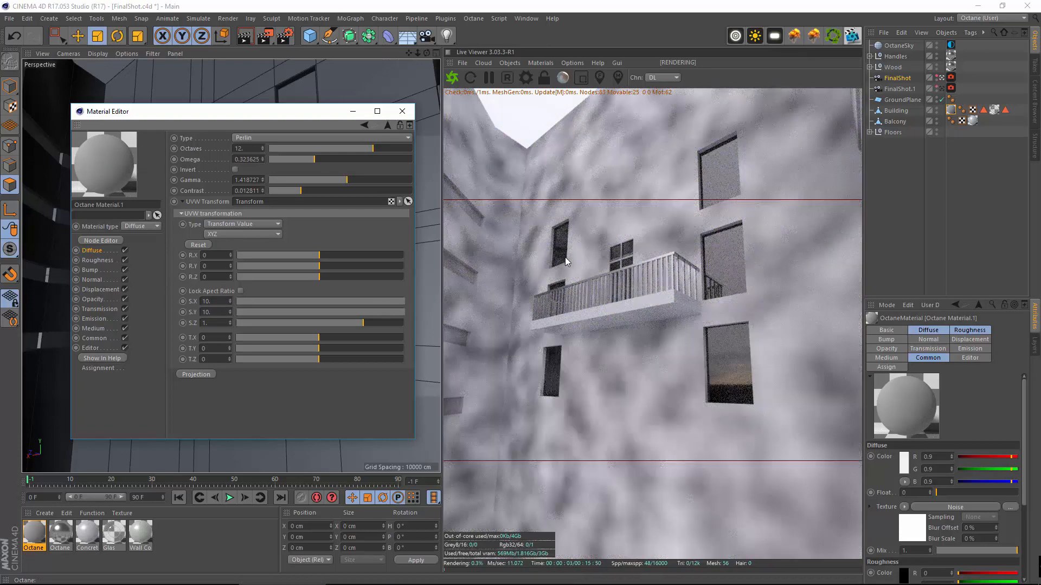
# Toggle the noise inversion on and off, and adjust omega to about 0.71 and gamma to about 0.77
pyautogui.click(235, 170)
pyautogui.click(234, 169)
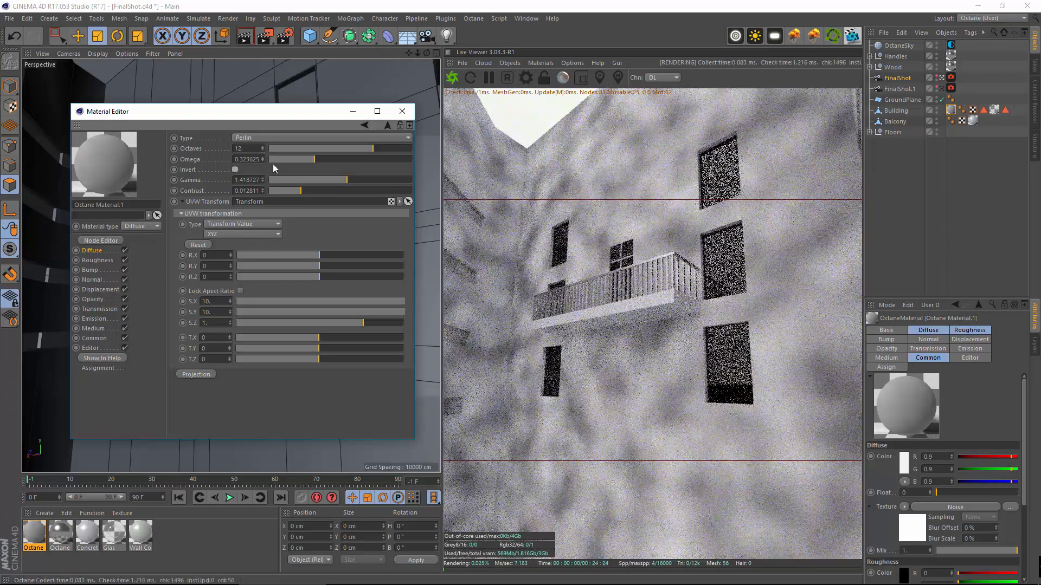
pyautogui.moveTo(317, 159); pyautogui.dragTo(372, 161)
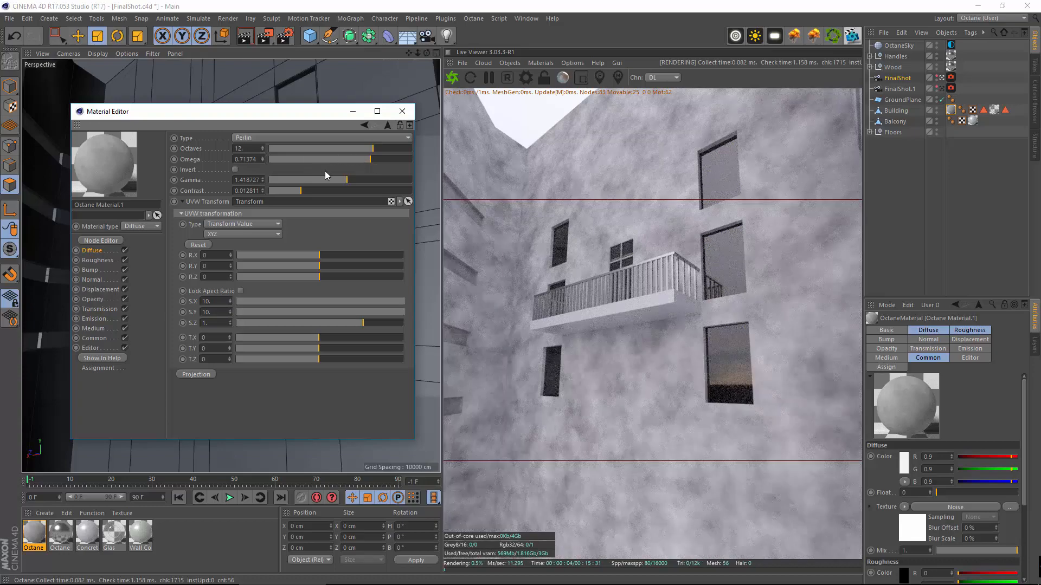
pyautogui.moveTo(351, 181); pyautogui.dragTo(337, 181)
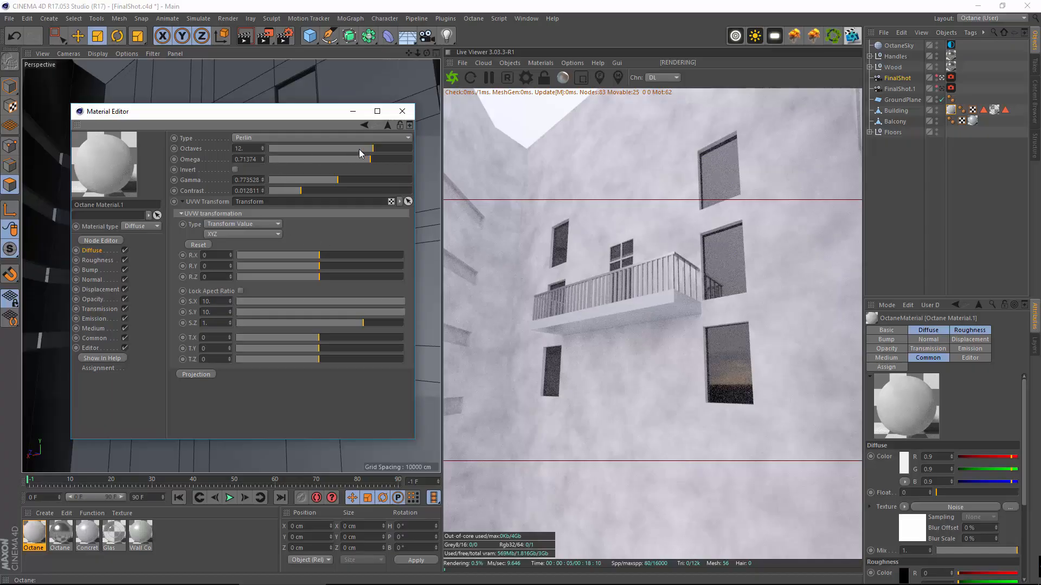
# Set the Noise texture's octaves to 7, omega to 0.7 and gamma to 0.75
pyautogui.moveTo(359, 148); pyautogui.dragTo(331, 148)
pyautogui.moveTo(265, 161); pyautogui.dragTo(410, 170)
pyautogui.write('7')
pyautogui.press('Return')
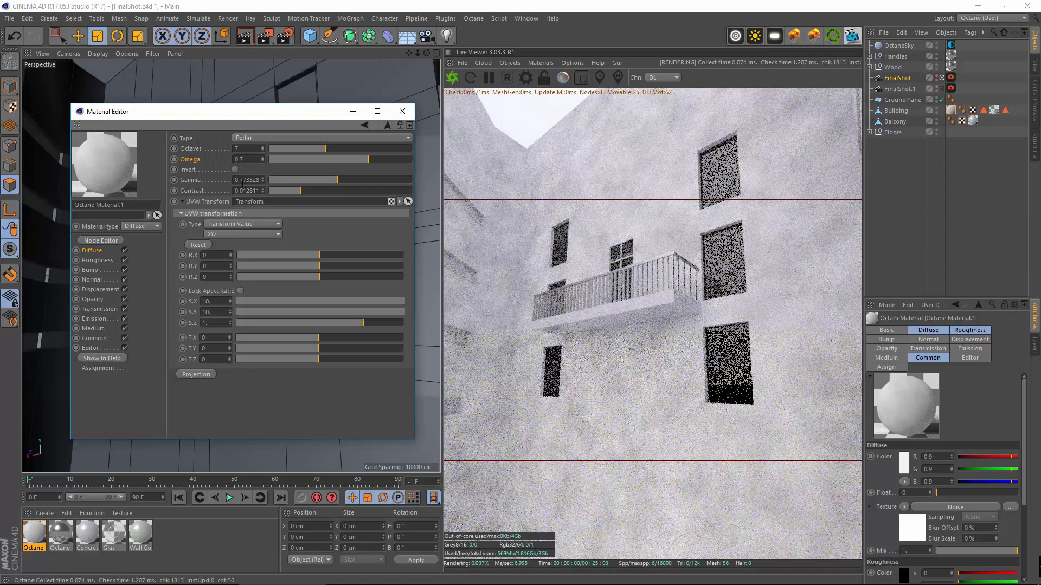
pyautogui.moveTo(239, 180); pyautogui.dragTo(367, 192)
pyautogui.write('75')
pyautogui.press('Return')
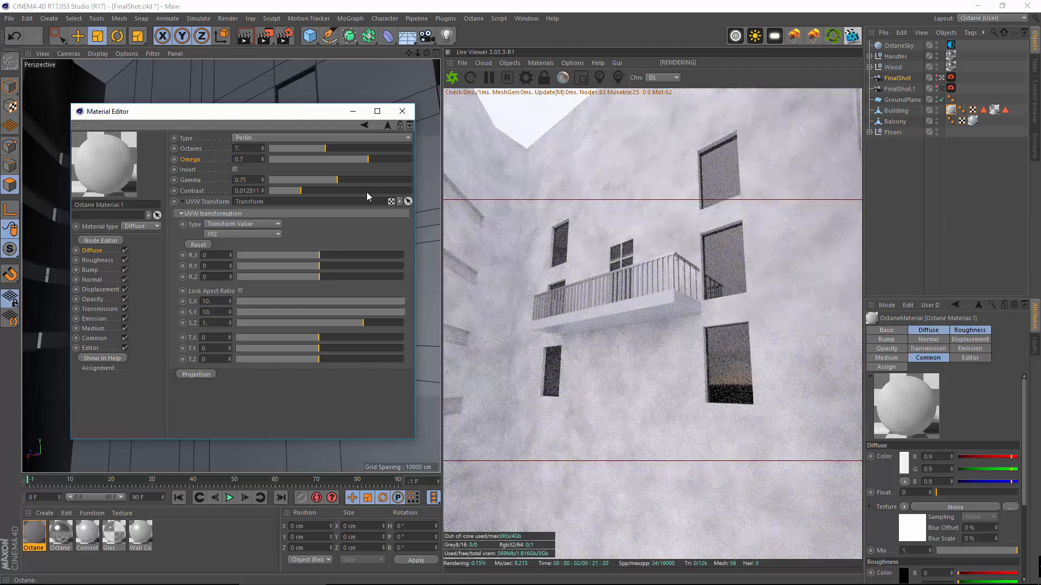
# Set the Noise texture's contrast to 0.01 and raise it to about 11.77 for harder, more isolated patches
pyautogui.moveTo(248, 191); pyautogui.dragTo(338, 189)
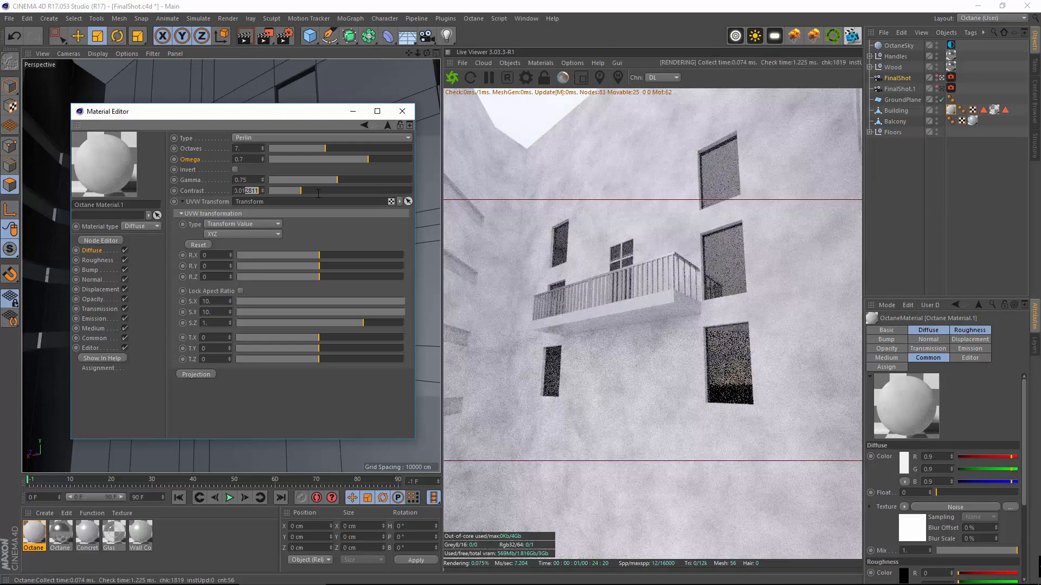
pyautogui.press('BackSpace')
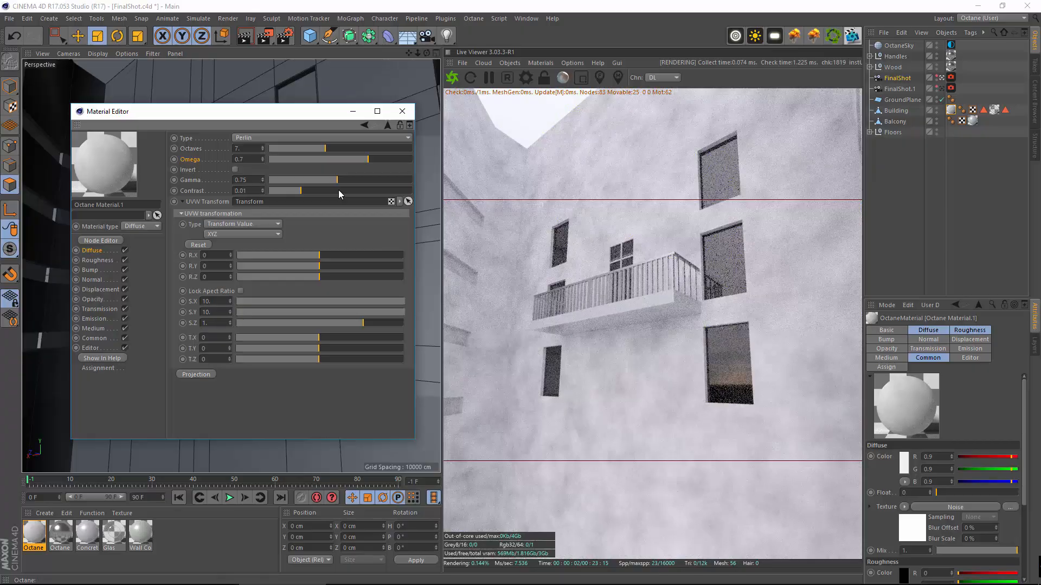
pyautogui.press('Return')
pyautogui.moveTo(327, 190); pyautogui.dragTo(387, 191)
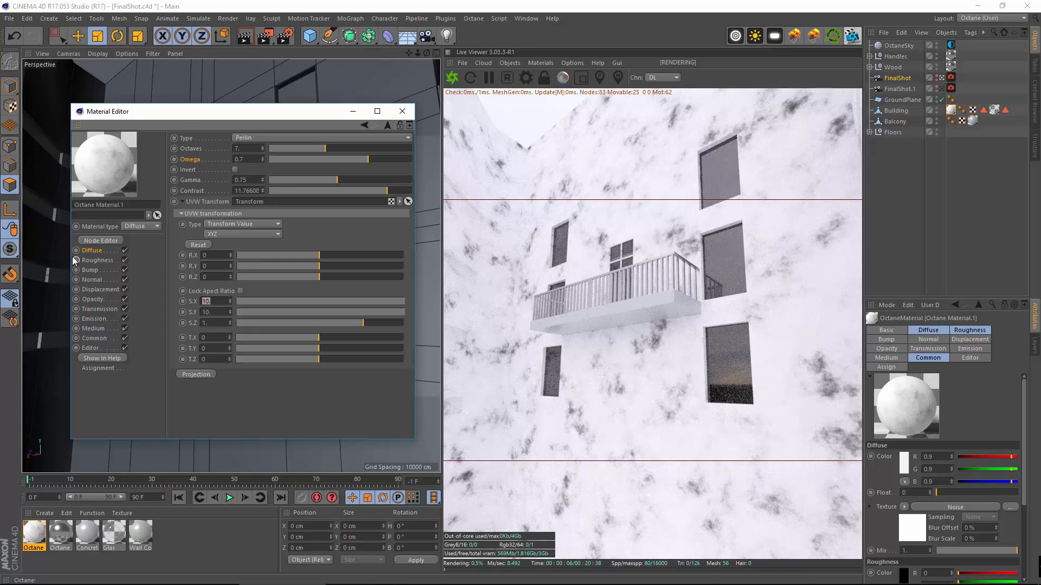
# Set the Noise texture's UVW transform scale to 20 in X and Y
pyautogui.press('Return')
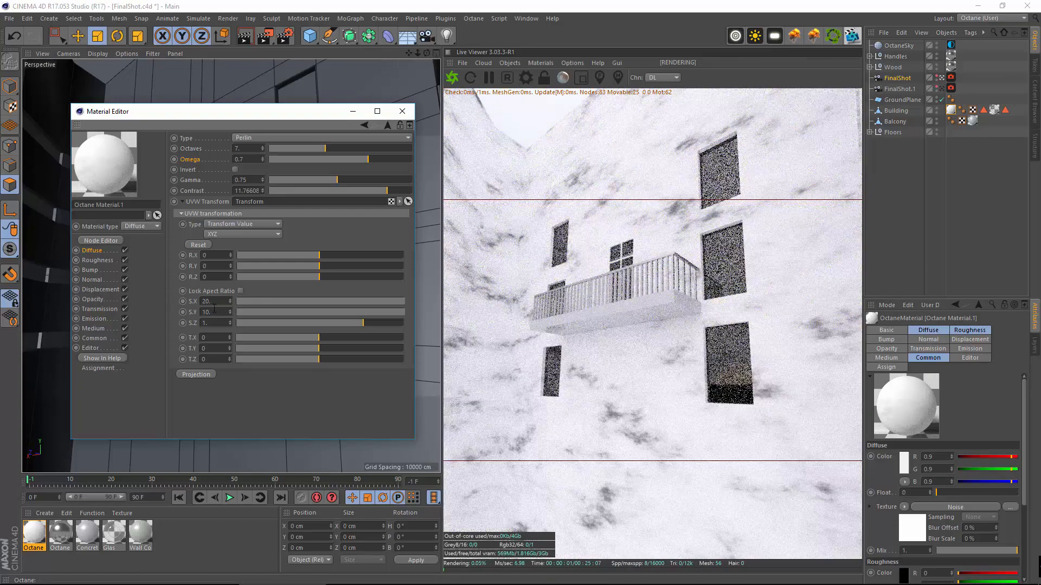
pyautogui.write('20')
pyautogui.press('Return')
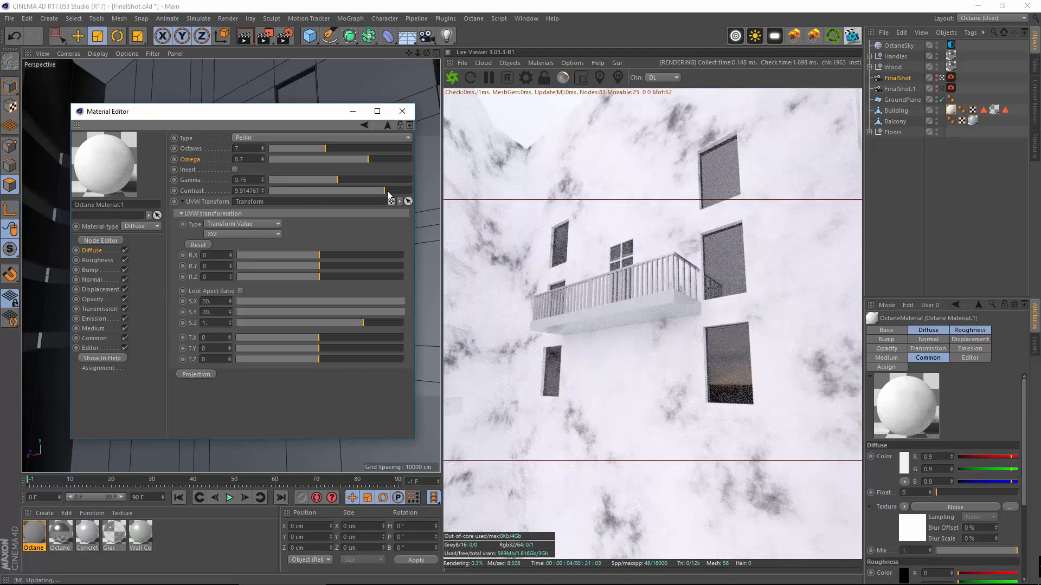
# Set the Noise texture's contrast to about 12.28, octaves to 12 and omega to 0.8
pyautogui.moveTo(387, 190)
pyautogui.mouseDown()
pyautogui.moveTo(399, 191)
pyautogui.moveTo(361, 191)
pyautogui.moveTo(389, 194)
pyautogui.mouseUp()
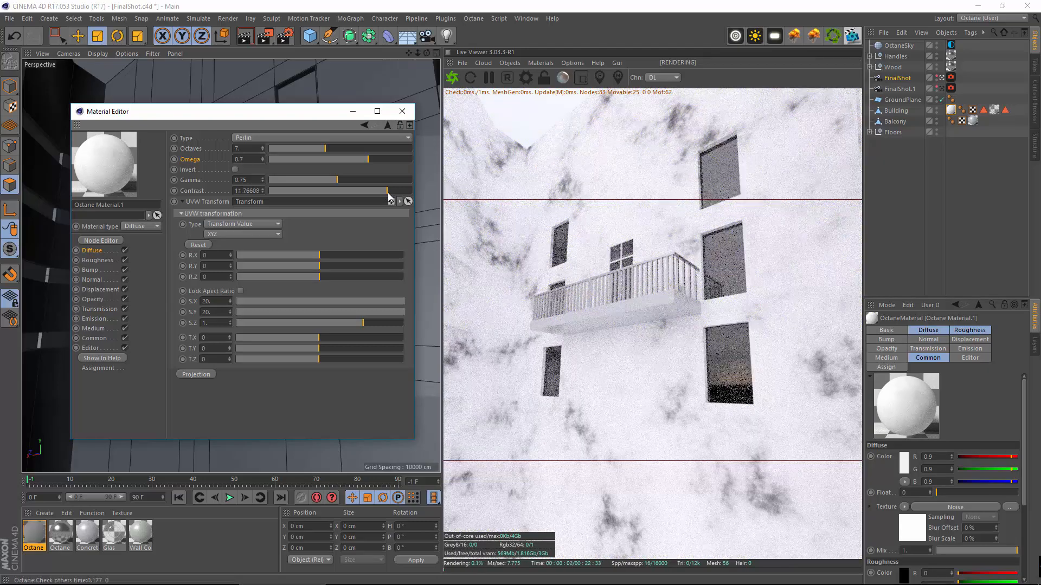
pyautogui.moveTo(318, 152); pyautogui.dragTo(388, 163)
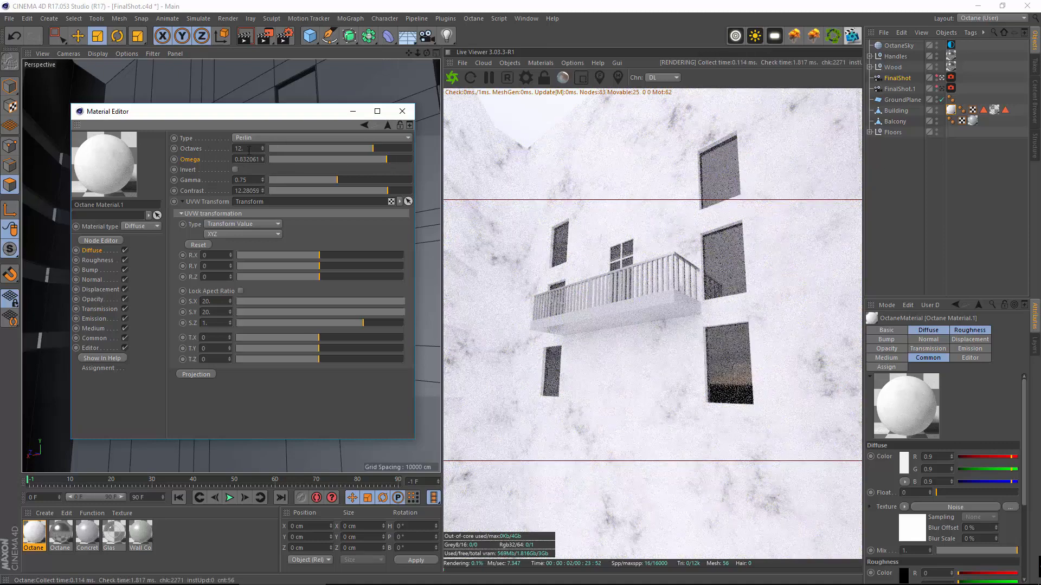
pyautogui.moveTo(240, 159); pyautogui.dragTo(307, 158)
pyautogui.write('8')
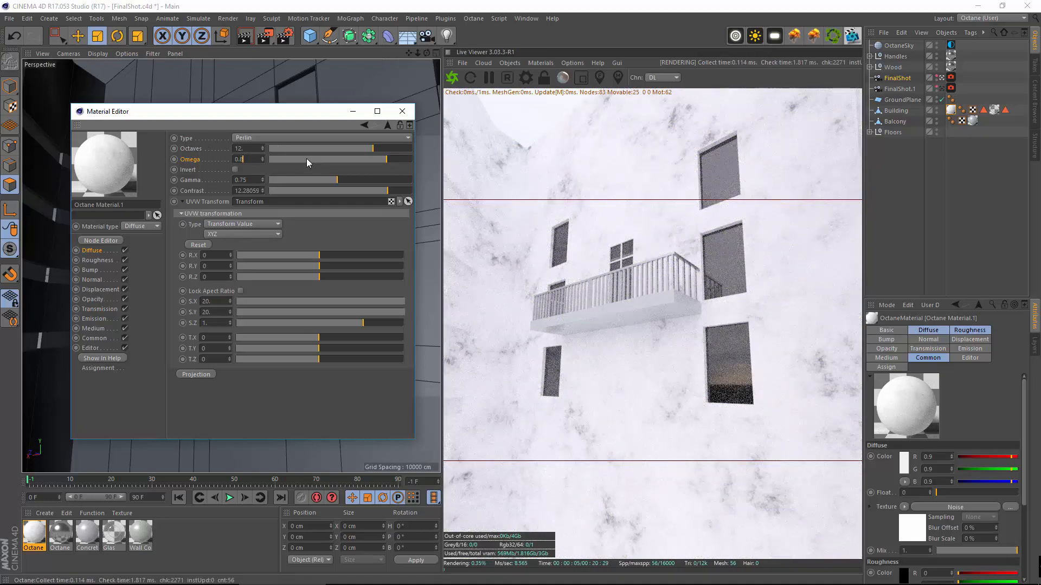
pyautogui.press('Return')
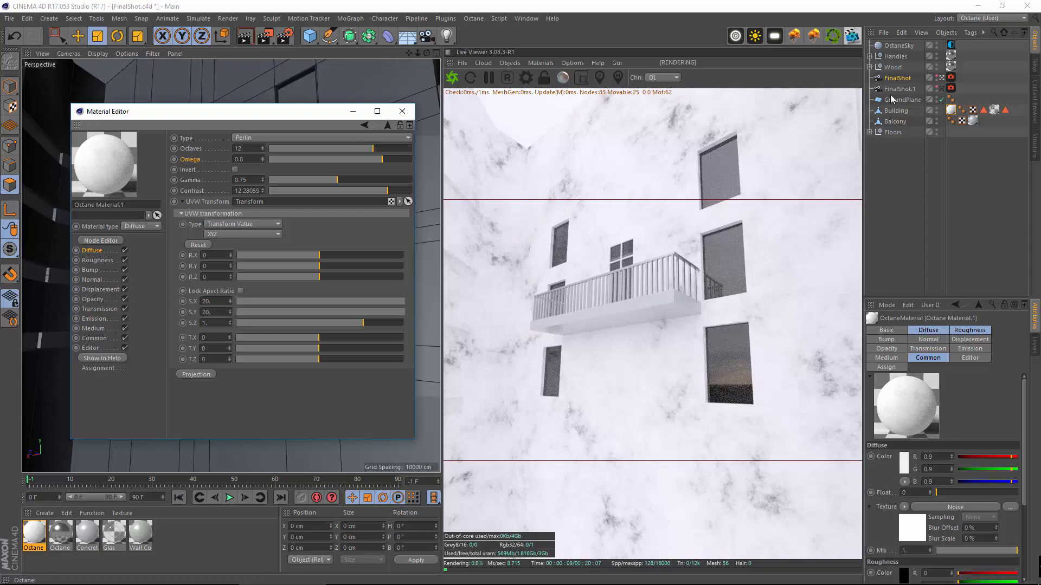
# Switch the view to the FinalShot.1 camera and rename the new material Wall Dirt
pyautogui.click(942, 89)
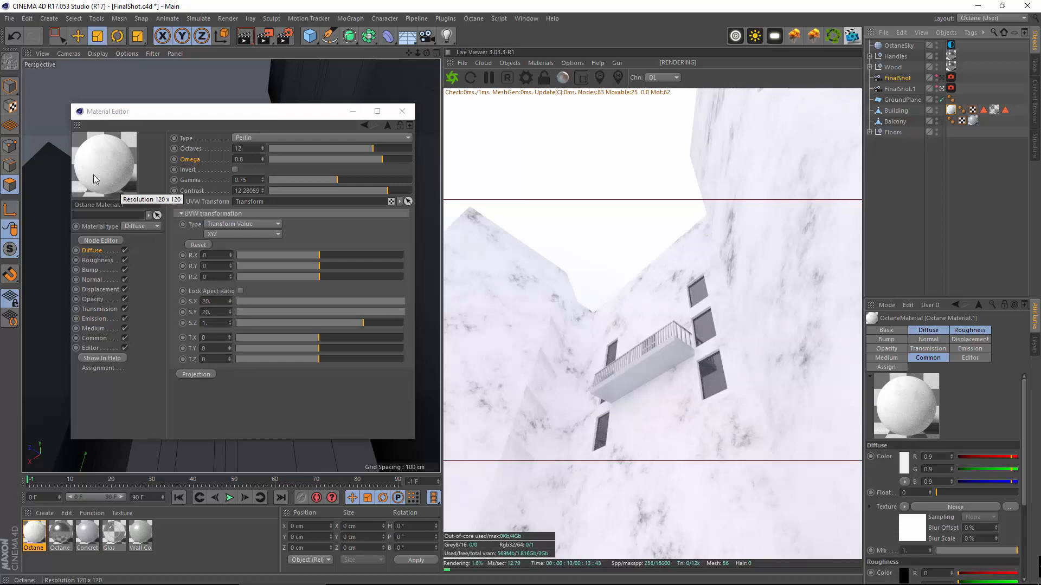
pyautogui.click(90, 251)
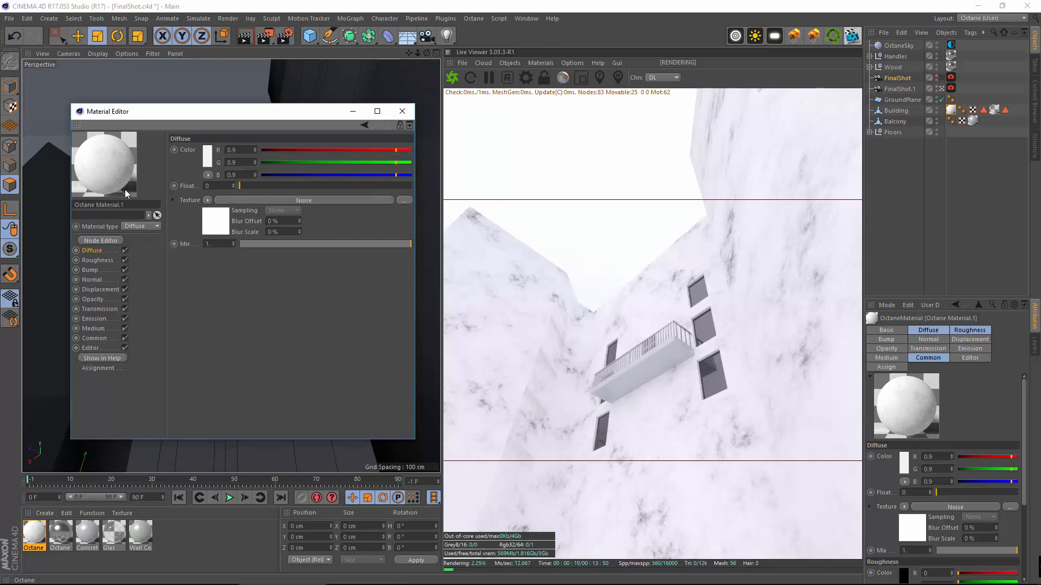
pyautogui.moveTo(130, 205); pyautogui.dragTo(2, 203)
pyautogui.write('Wall Dirt')
pyautogui.press('Return')
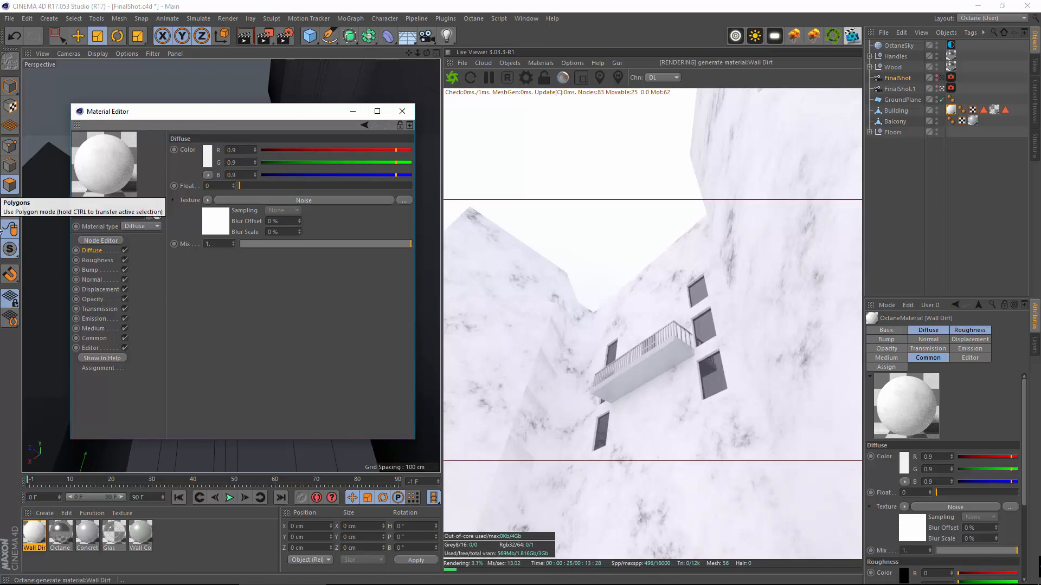
# Create a new Octane Mix Material
pyautogui.click(44, 513)
pyautogui.moveTo(78, 428)
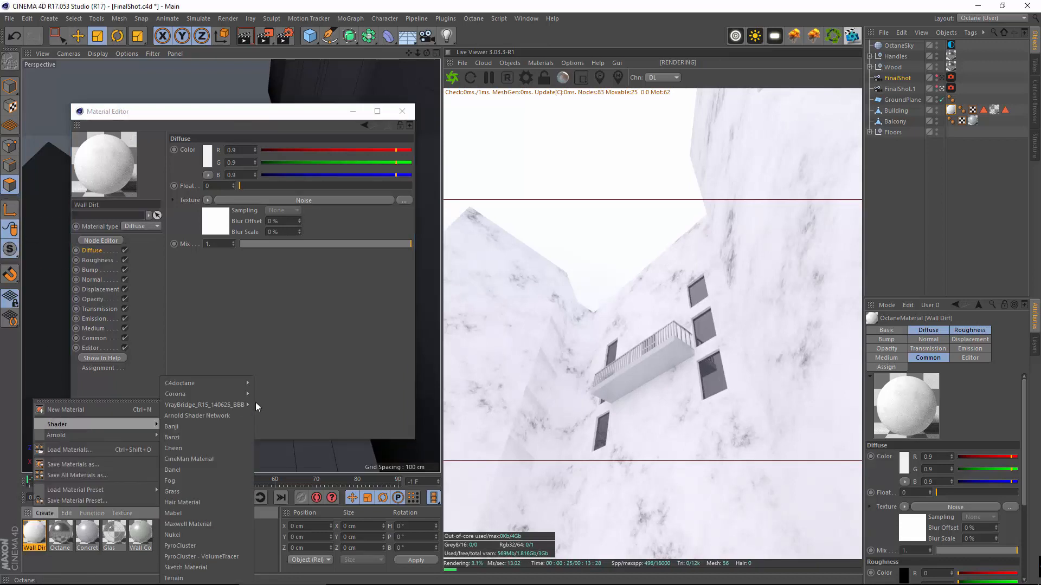
pyautogui.moveTo(232, 386)
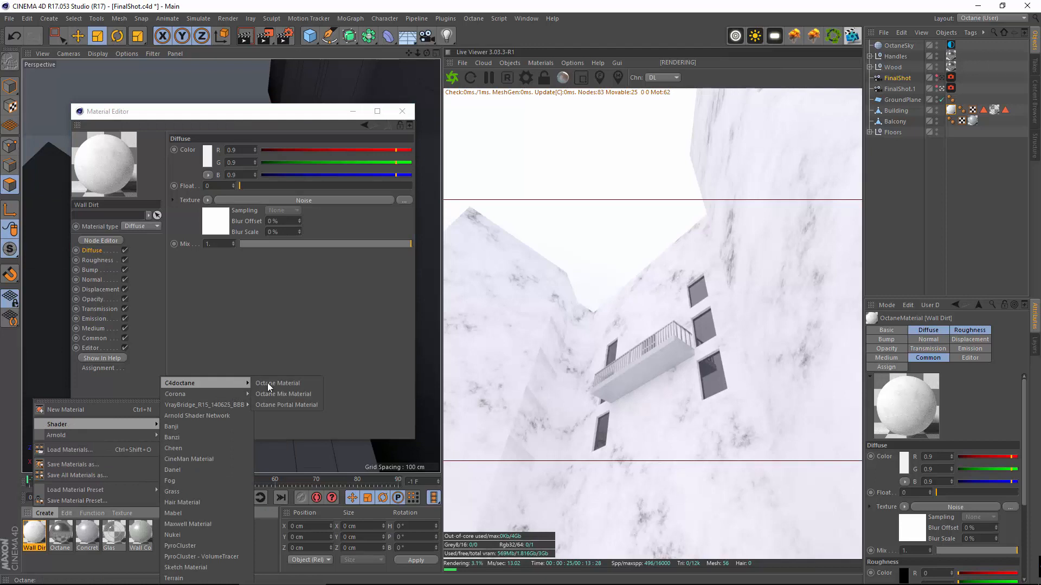
pyautogui.click(302, 391)
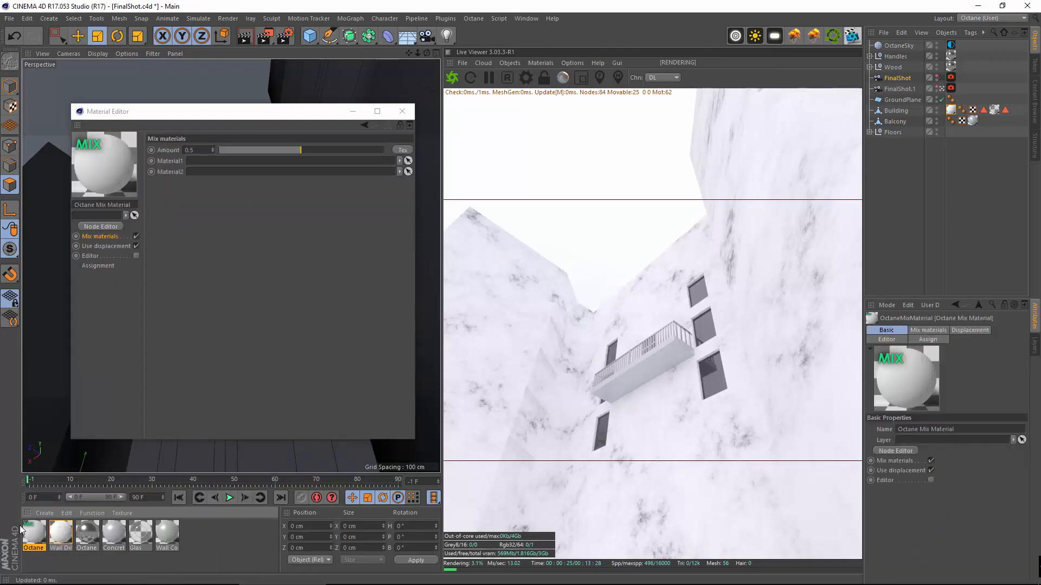
# Assign Wall Dirt as Material1 and Wall Concrete as Material2 of the mix material
pyautogui.moveTo(276, 116); pyautogui.dragTo(346, 106)
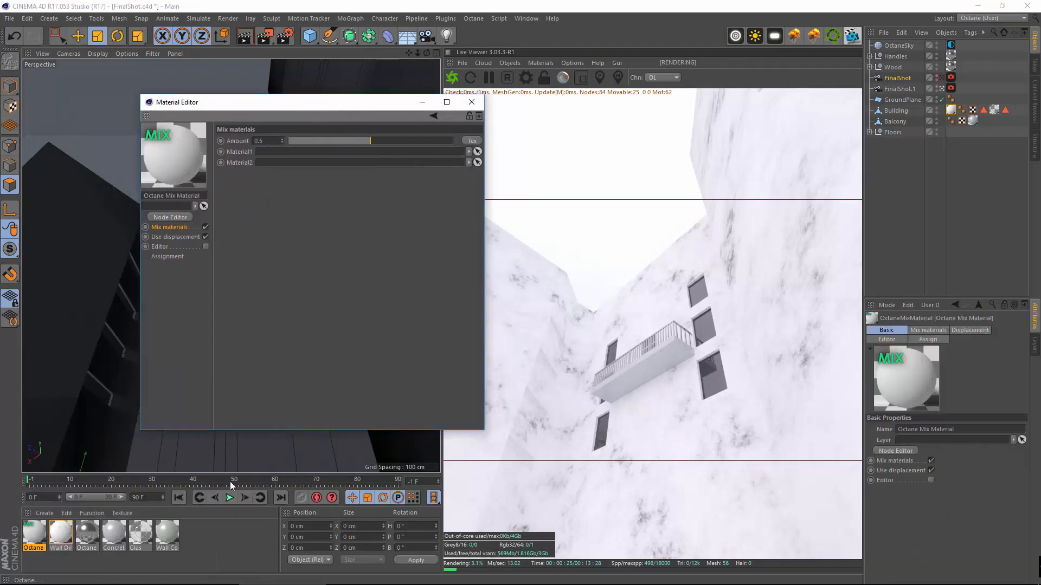
pyautogui.moveTo(167, 534); pyautogui.dragTo(293, 163)
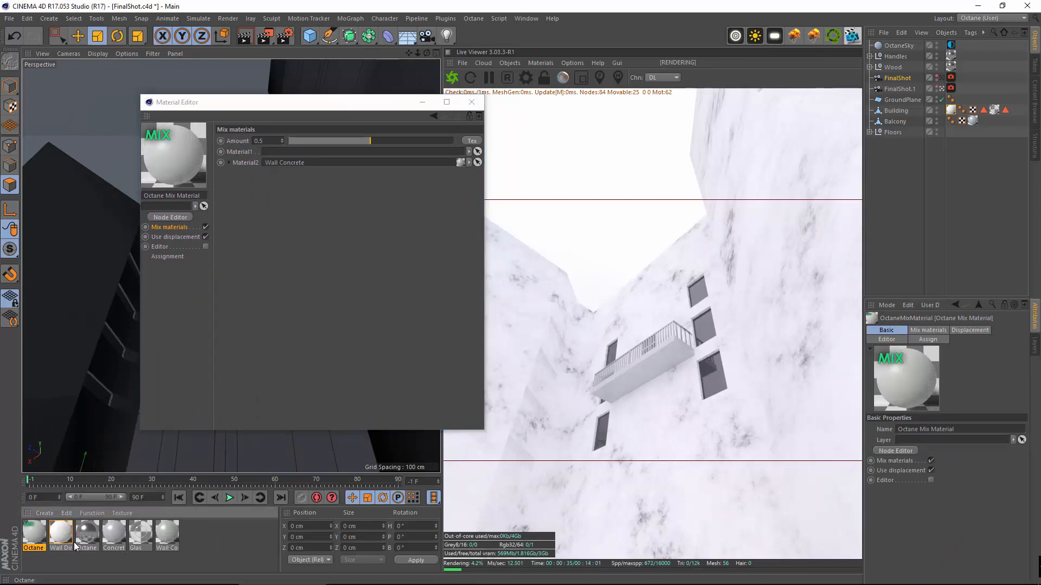
pyautogui.moveTo(61, 536); pyautogui.dragTo(286, 154)
pyautogui.click(276, 215)
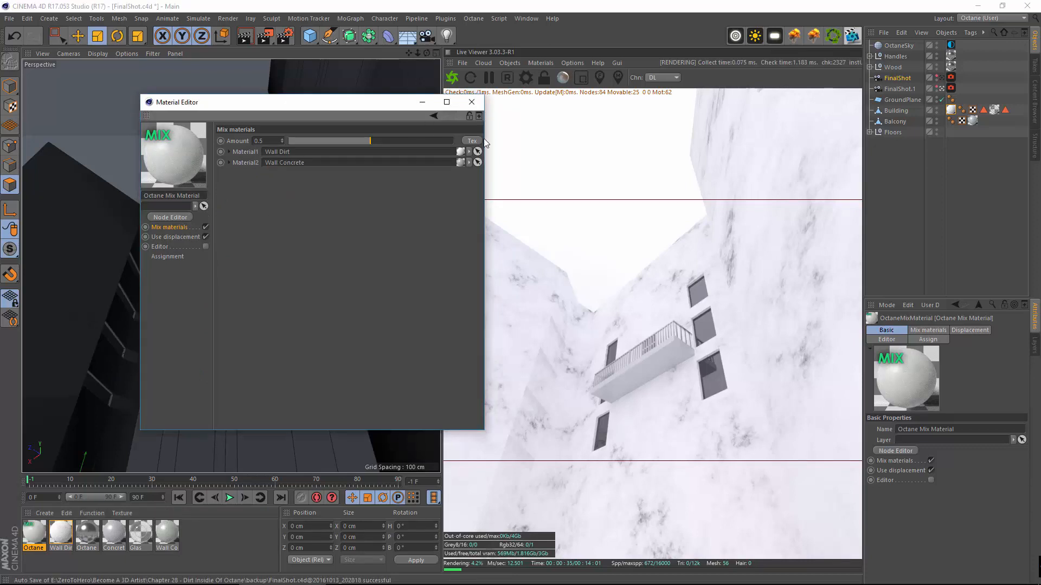
# Try the mix amount at 0 and 1, and return it to 0.5
pyautogui.moveTo(366, 140); pyautogui.dragTo(242, 141)
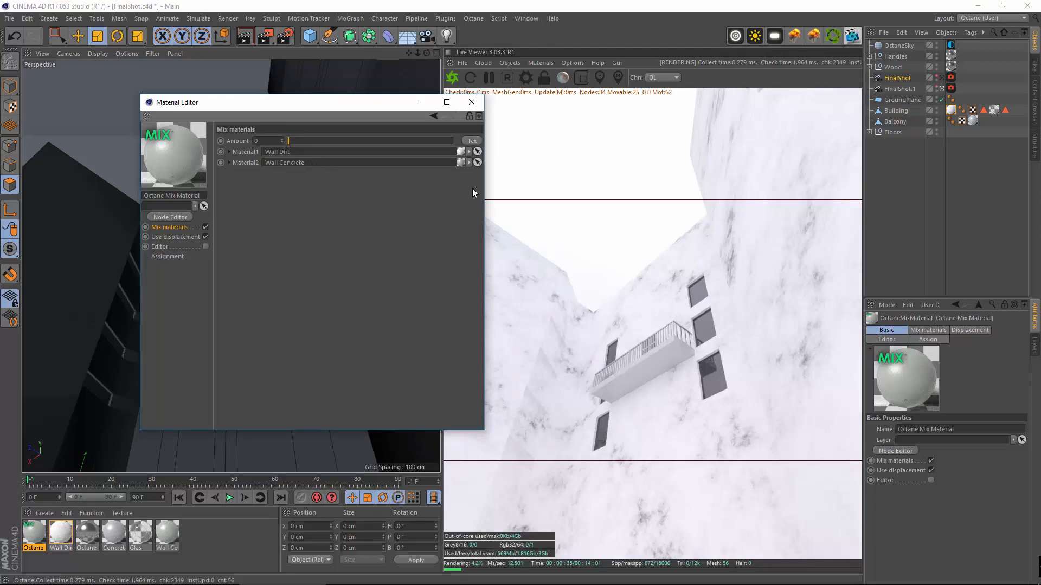
pyautogui.moveTo(327, 103); pyautogui.dragTo(254, 87)
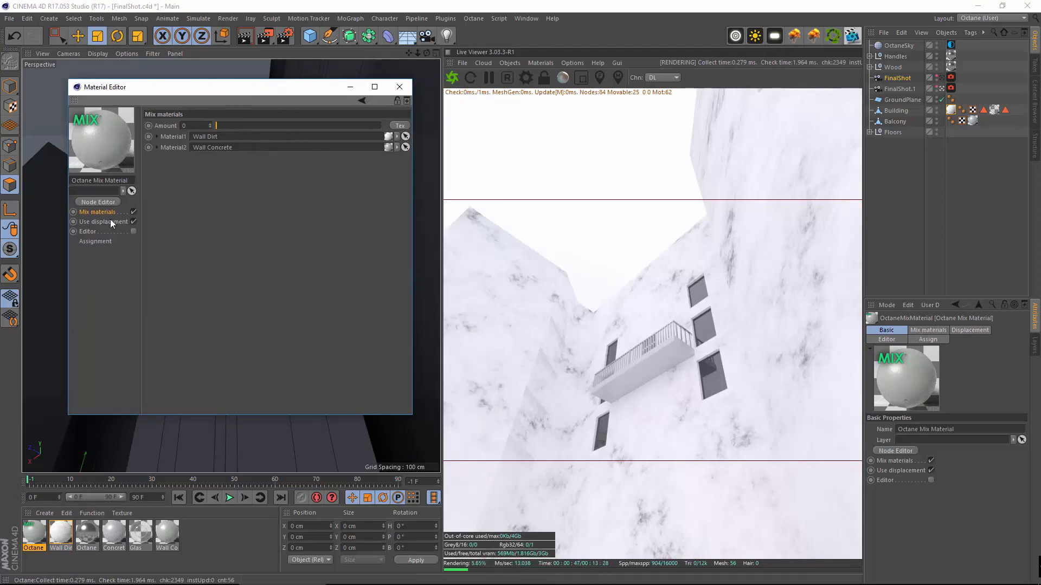
pyautogui.moveTo(216, 125); pyautogui.dragTo(381, 126)
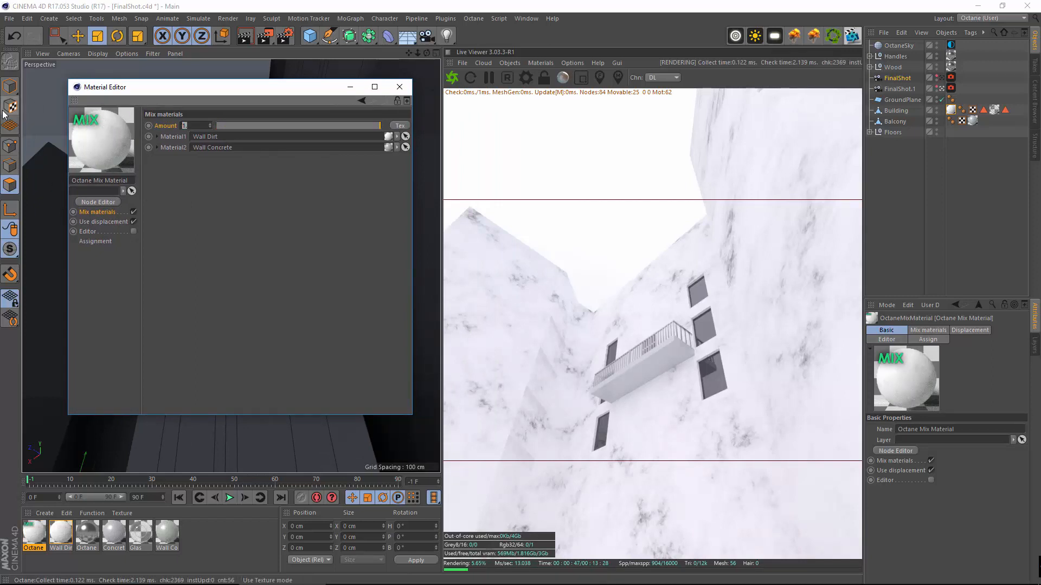
pyautogui.write('.5')
pyautogui.press('Return')
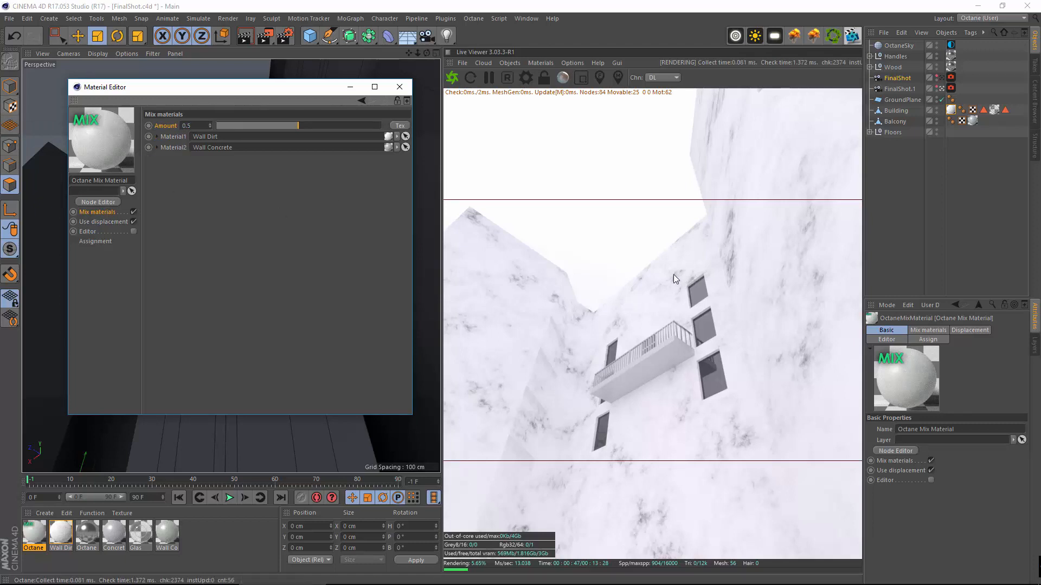
# Make the mix amount texture-driven and paste a copy of Wall Dirt's diffuse Noise texture into it
pyautogui.click(176, 149)
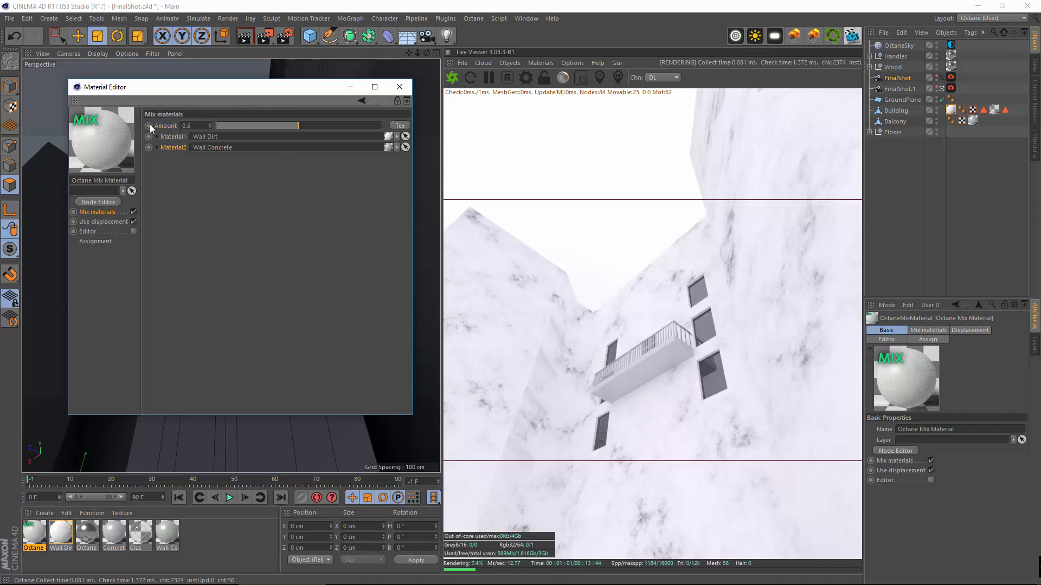
pyautogui.click(401, 126)
pyautogui.click(61, 535)
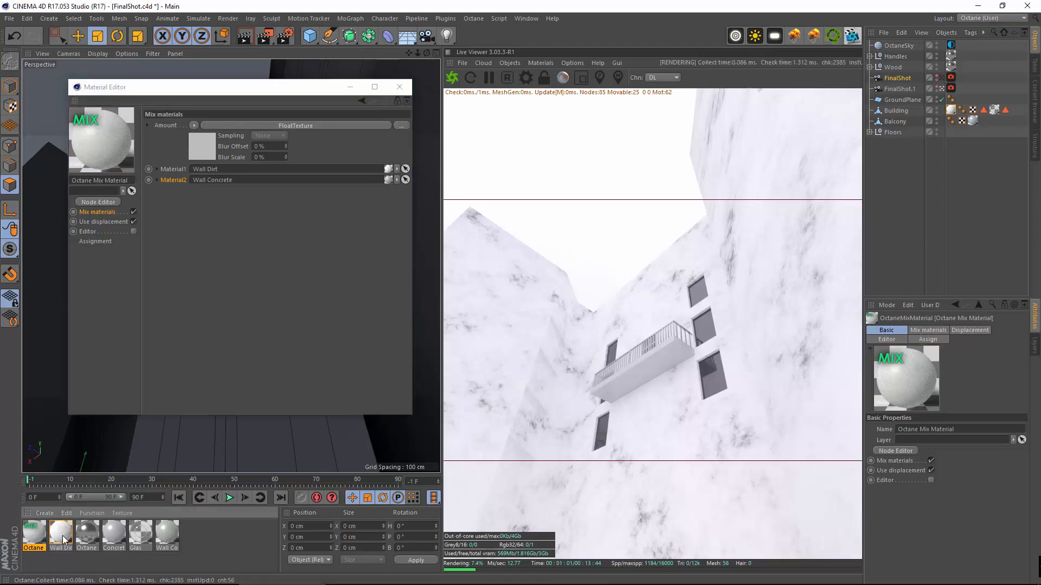
pyautogui.click(205, 175)
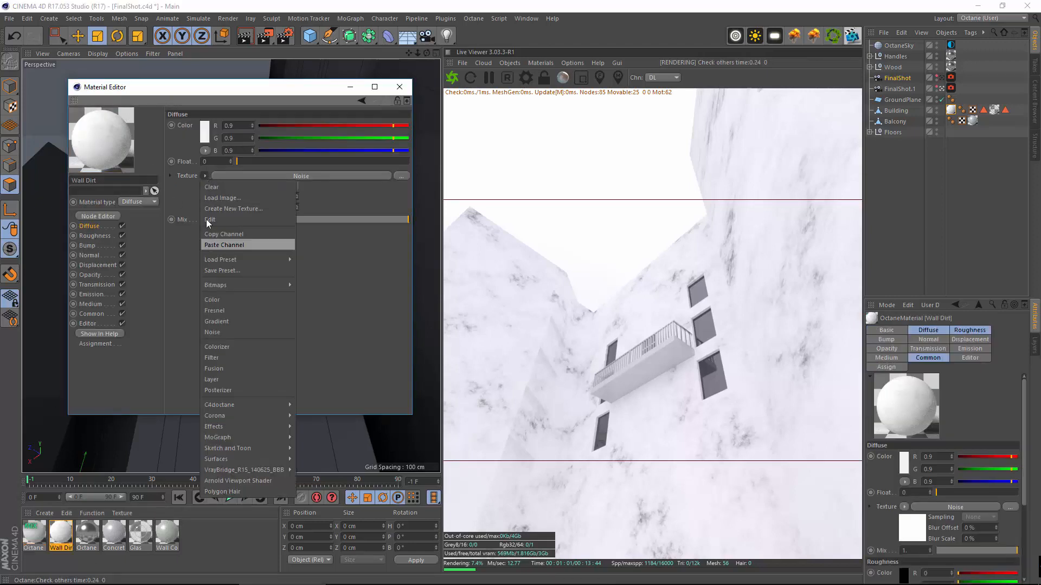
pyautogui.click(226, 237)
pyautogui.click(38, 529)
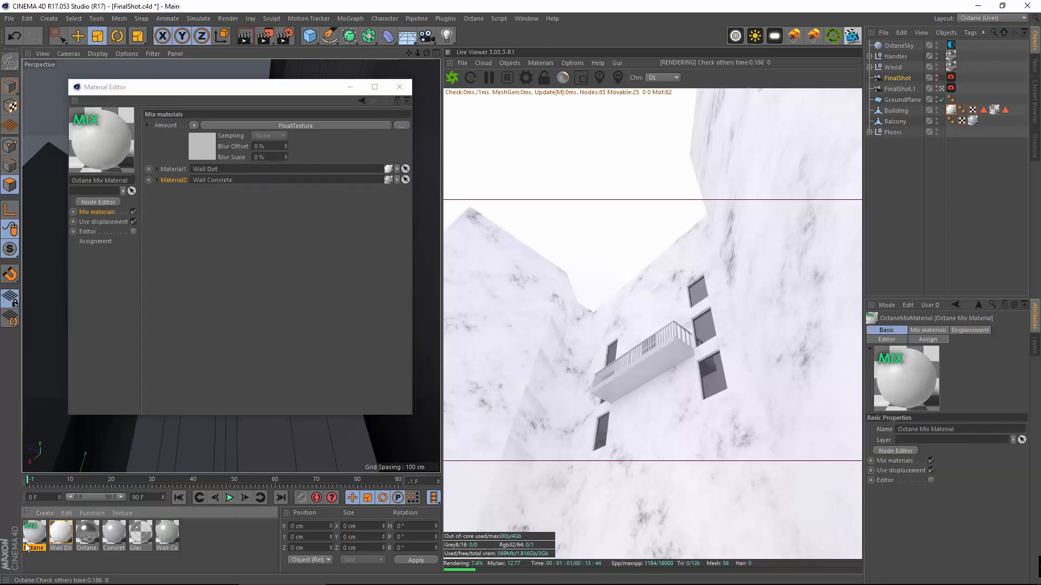
pyautogui.click(196, 126)
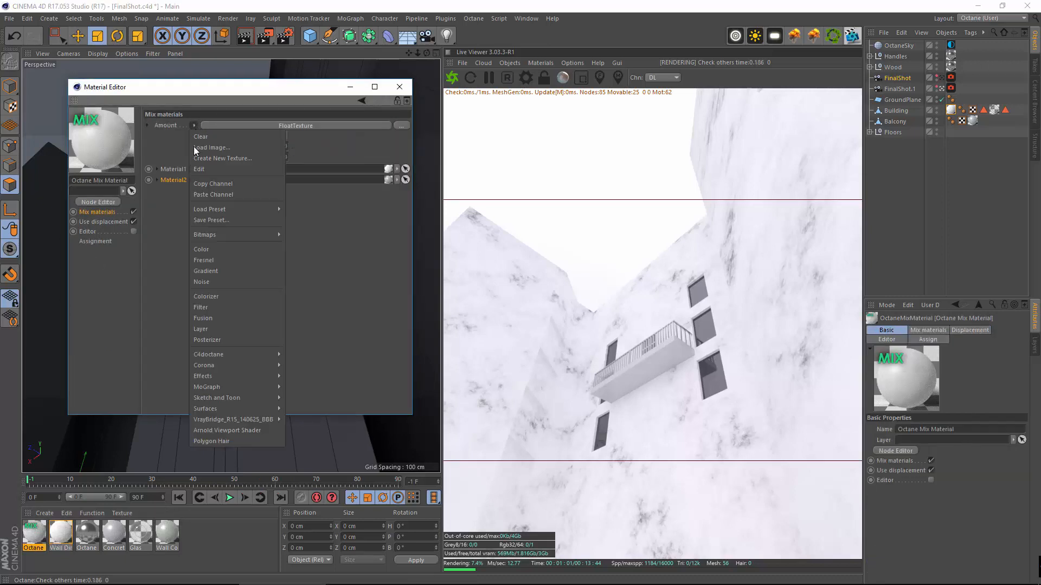
pyautogui.click(216, 191)
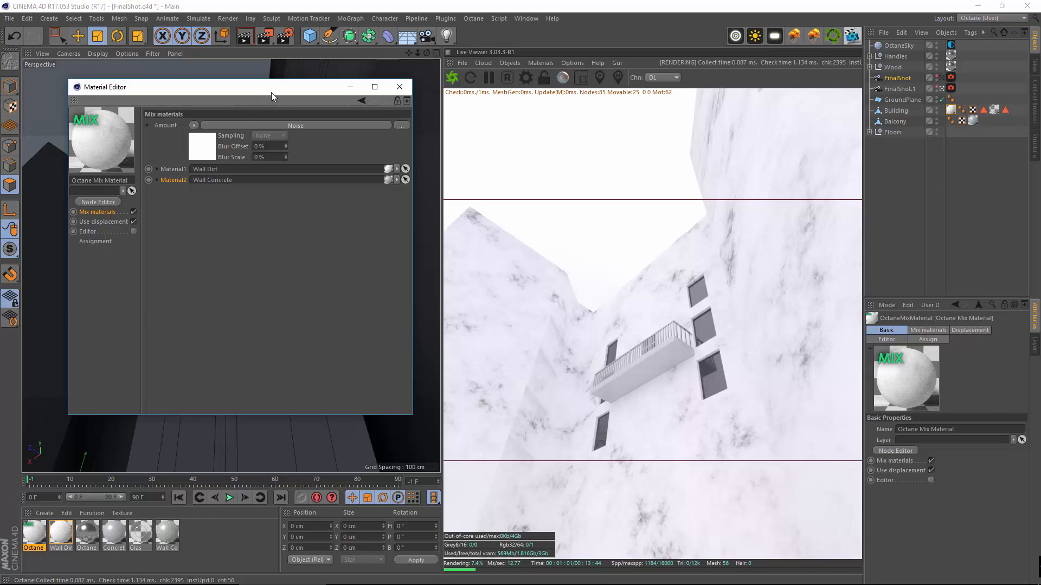
# Copy Wall Dirt's diffuse Noise texture into its opacity channel
pyautogui.moveTo(271, 92); pyautogui.dragTo(298, 91)
pyautogui.click(64, 534)
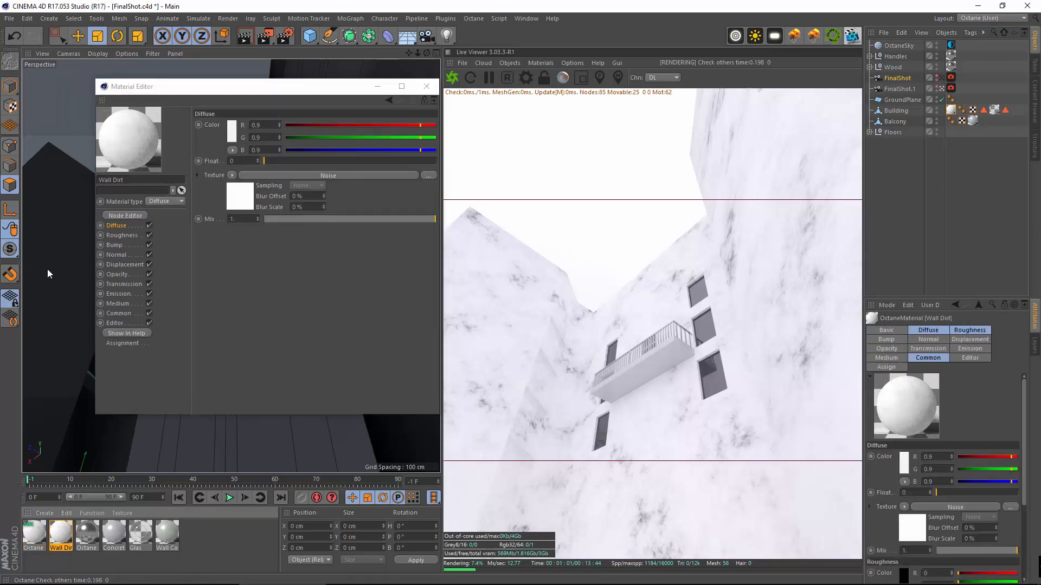
pyautogui.click(121, 226)
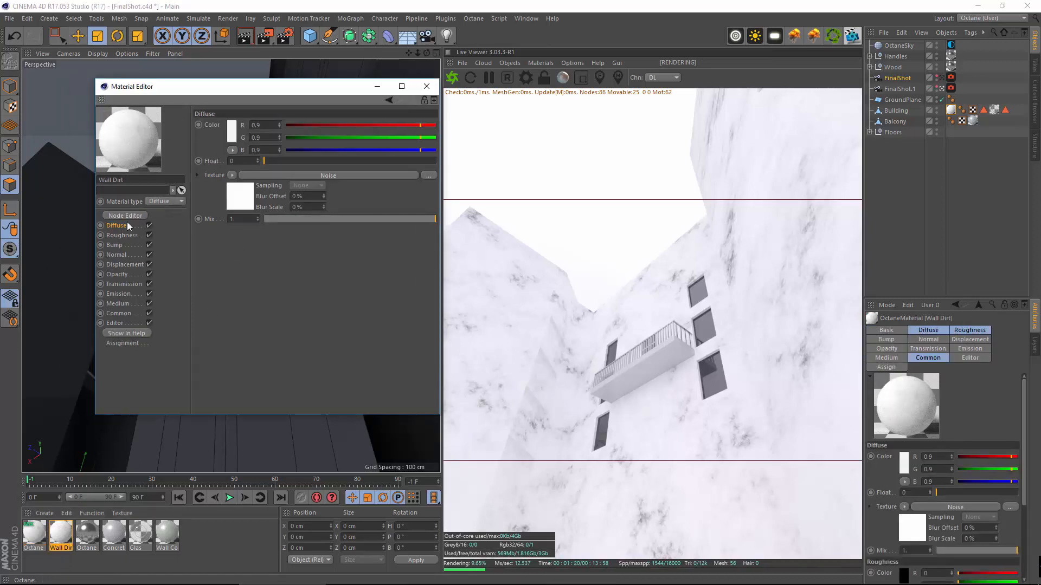
pyautogui.click(232, 174)
pyautogui.click(235, 239)
pyautogui.click(118, 274)
pyautogui.click(232, 175)
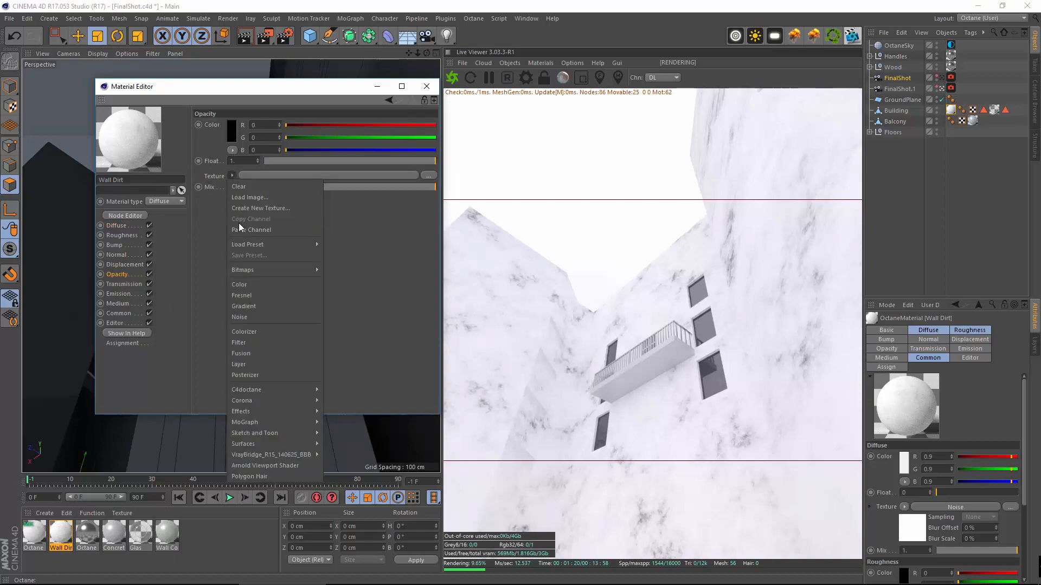
pyautogui.click(237, 238)
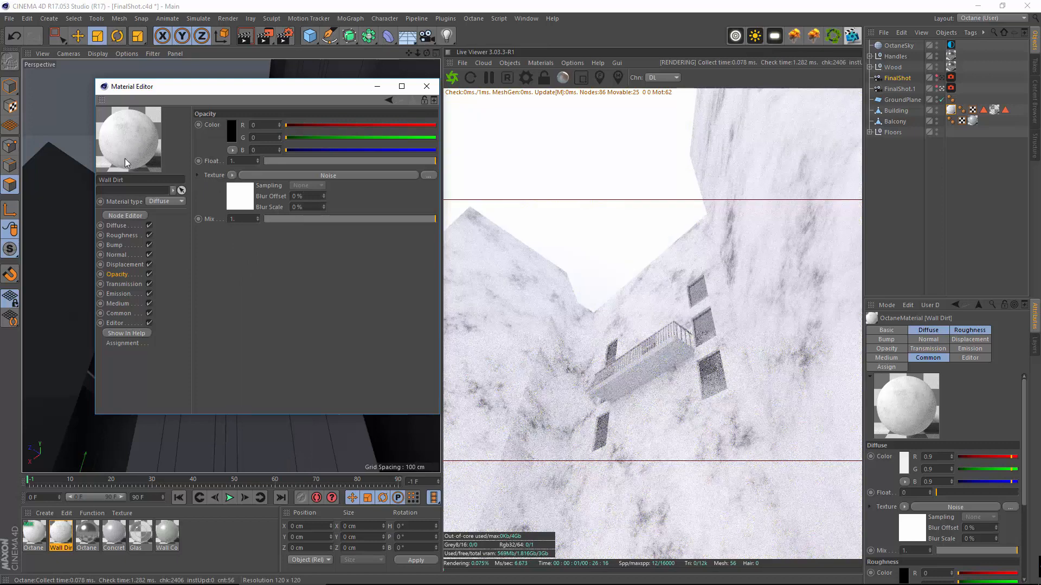
# Open Wall Dirt's opacity Noise texture and toggle its inversion to compare the two states
pyautogui.click(303, 175)
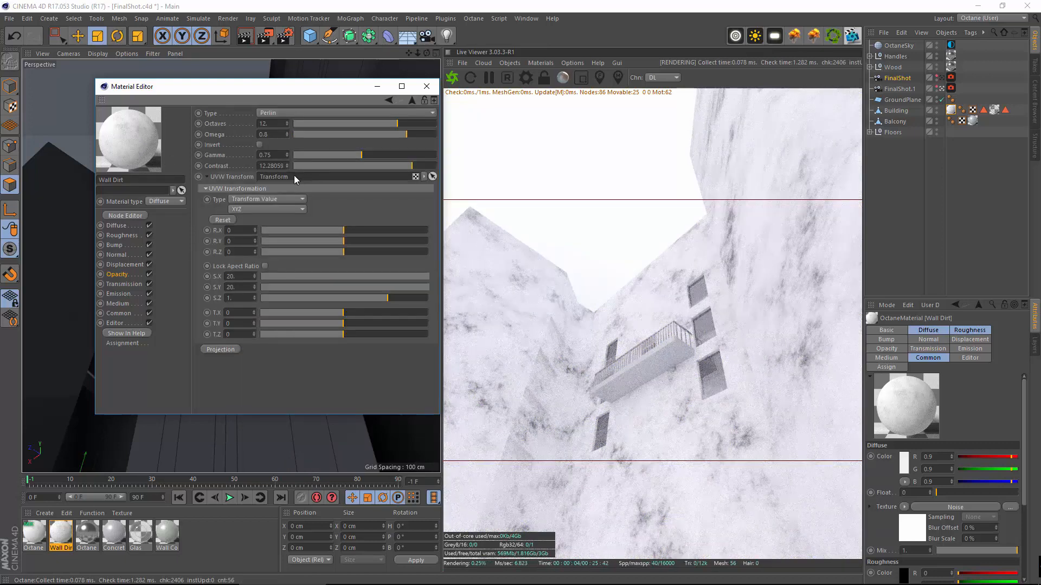
pyautogui.click(259, 145)
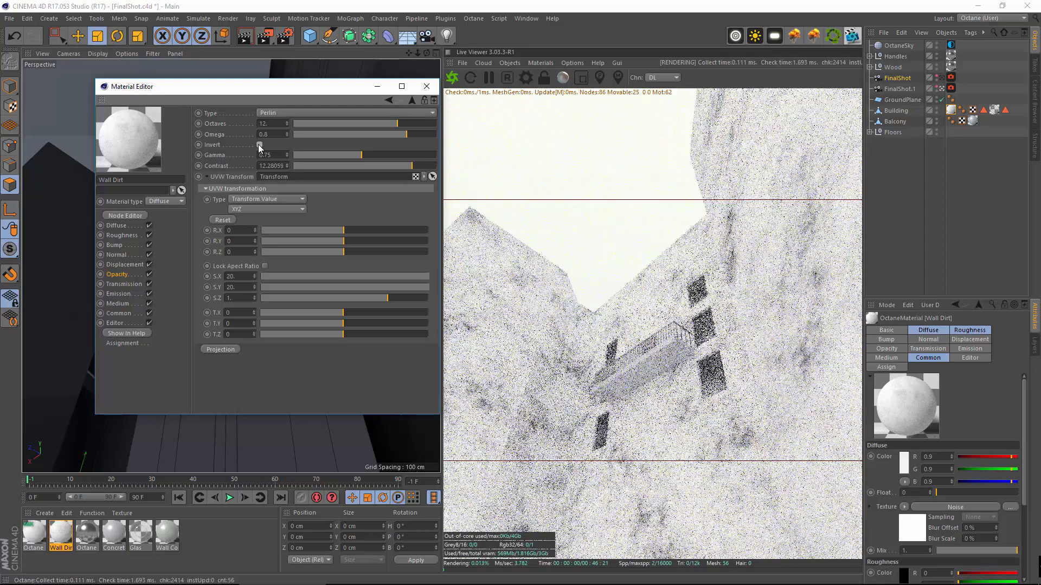
pyautogui.click(259, 145)
pyautogui.click(259, 144)
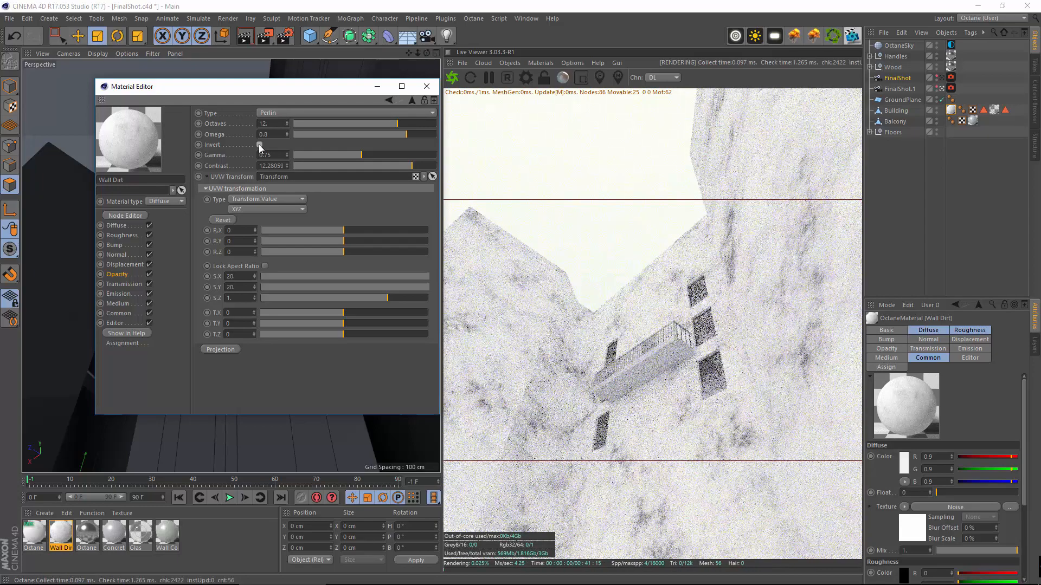
# Review the Octane Mix Material's settings and delete the material from the scene
pyautogui.click(33, 534)
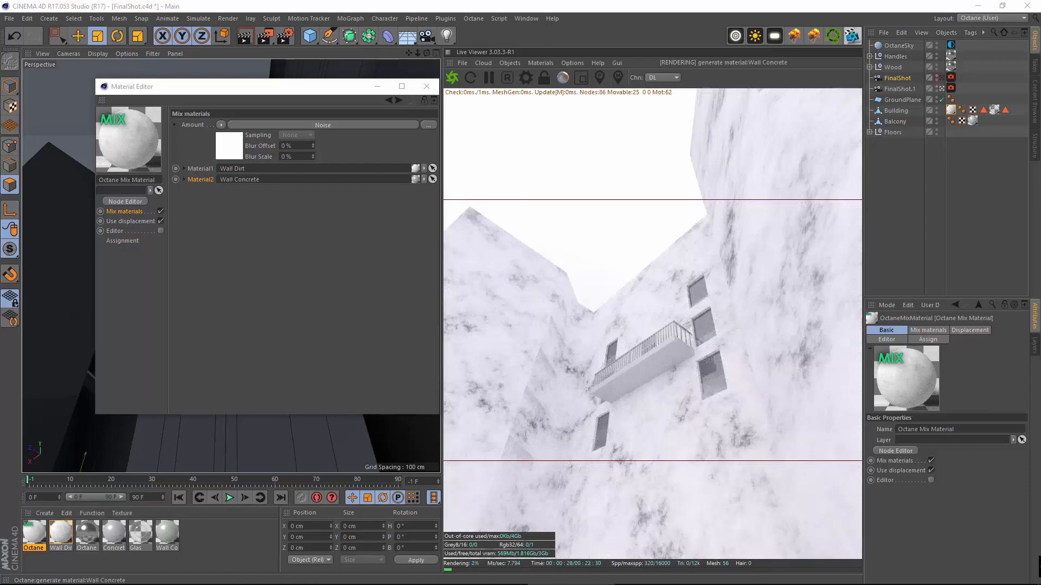
pyautogui.click(254, 249)
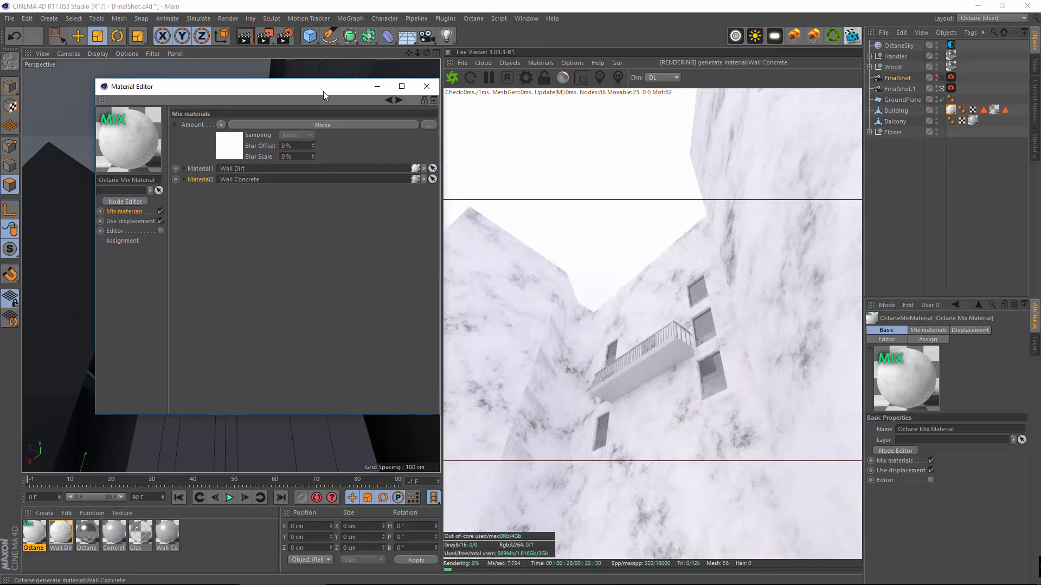
pyautogui.click(426, 86)
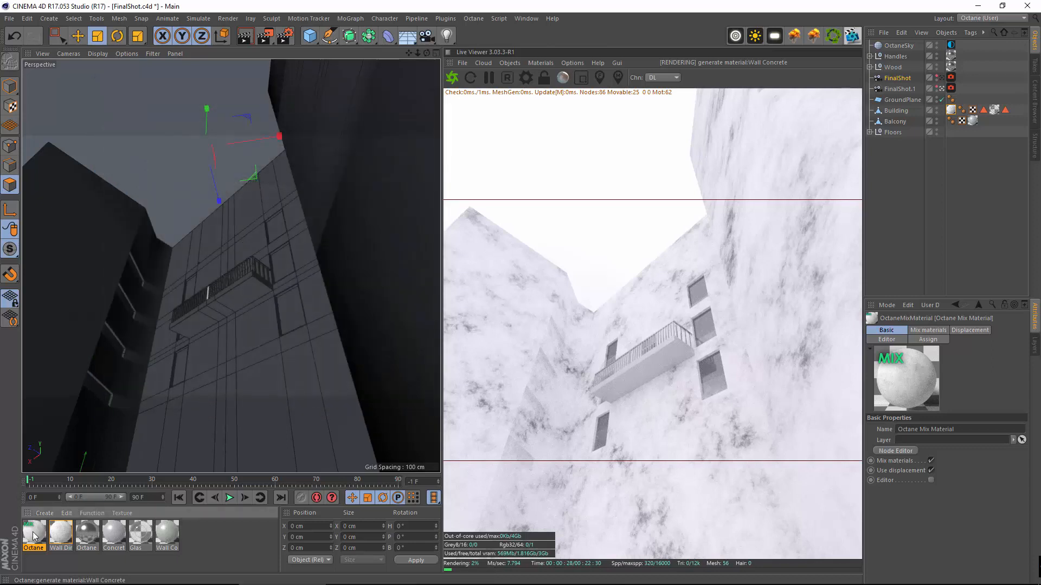
pyautogui.press('Delete')
pyautogui.click(32, 545)
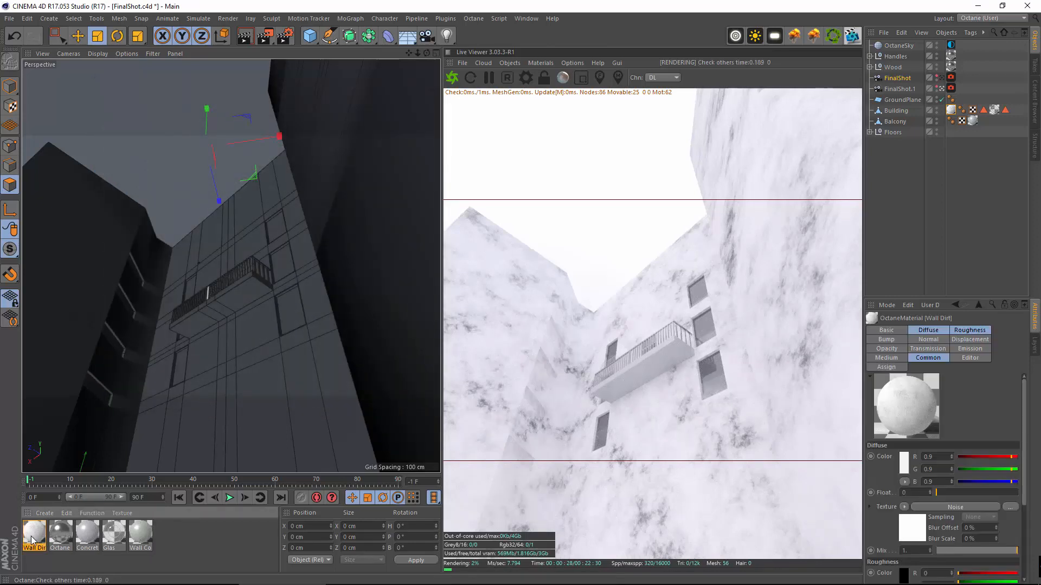
# Load a C4doctane MixTexture into Wall Concrete's diffuse channel, keeping the concrete ImageTexture as Texture1, and open it
pyautogui.doubleClick(142, 533)
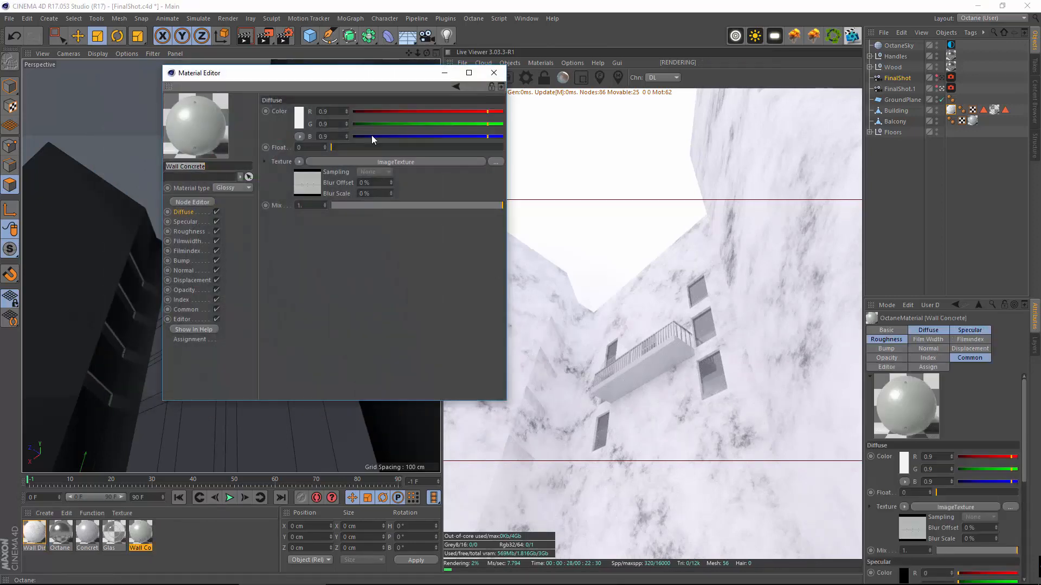
pyautogui.click(201, 210)
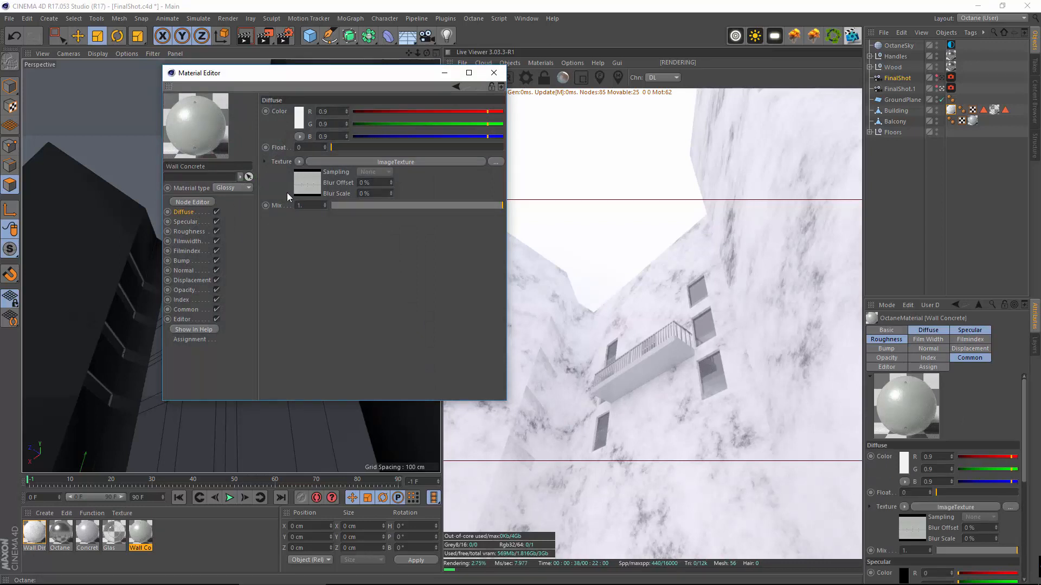
pyautogui.click(300, 162)
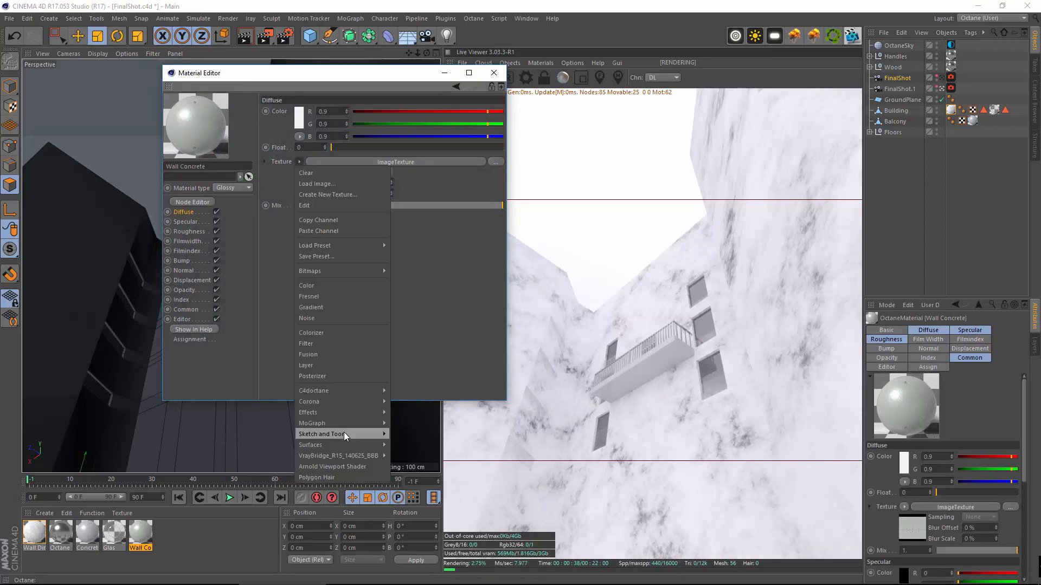
pyautogui.moveTo(357, 390)
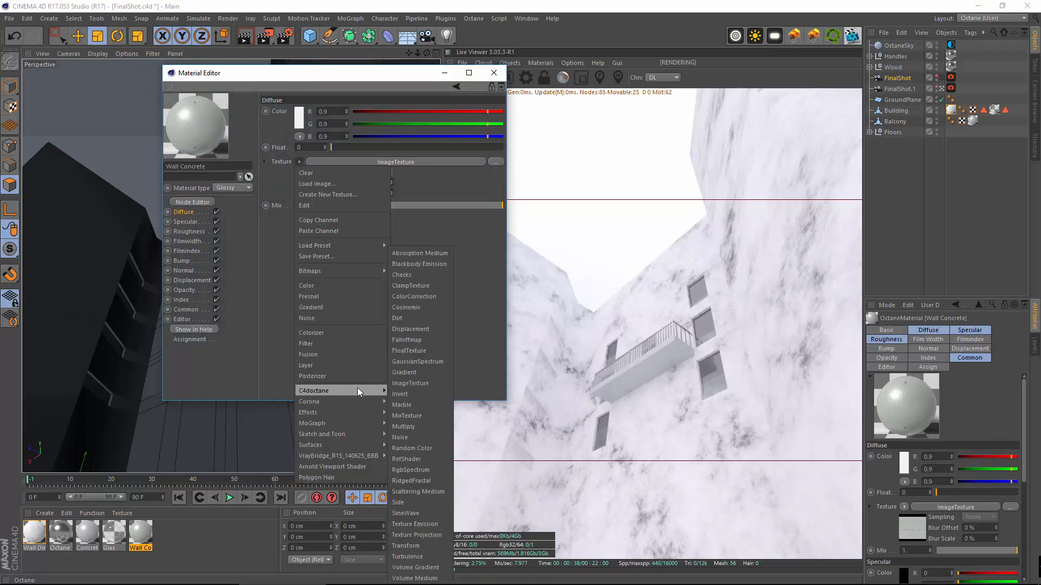
pyautogui.click(420, 416)
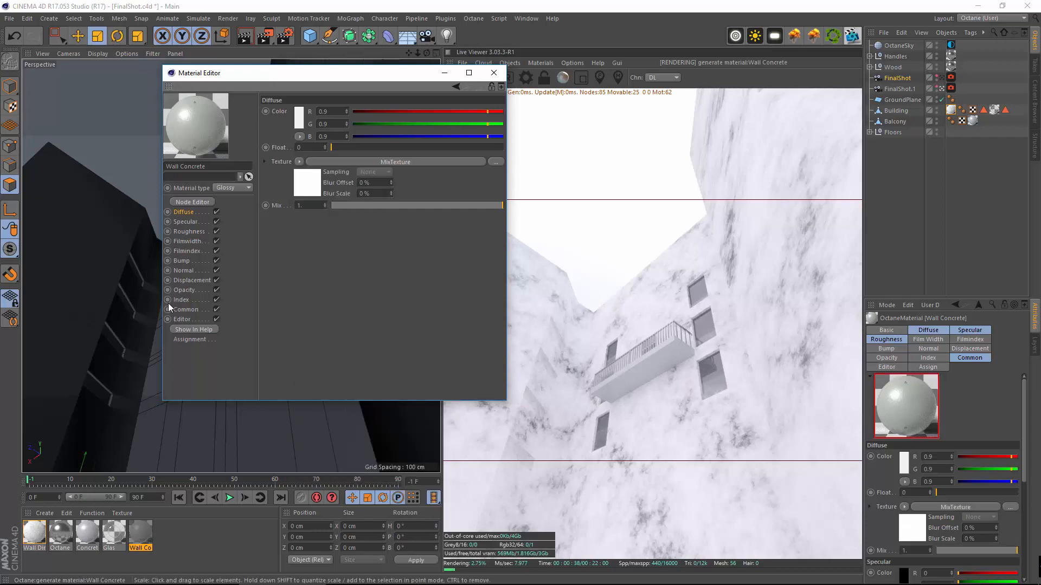
pyautogui.click(394, 162)
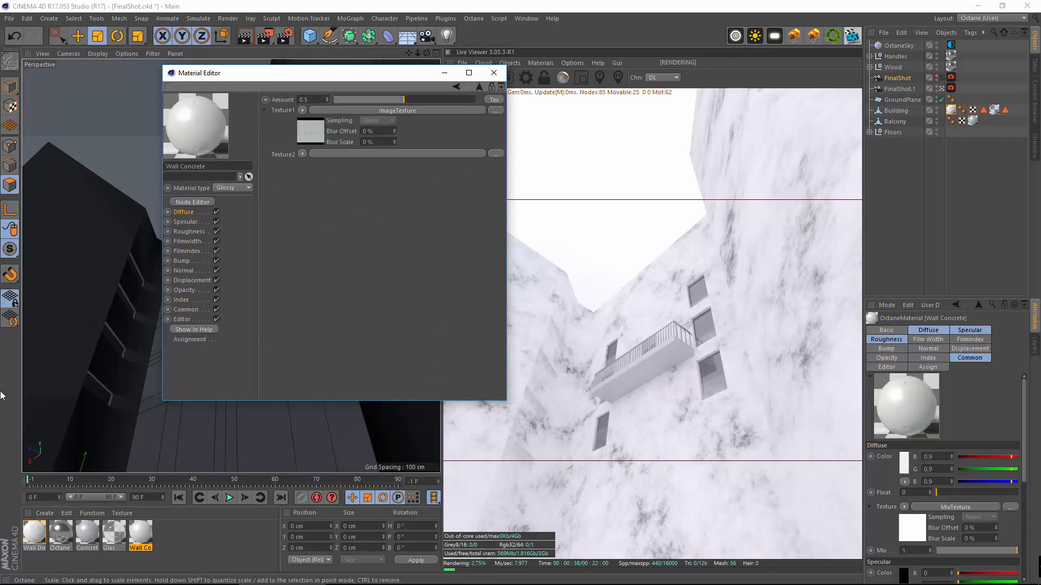
# In Wall Concrete's diffuse MixTexture, paste Wall Dirt's Noise as texture-driven Amount and as Texture1, with the ImageTexture in Texture2
pyautogui.click(33, 533)
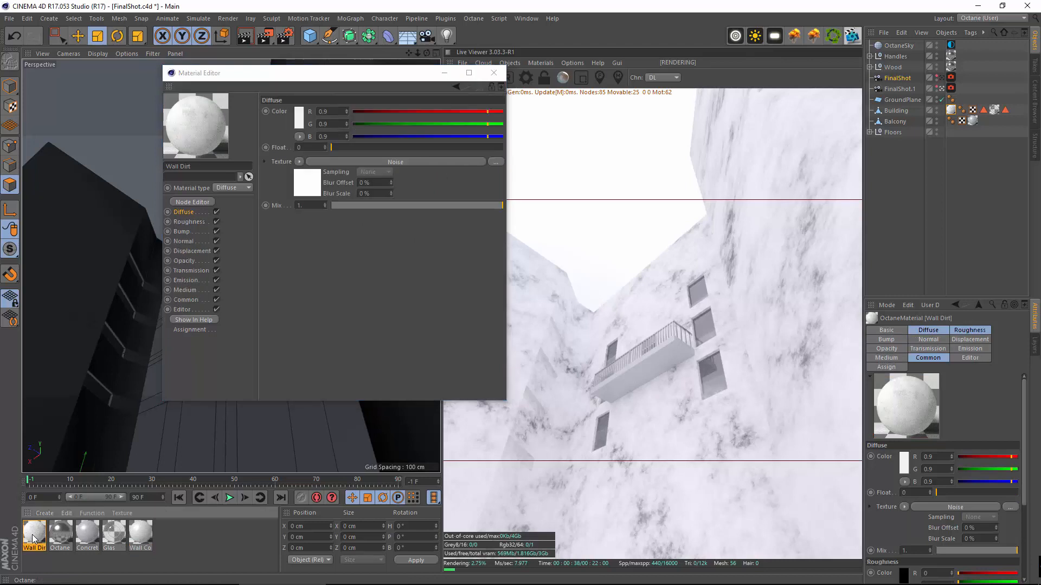
pyautogui.click(300, 160)
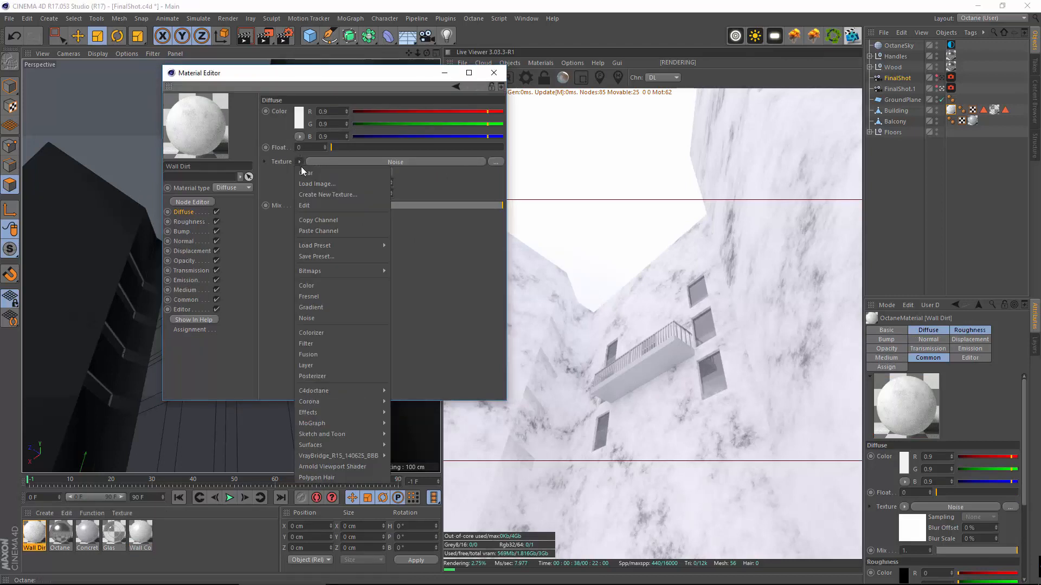
pyautogui.click(143, 530)
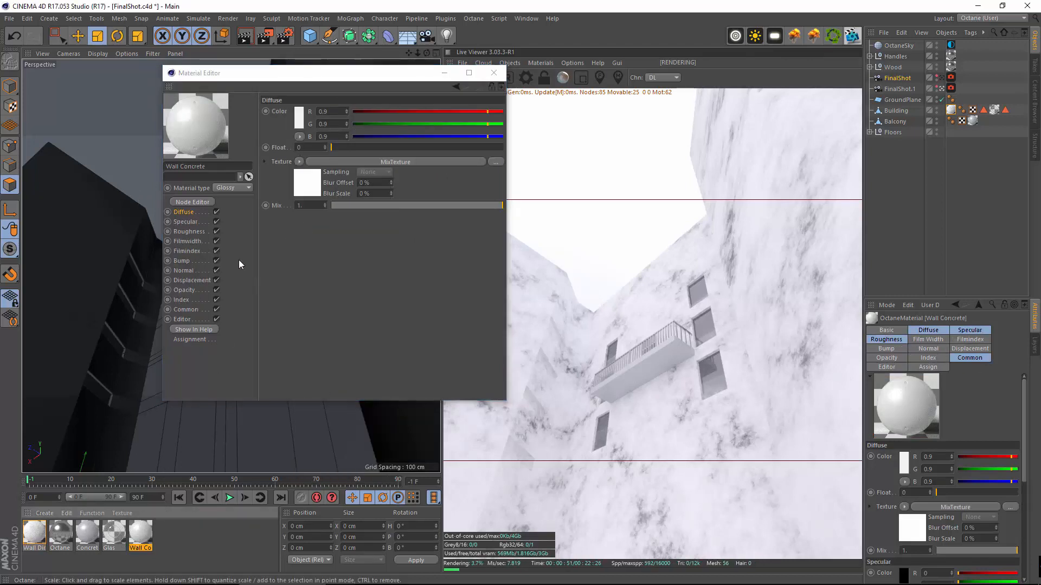
pyautogui.click(373, 161)
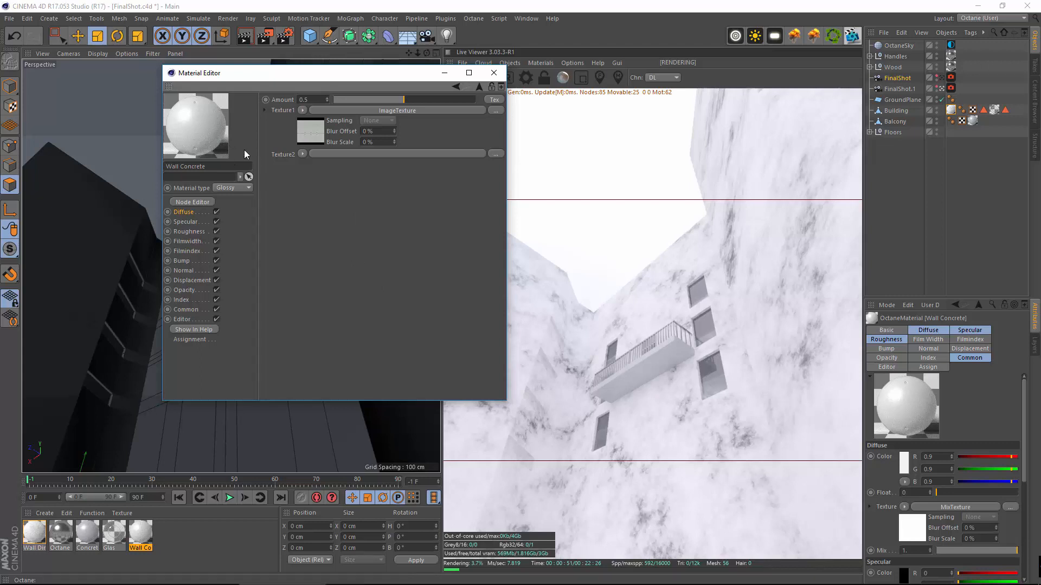
pyautogui.click(494, 100)
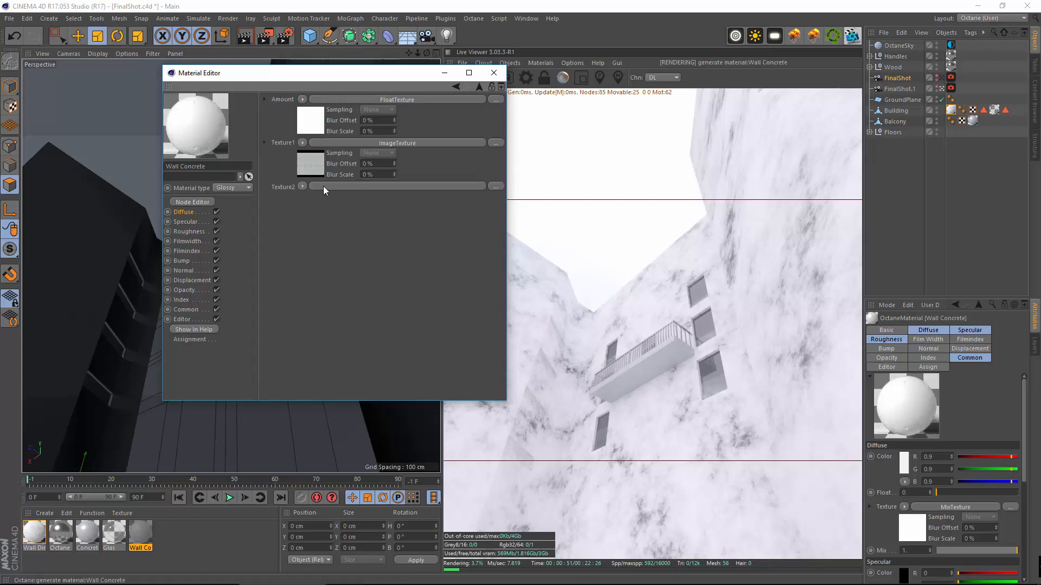
pyautogui.click(302, 99)
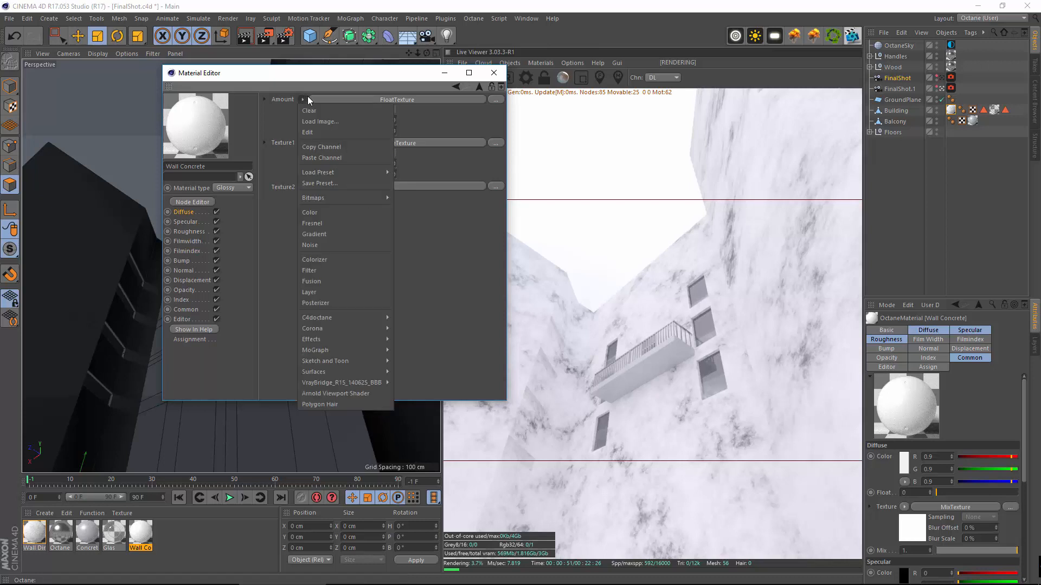
pyautogui.click(343, 157)
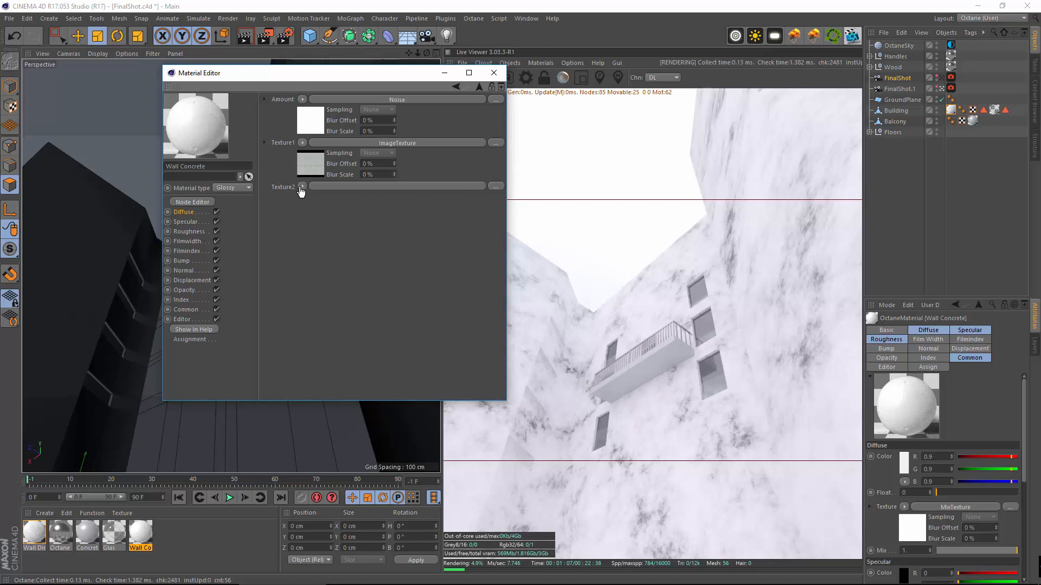
pyautogui.click(302, 143)
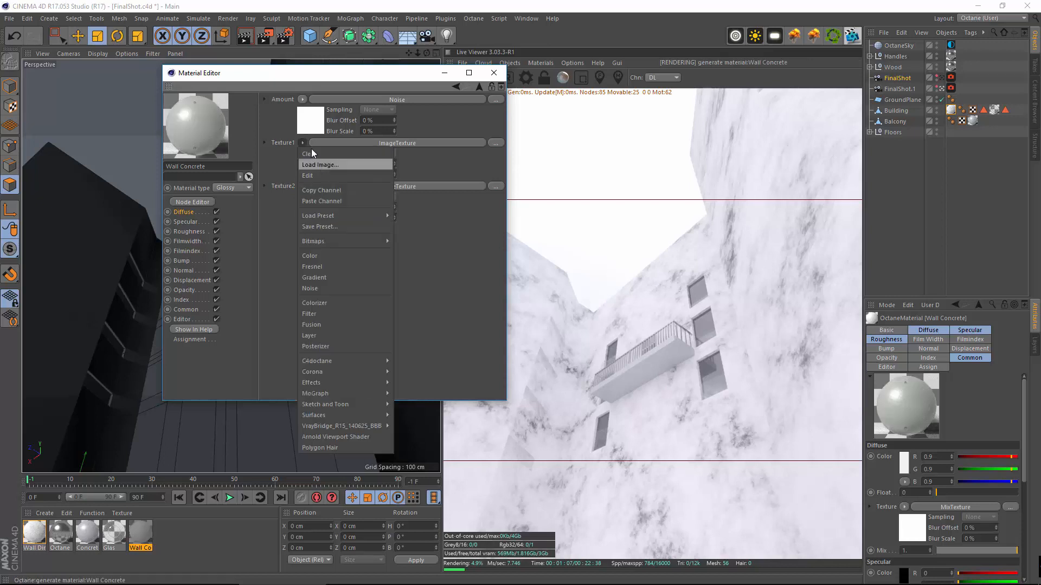
pyautogui.click(328, 201)
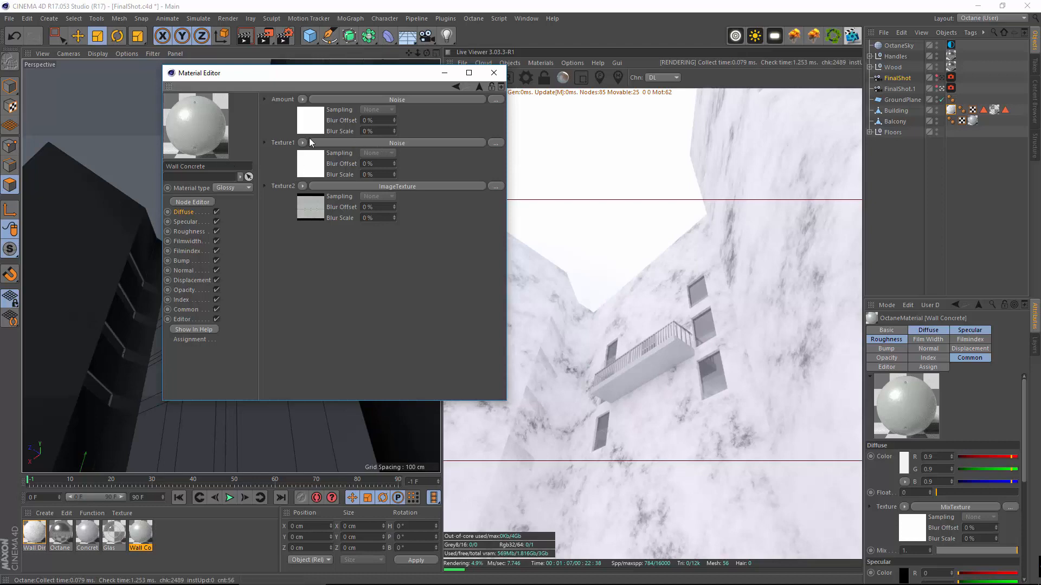
# Inspect Wall Concrete's preview in a separate enlarged window, and close it
pyautogui.rightClick(189, 121)
pyautogui.click(228, 39)
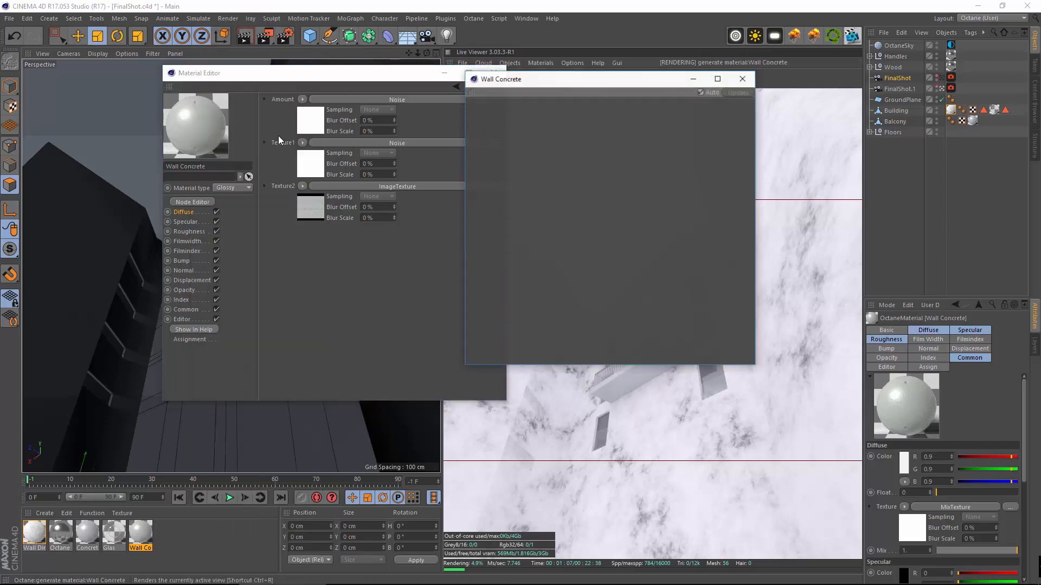
pyautogui.moveTo(567, 83); pyautogui.dragTo(268, 105)
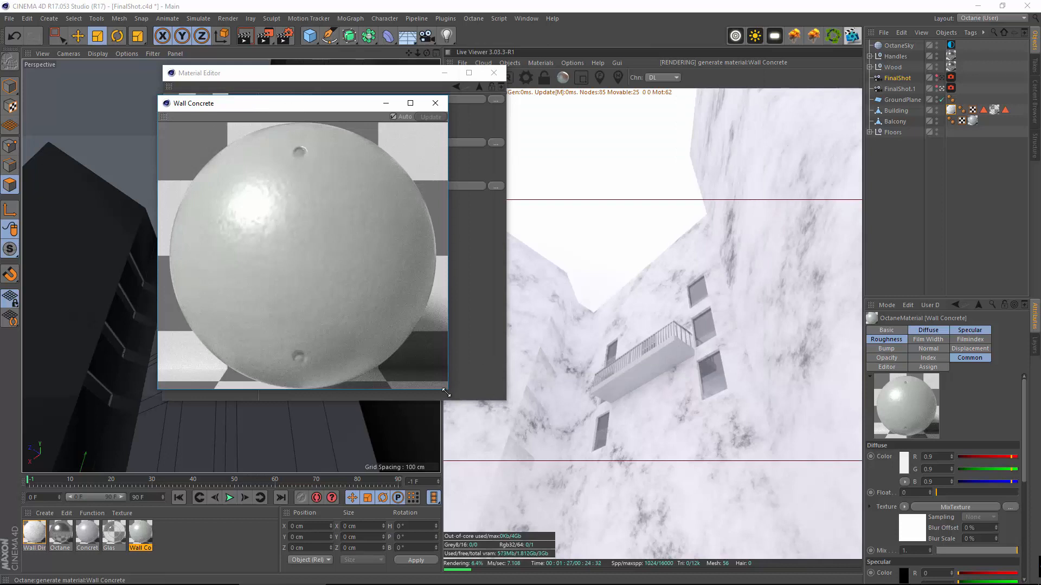
pyautogui.moveTo(446, 392); pyautogui.dragTo(468, 384)
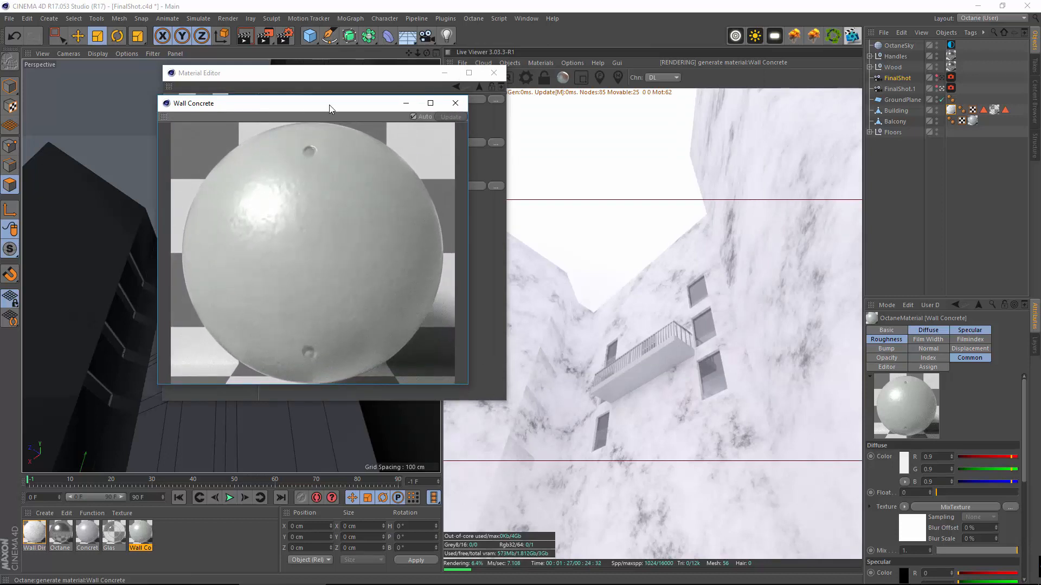
pyautogui.moveTo(330, 109); pyautogui.dragTo(431, 103)
pyautogui.click(557, 98)
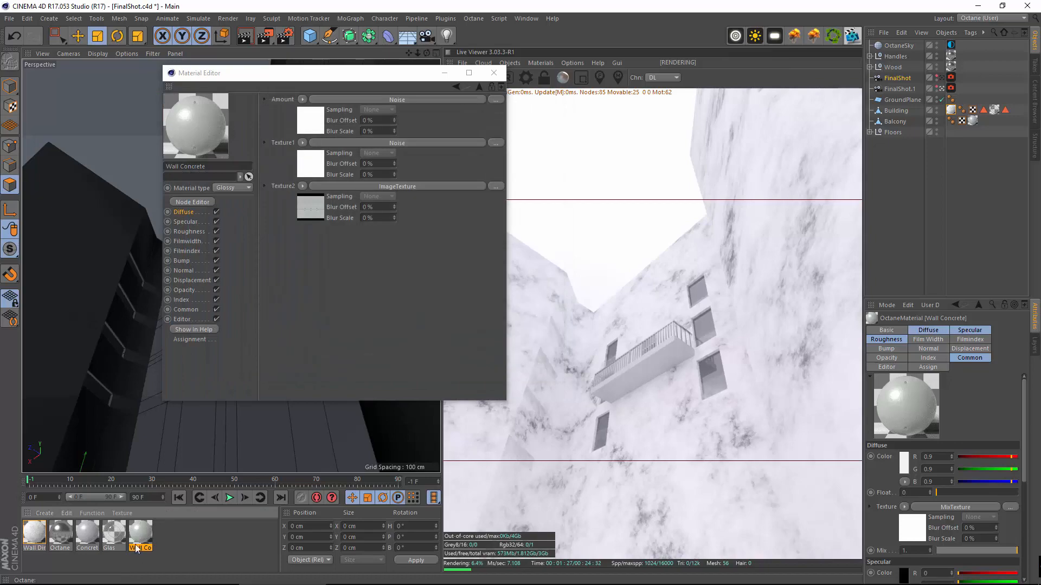
# Replace the Building object's material with Wall Concrete
pyautogui.moveTo(136, 549); pyautogui.dragTo(954, 115)
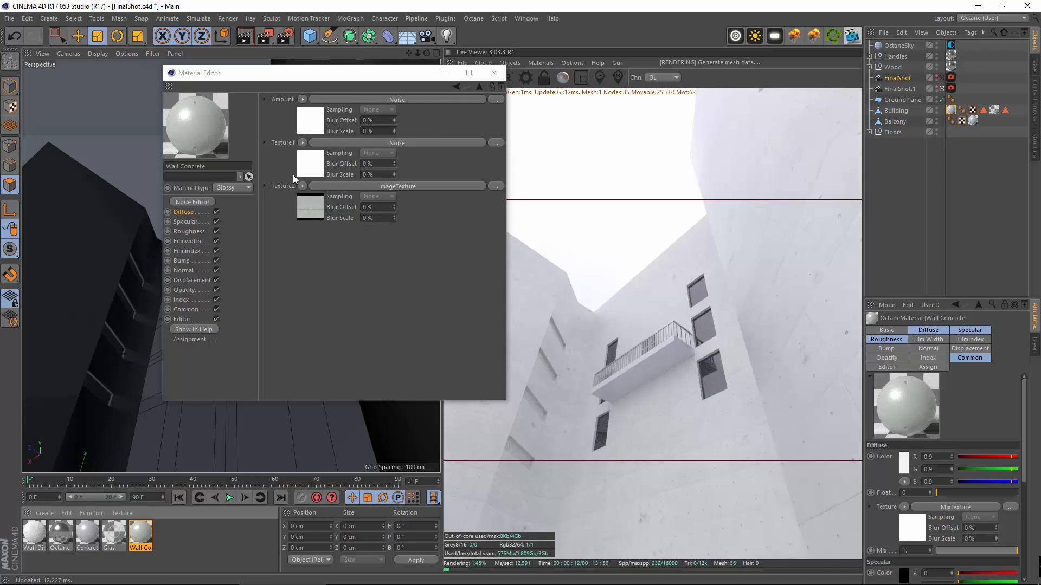
pyautogui.click(275, 119)
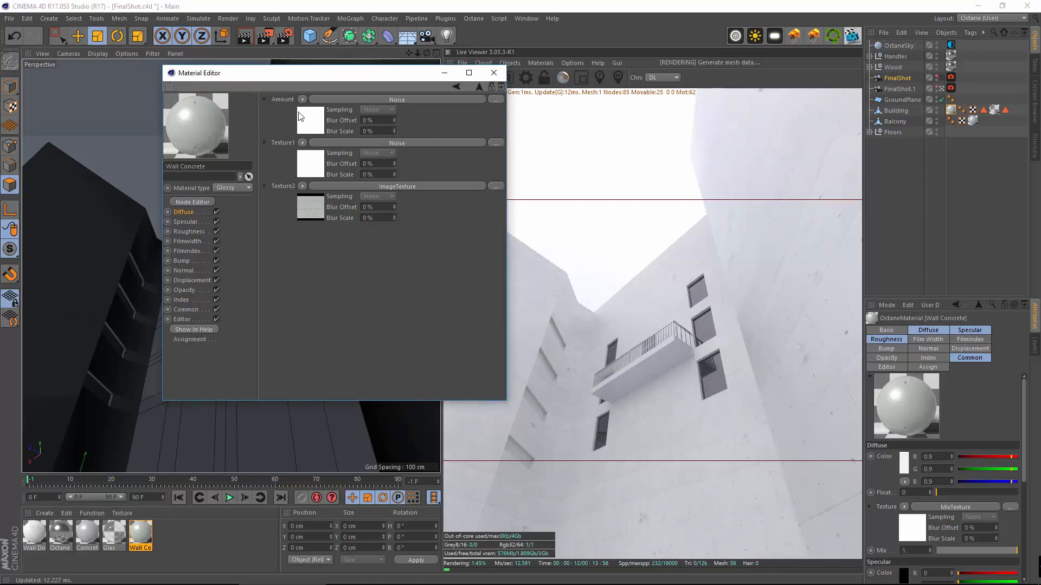
pyautogui.click(280, 100)
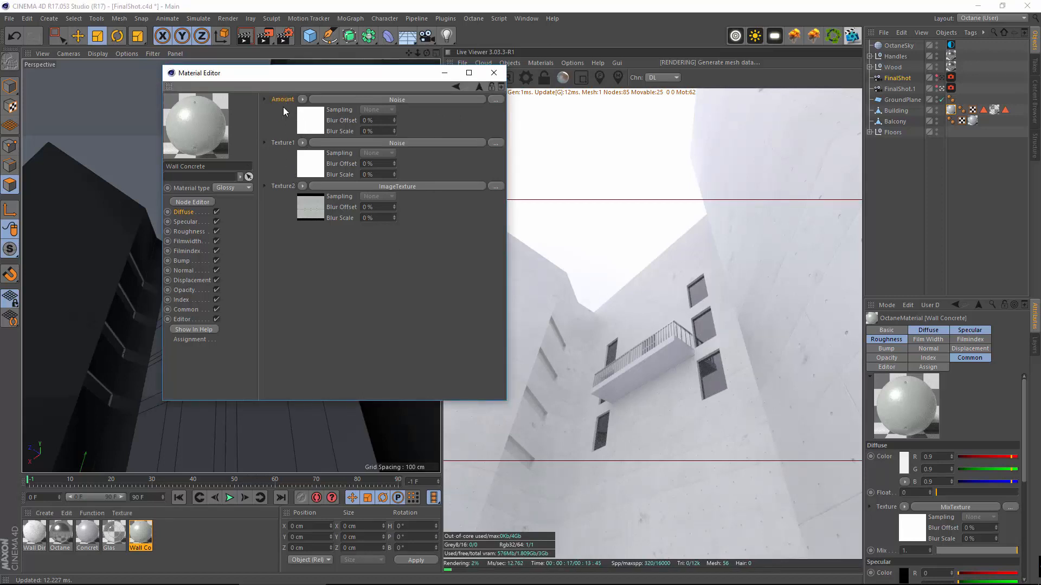
# Nest a MixTexture in Texture1 of Wall Concrete's diffuse mix and drive its Amount with the Noise texture
pyautogui.click(301, 143)
pyautogui.moveTo(343, 361)
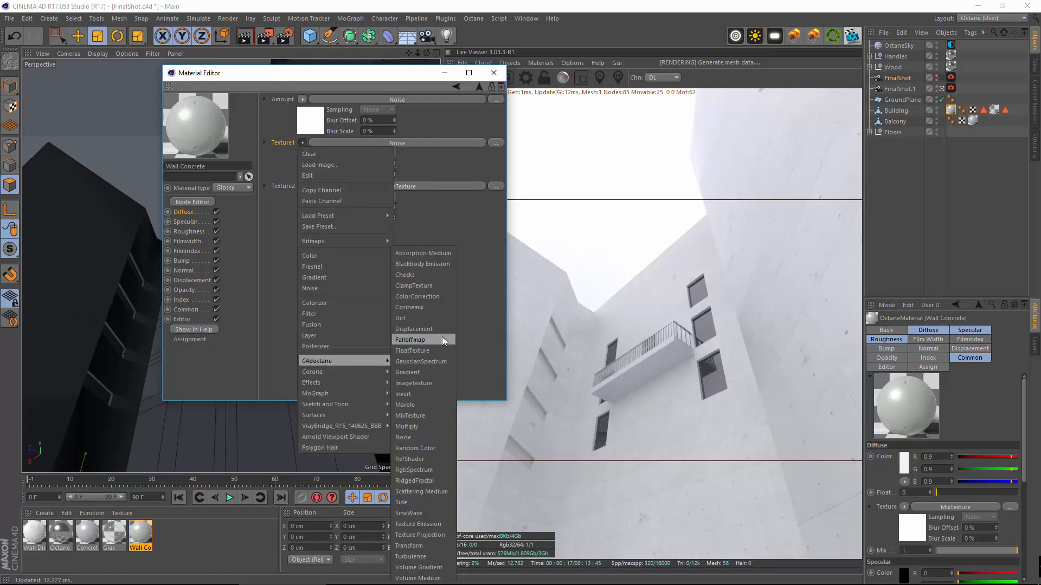
pyautogui.click(418, 416)
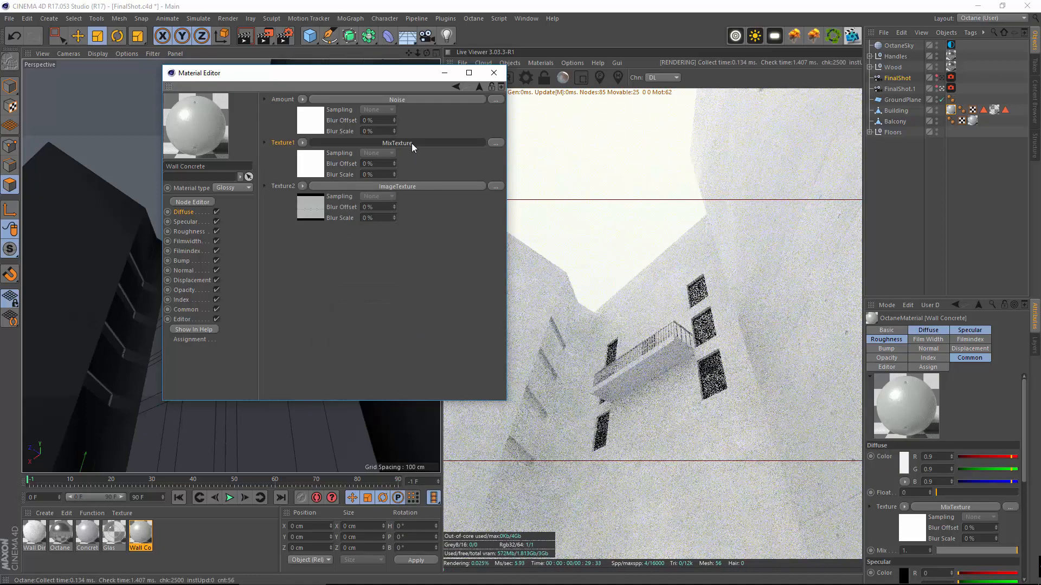
pyautogui.click(412, 144)
pyautogui.moveTo(303, 149); pyautogui.dragTo(304, 114)
pyautogui.click(493, 98)
# Put an RgbSpectrum in the nested mix's Texture1 and make it fully saturated red (R 0.9, G 0, B 0)
pyautogui.click(302, 142)
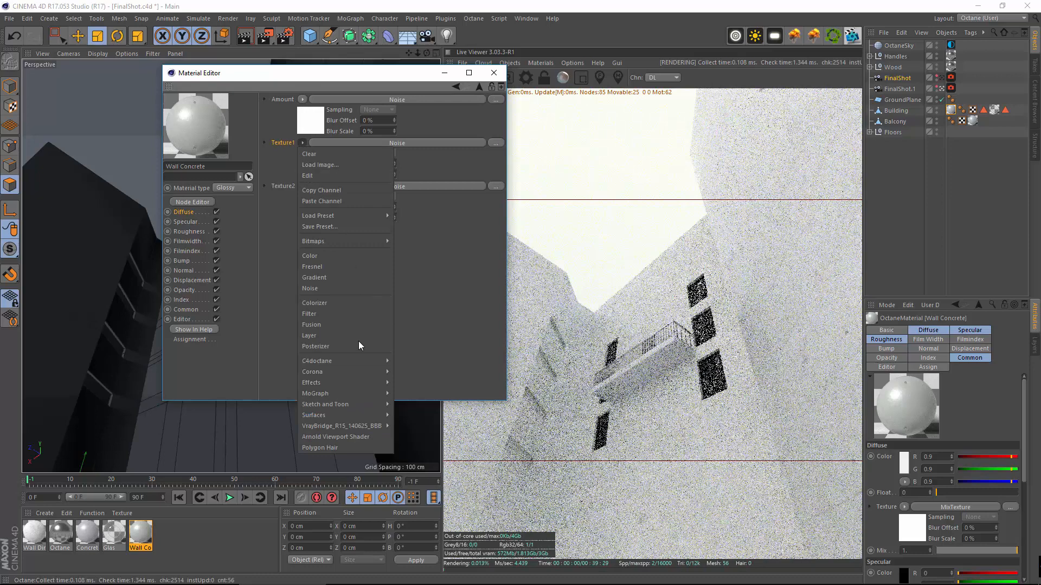
pyautogui.moveTo(352, 360)
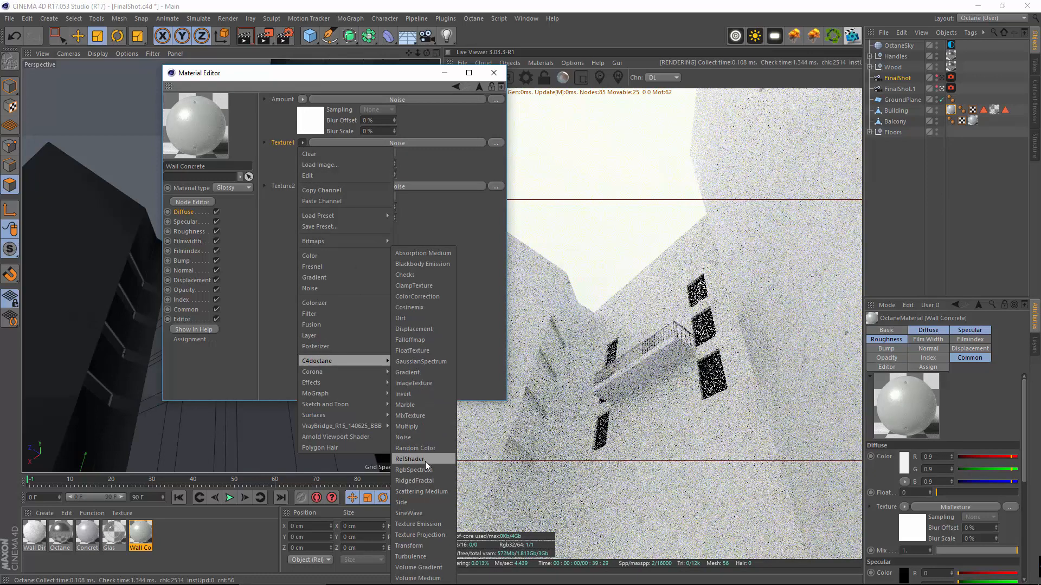
pyautogui.click(414, 470)
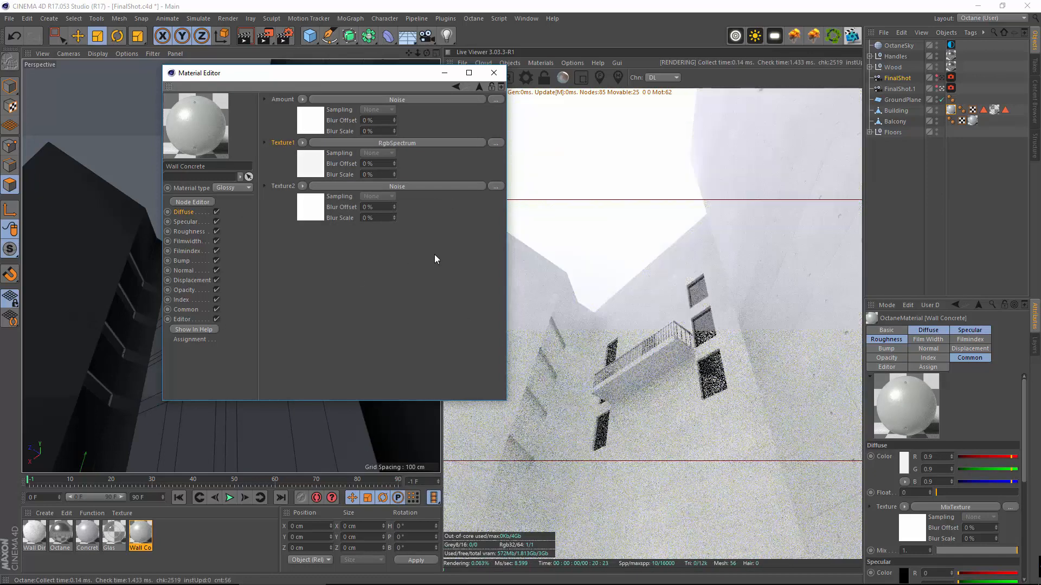
pyautogui.click(310, 161)
pyautogui.click(292, 119)
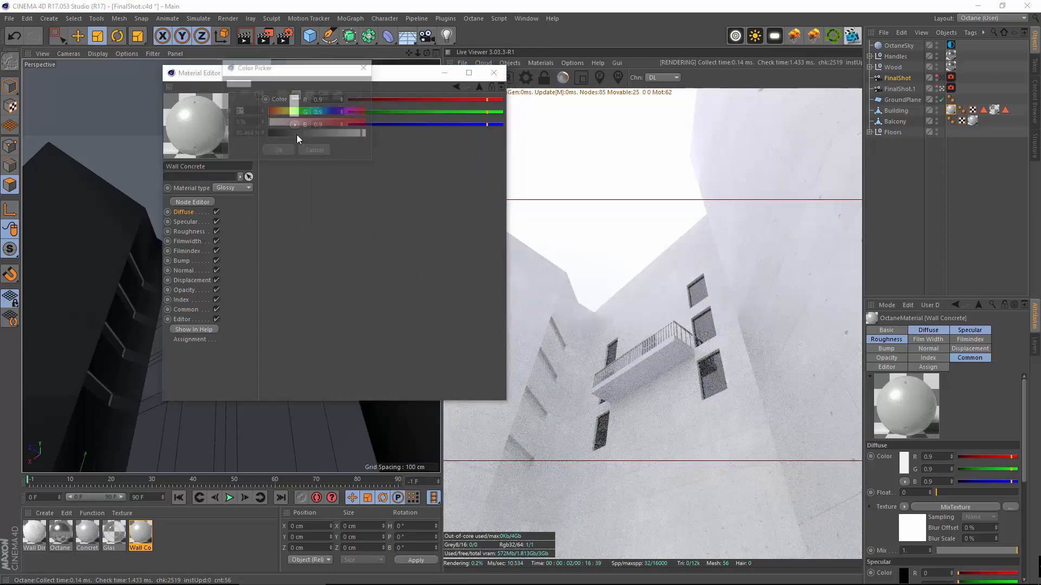
pyautogui.moveTo(345, 123); pyautogui.dragTo(368, 123)
pyautogui.click(278, 151)
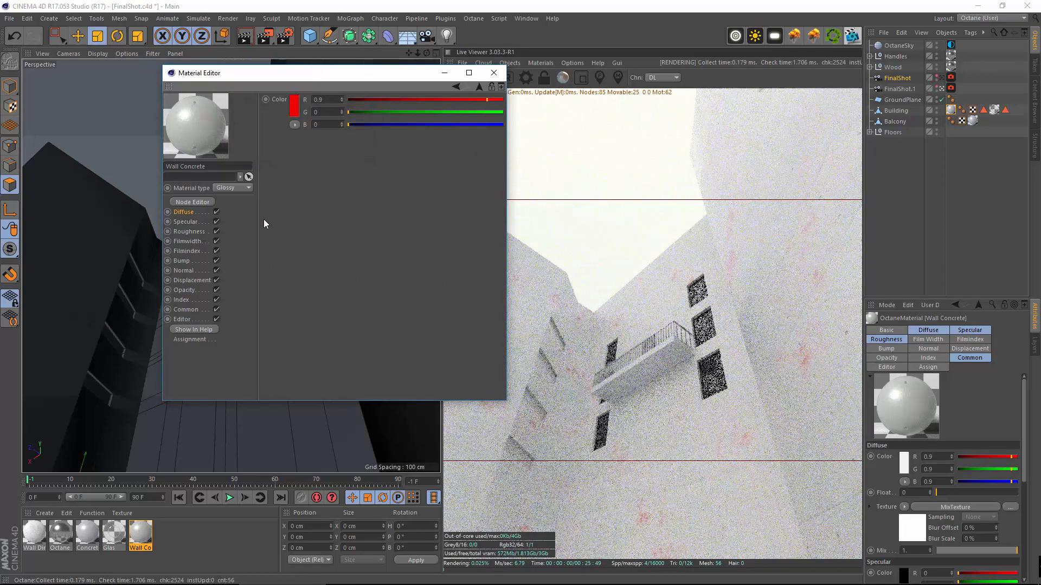
# Recolour the nested mix's RgbSpectrum to a neutral grey with R, G and B at about 0.393
pyautogui.click(293, 105)
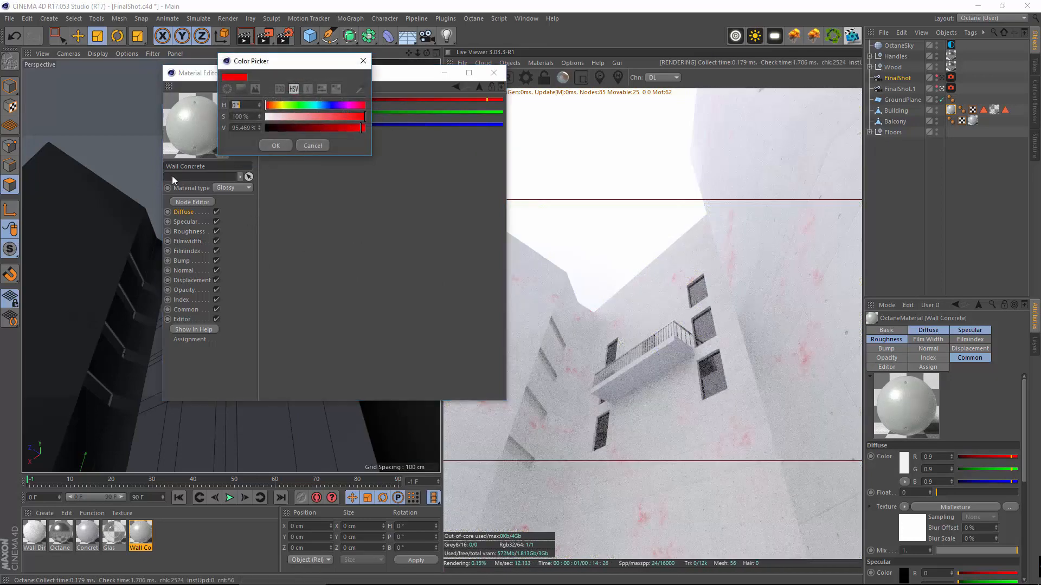
pyautogui.click(241, 89)
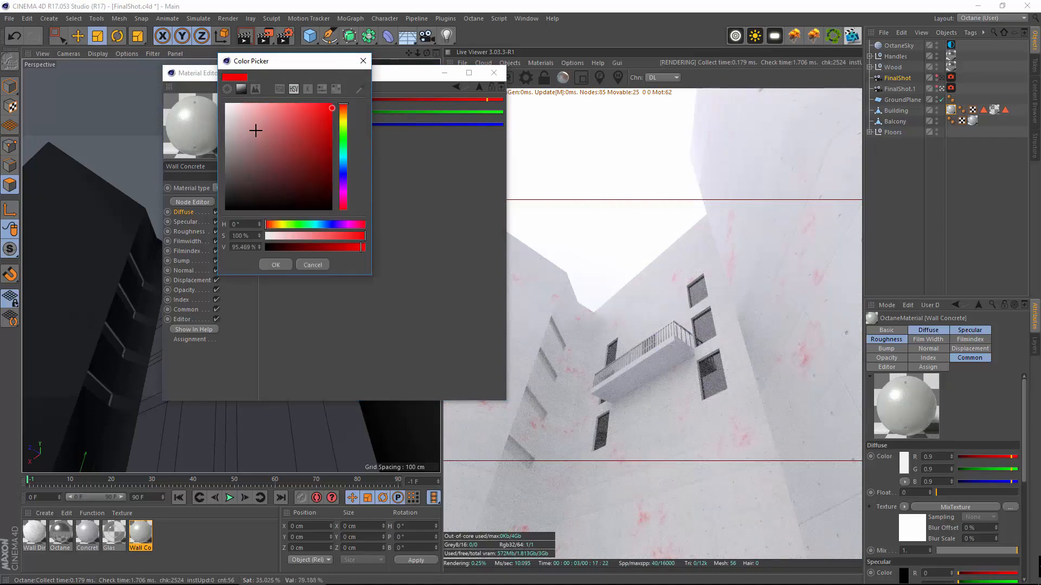
pyautogui.moveTo(247, 135); pyautogui.dragTo(225, 137)
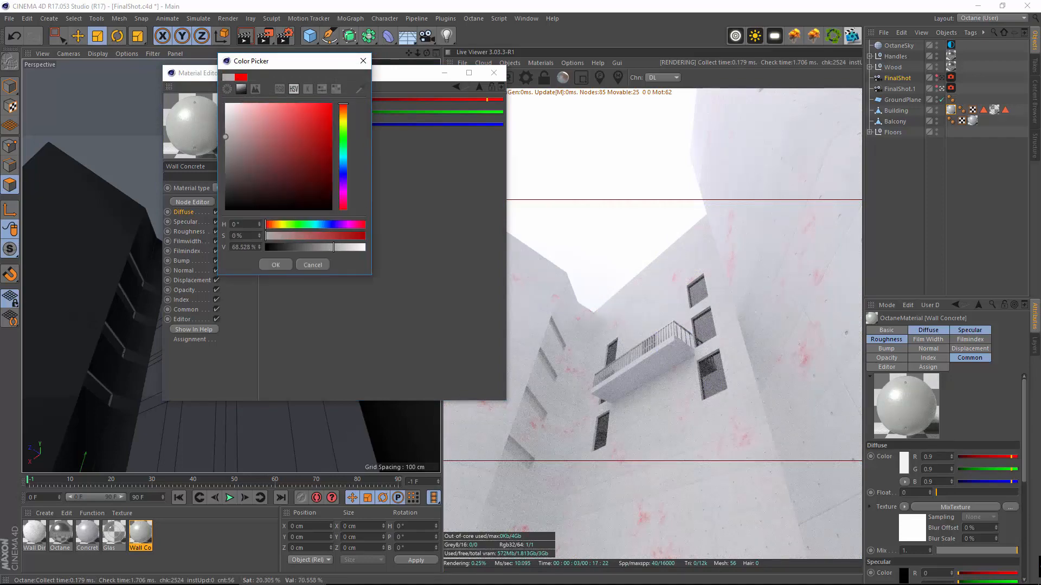
pyautogui.click(271, 265)
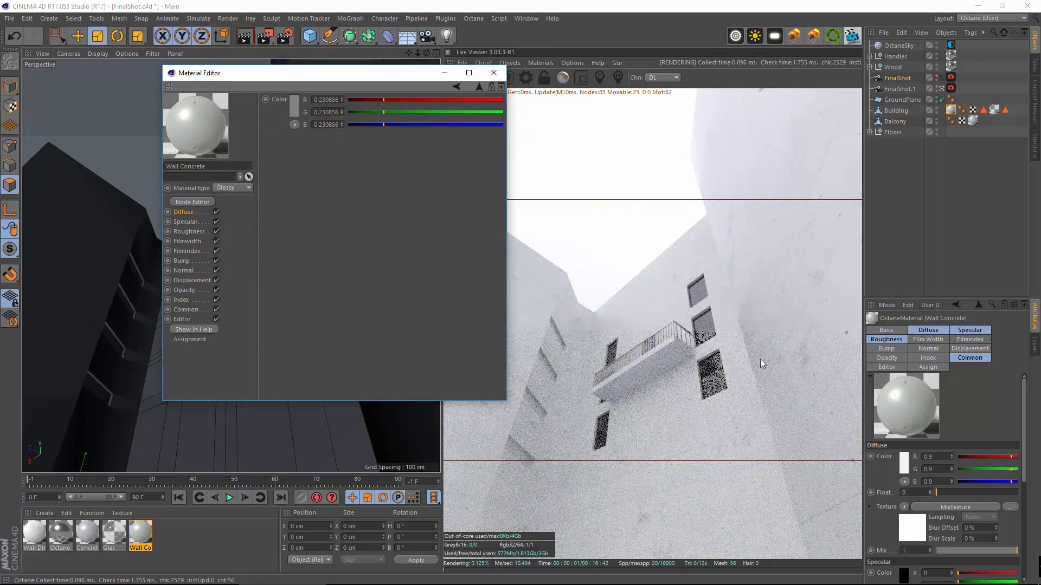
pyautogui.click(294, 107)
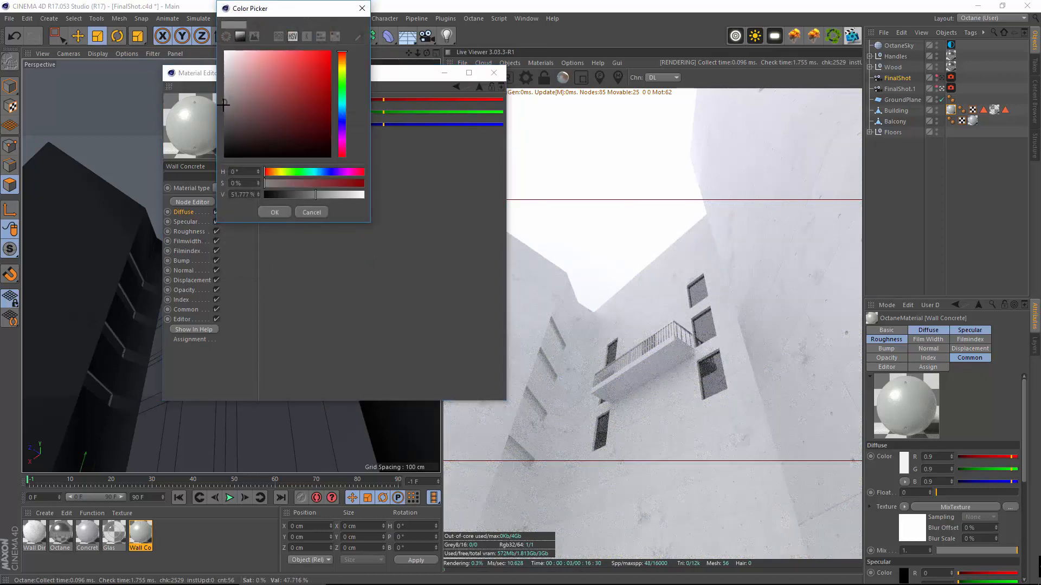
pyautogui.click(274, 212)
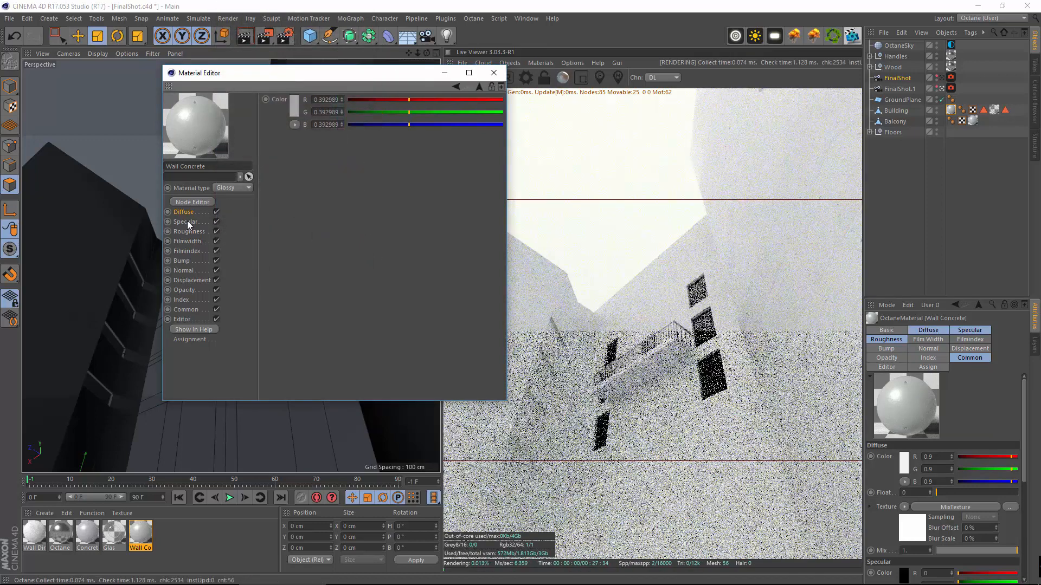
# Review the Amount, Texture1 and Texture2 inputs of Wall Concrete's diffuse MixTexture and of the MixTexture nested inside it
pyautogui.click(183, 212)
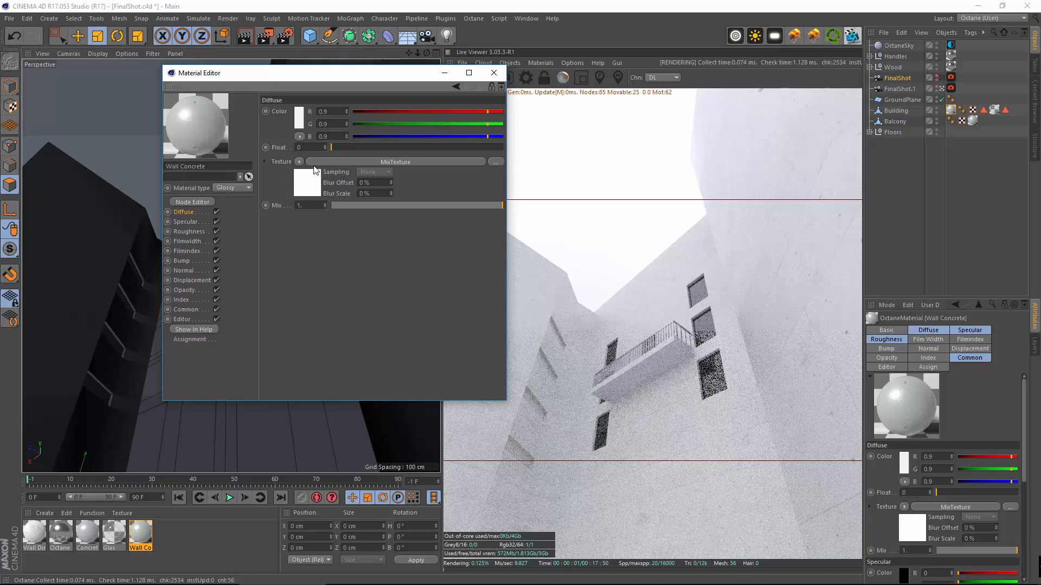
pyautogui.click(372, 163)
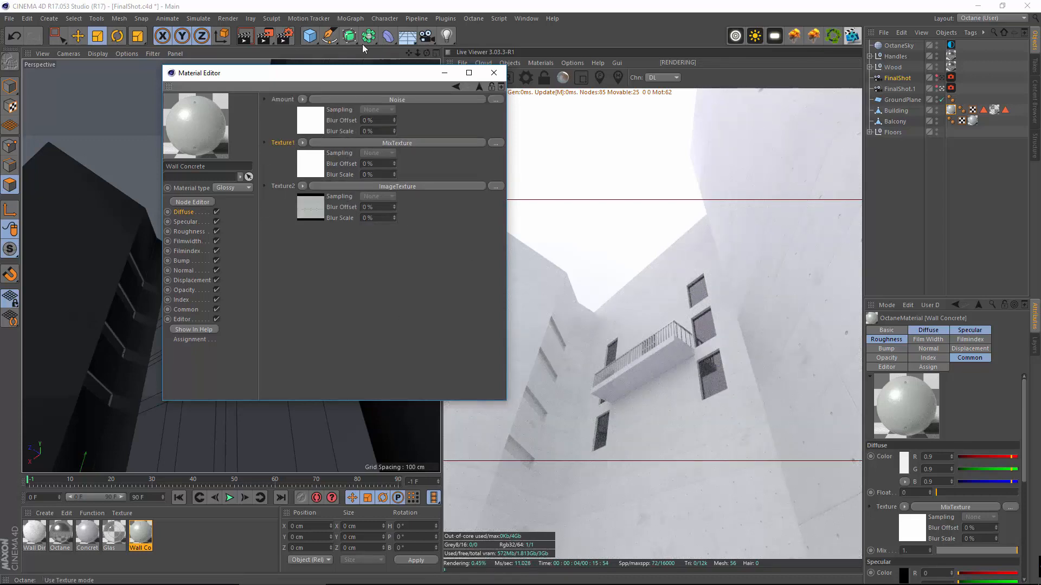
pyautogui.click(283, 102)
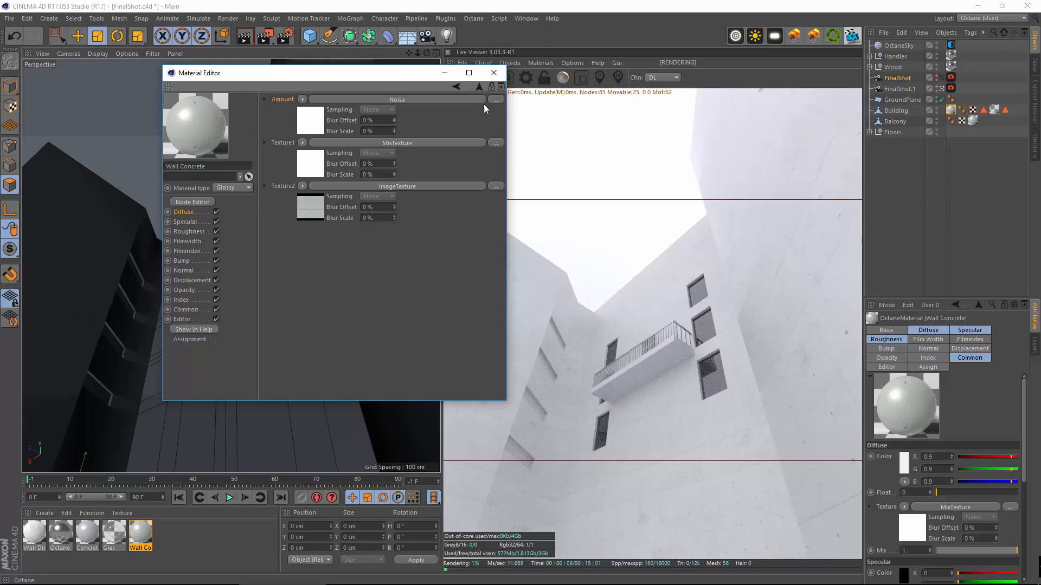
pyautogui.click(283, 186)
pyautogui.click(398, 141)
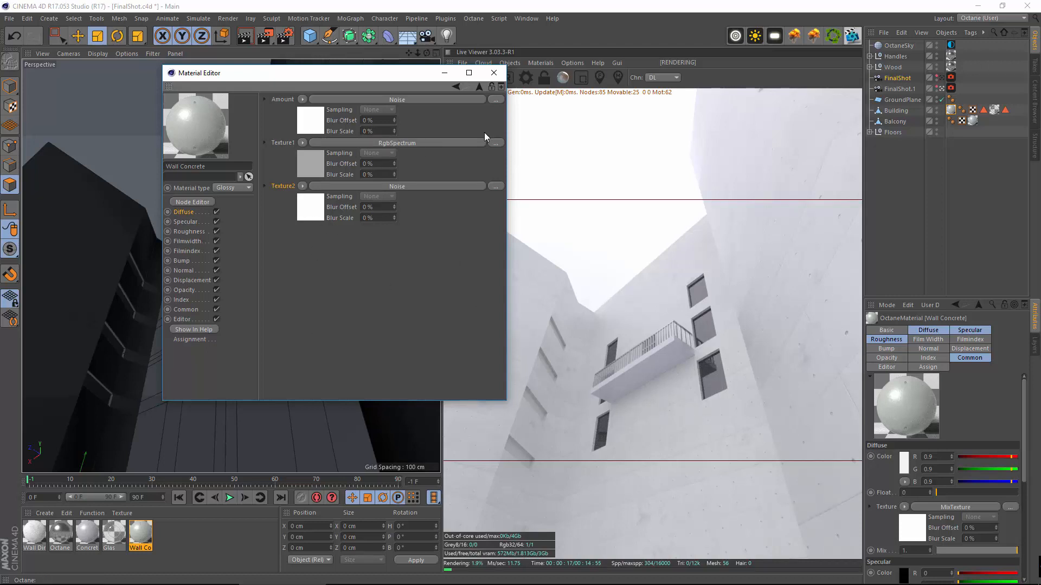
pyautogui.click(456, 87)
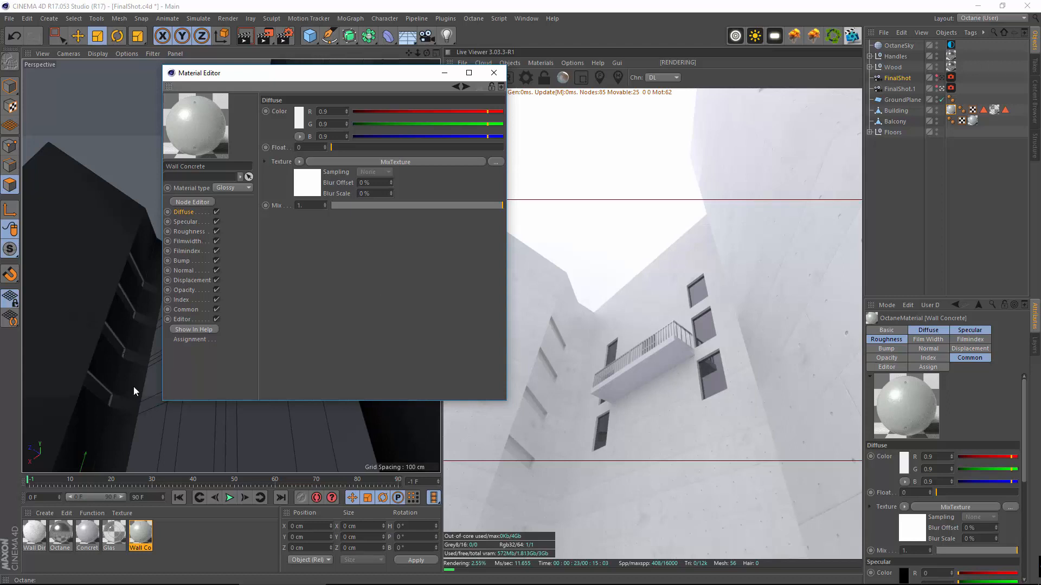
pyautogui.click(45, 513)
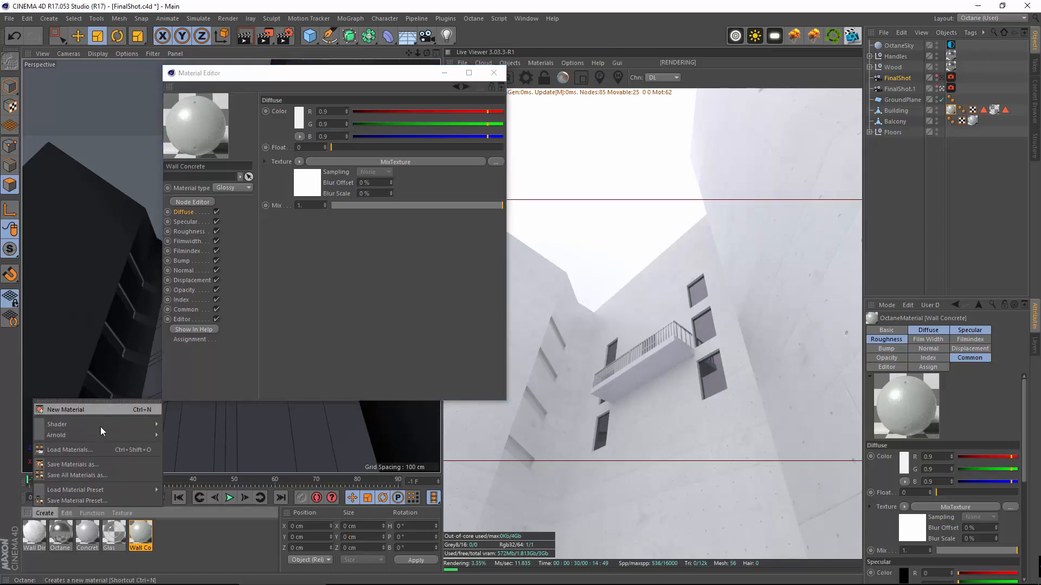
pyautogui.moveTo(100, 428)
pyautogui.moveTo(208, 381)
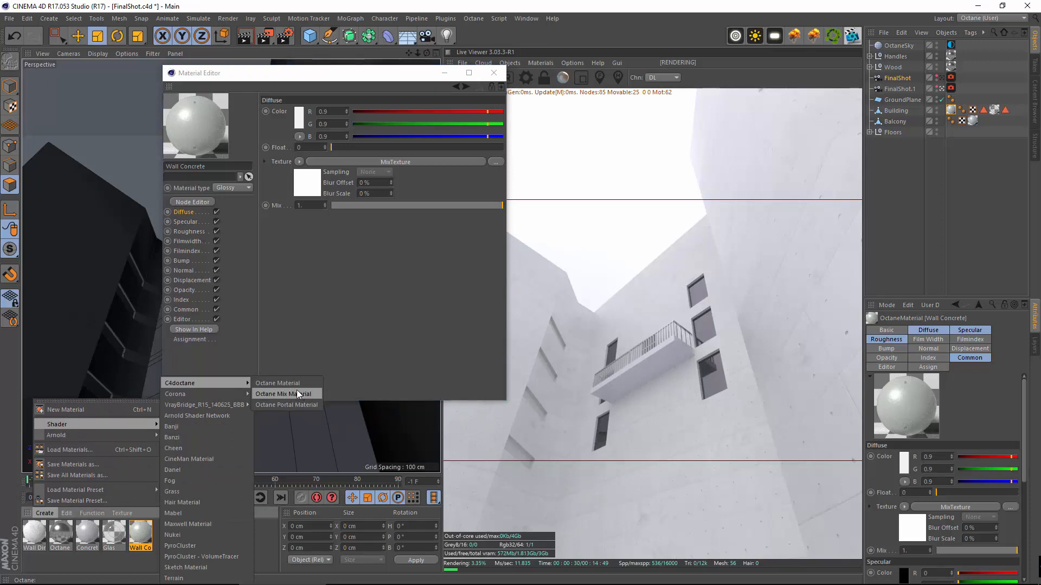
pyautogui.click(305, 363)
pyautogui.click(299, 162)
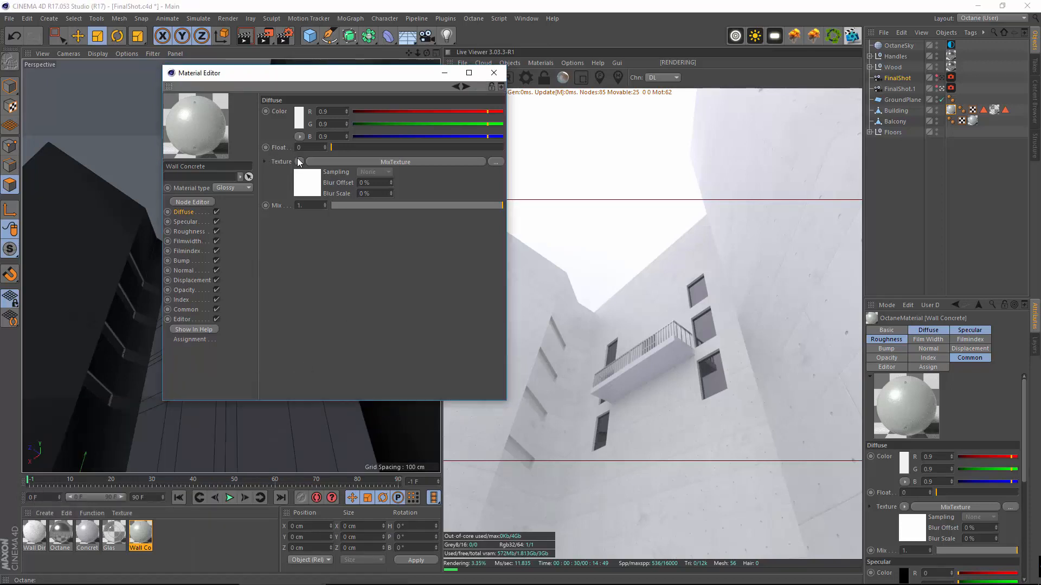
pyautogui.moveTo(363, 389)
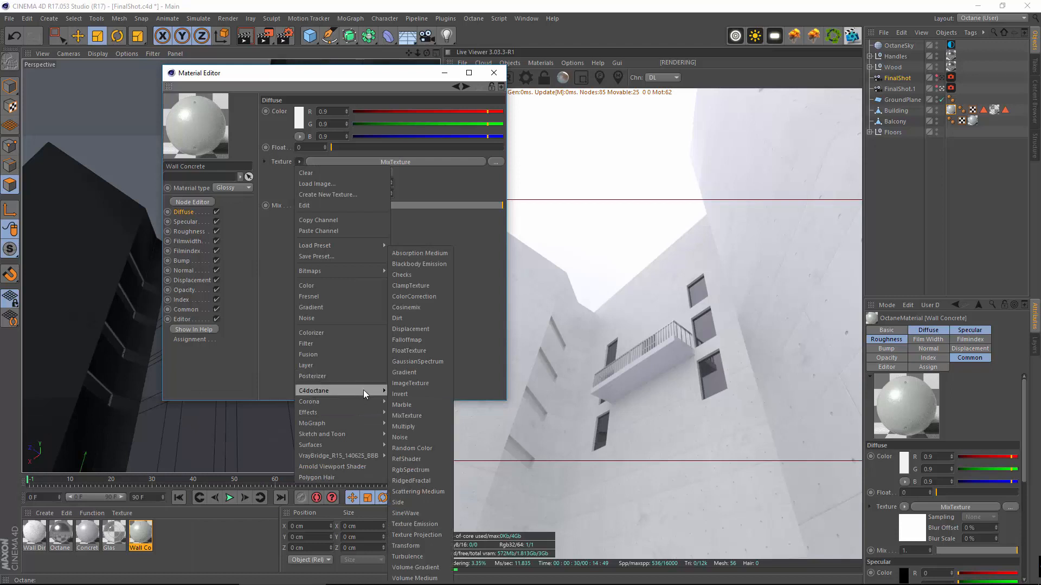
pyautogui.click(422, 416)
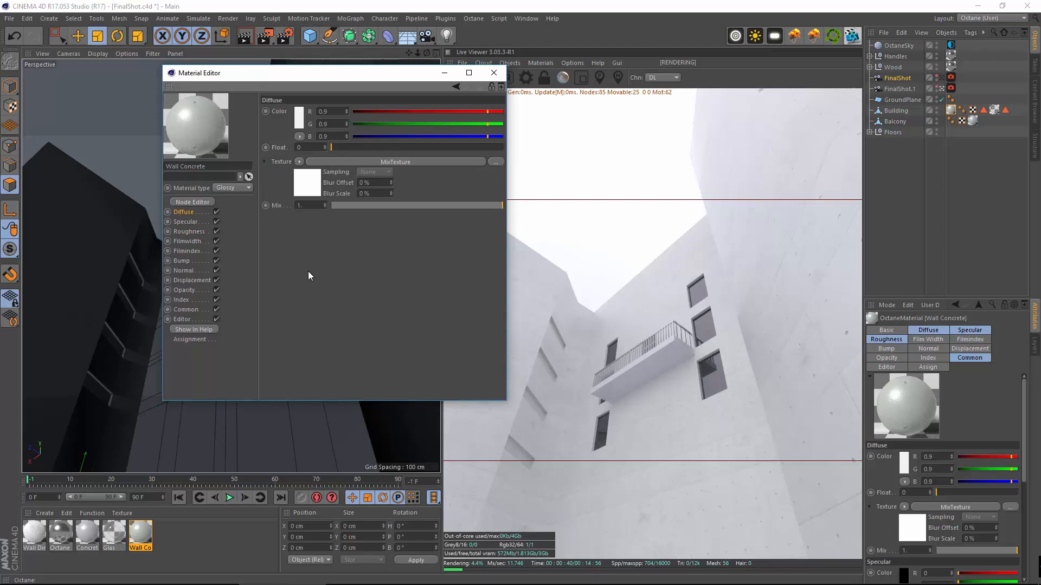
# Examine the diffuse and specular colour settings of the glossy Octane Material, and close the Material Editor
pyautogui.click(60, 534)
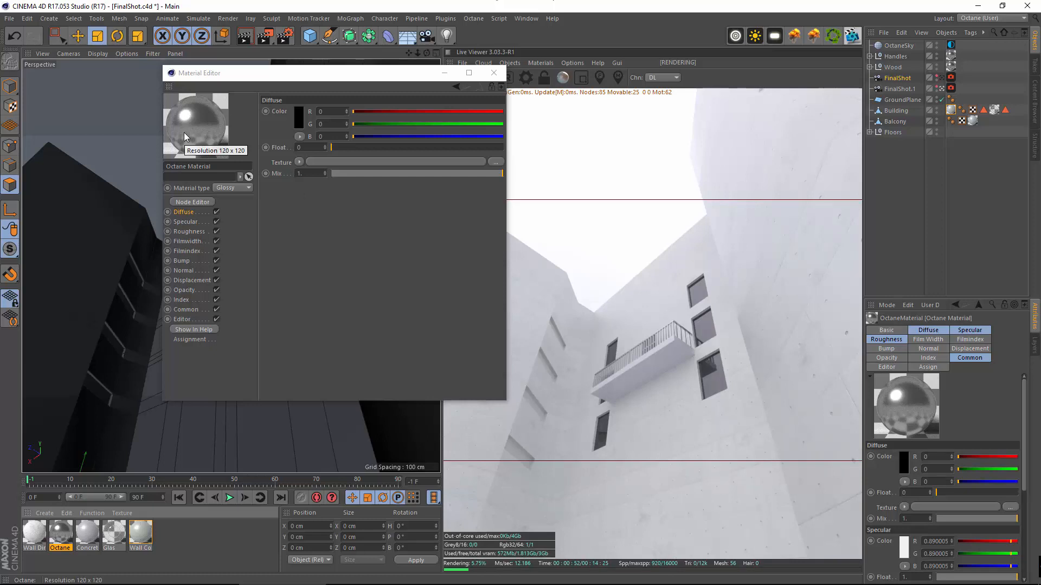
pyautogui.click(172, 223)
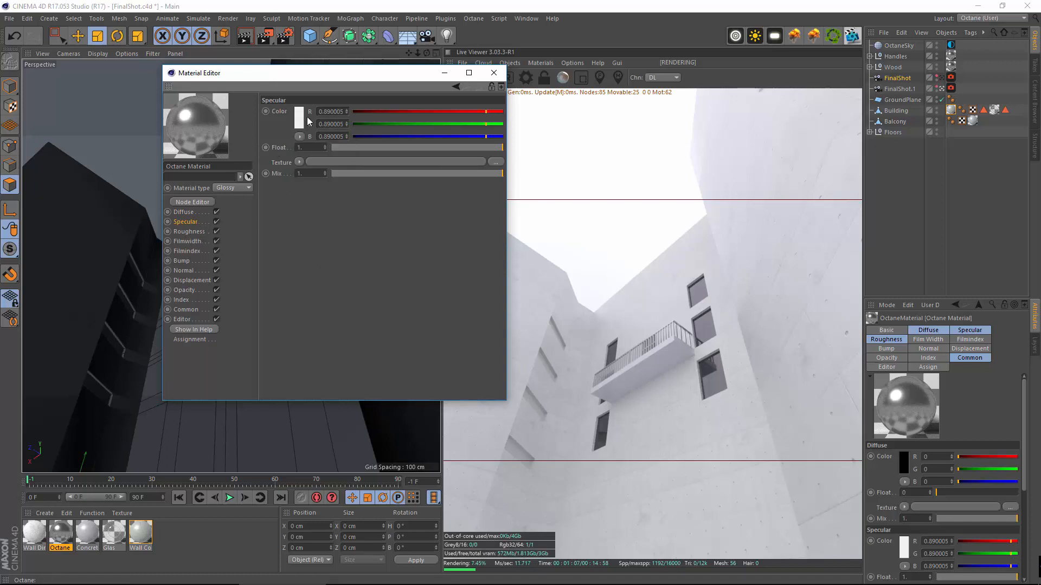
pyautogui.click(184, 212)
pyautogui.click(186, 222)
pyautogui.click(494, 73)
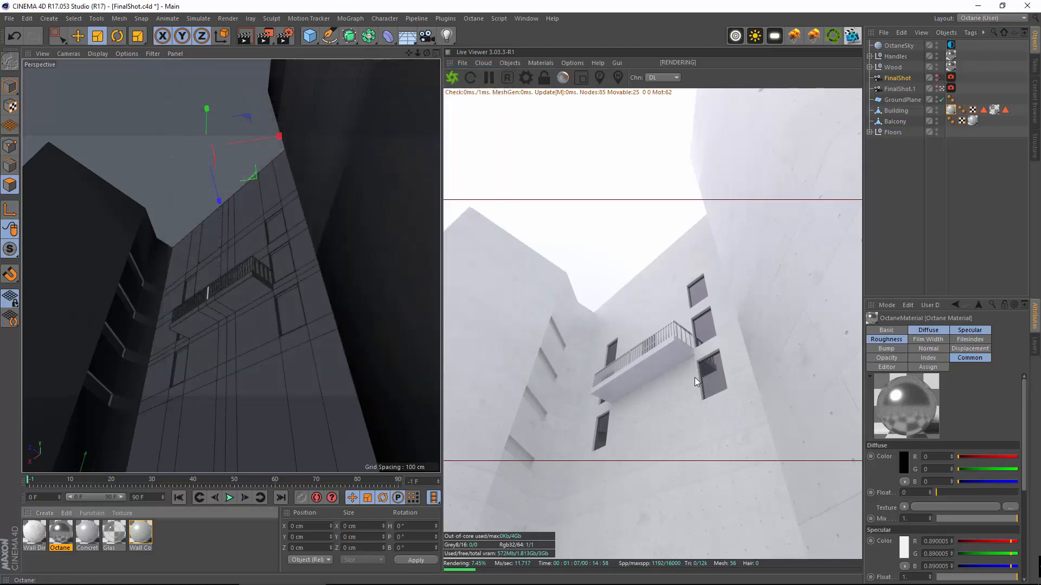